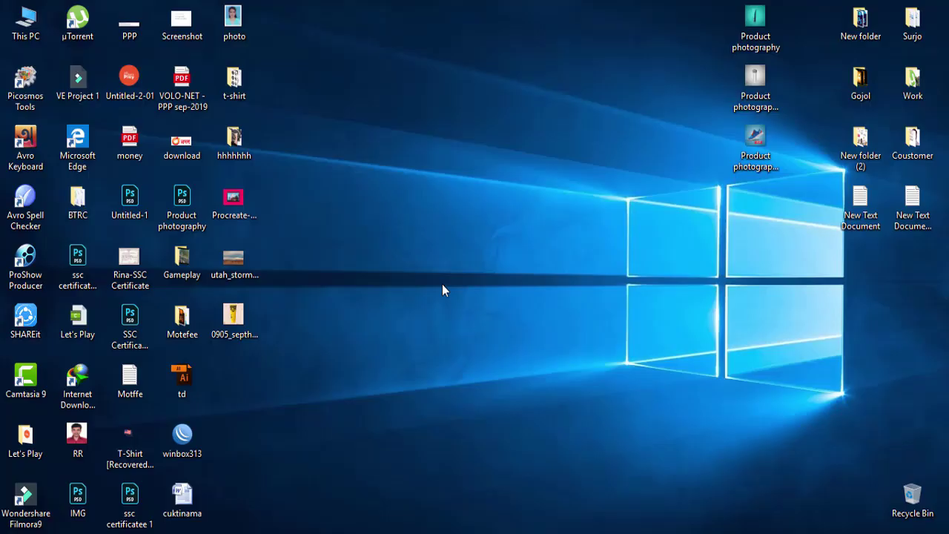
- Refresh the Windows desktop twice from its right-click menu
right_click(435, 209)
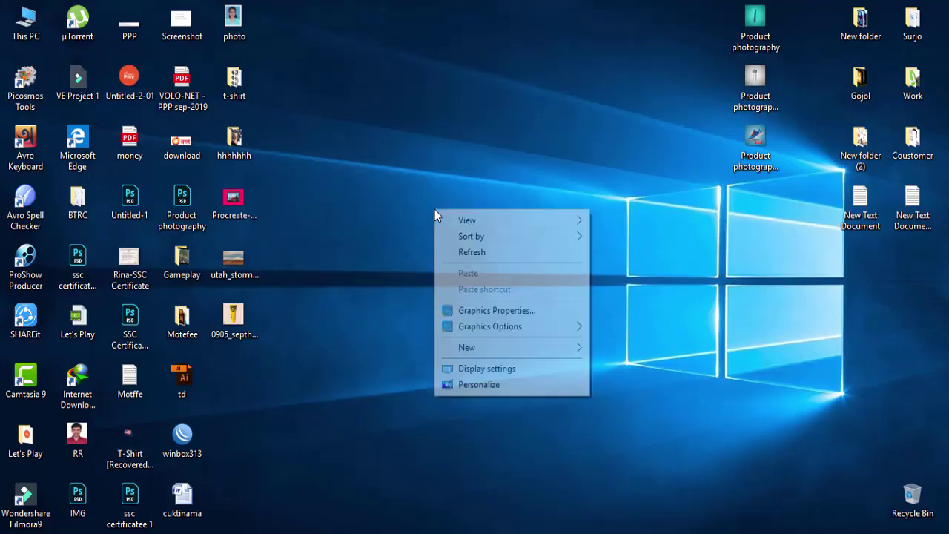
left_click(460, 249)
right_click(425, 205)
left_click(460, 250)
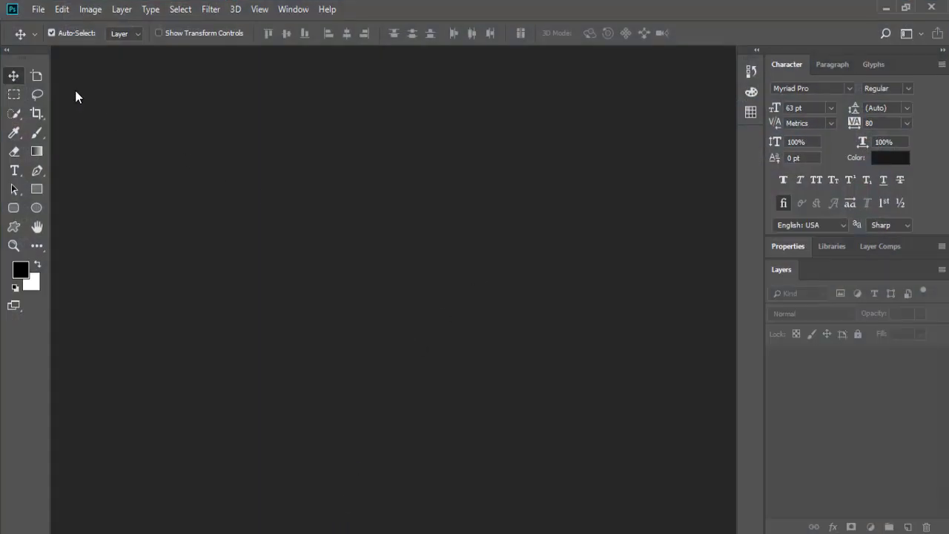
- Create a new 2560 × 2560 px, 300 ppi document with an artboard
left_click(39, 8)
left_click(43, 26)
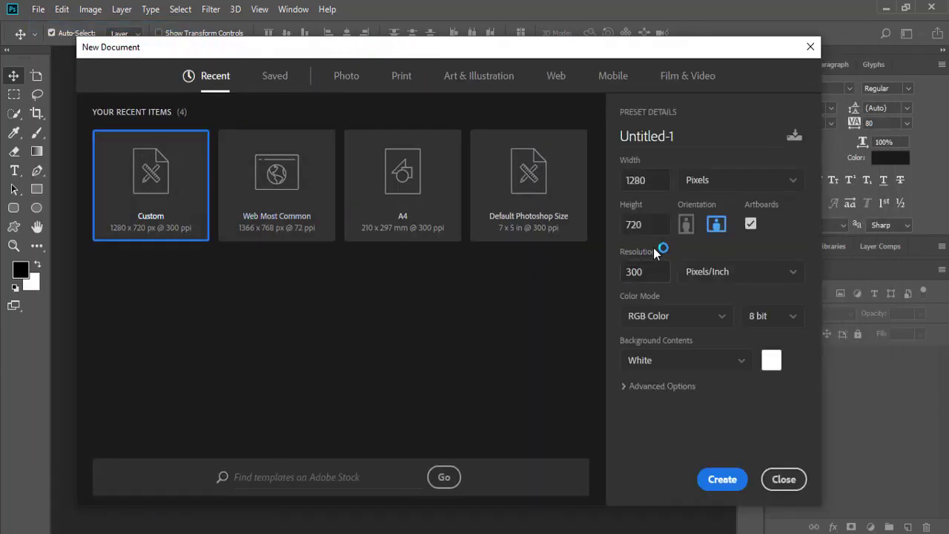
left_click_drag(651, 230, 627, 227)
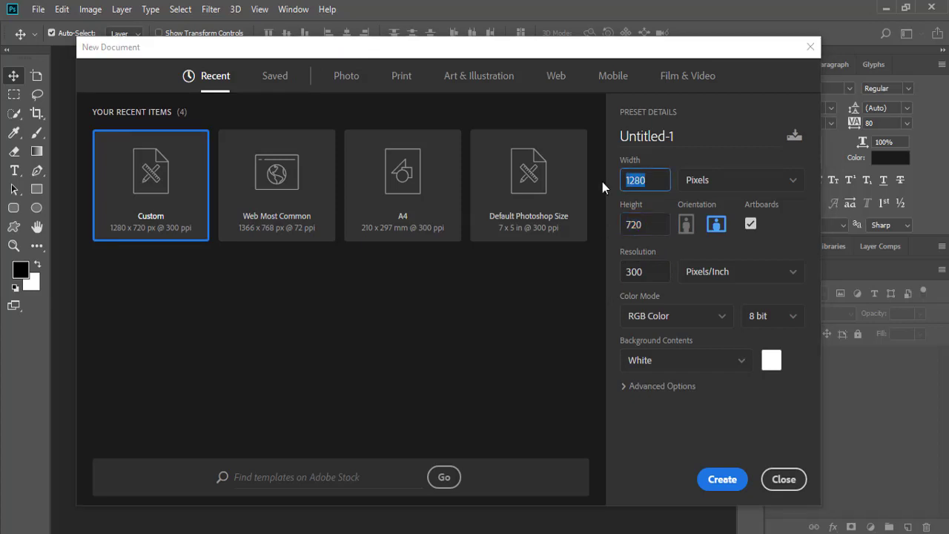
type("25")
type("60")
key("Tab")
type("2")
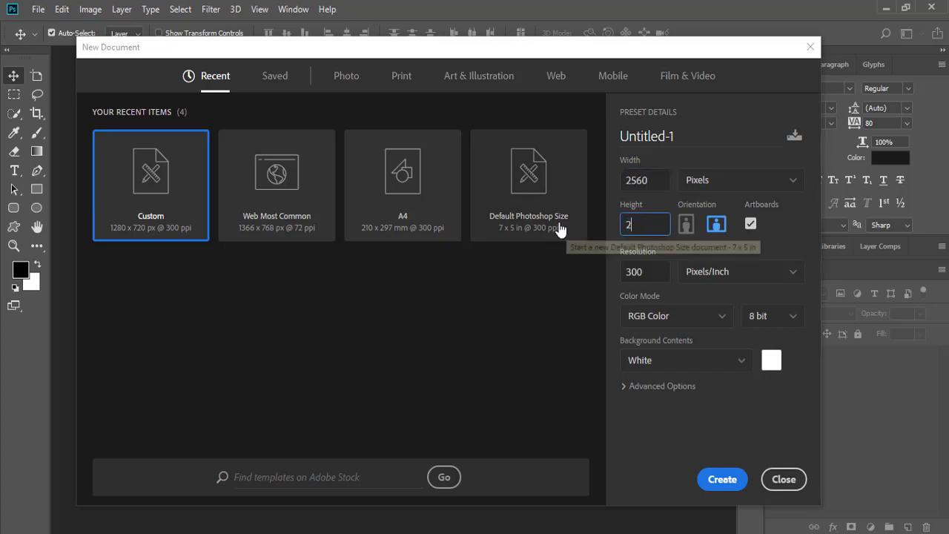
type("560")
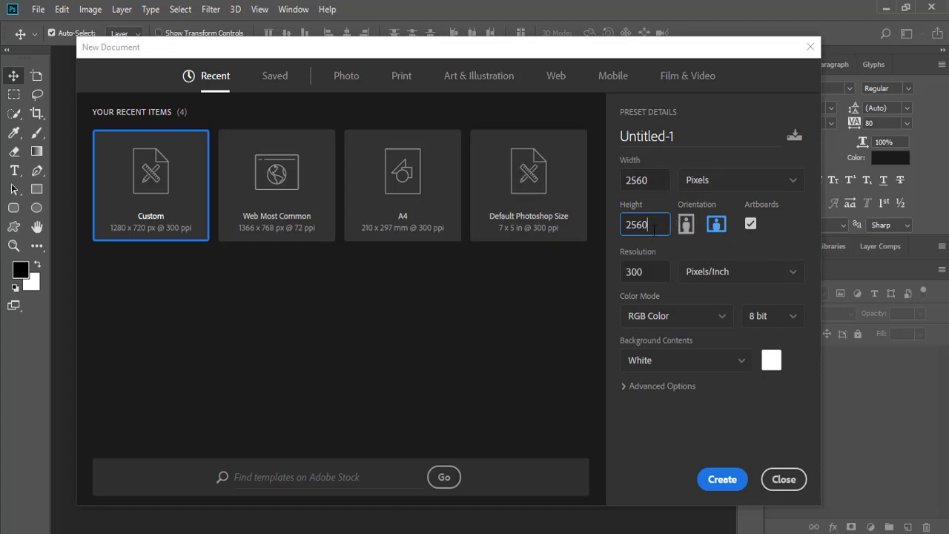
left_click(658, 271)
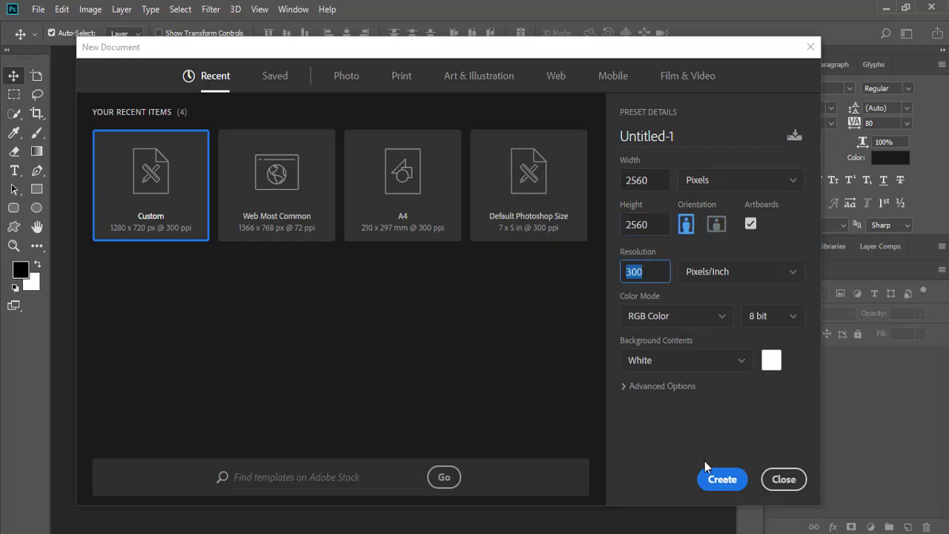
left_click(718, 480)
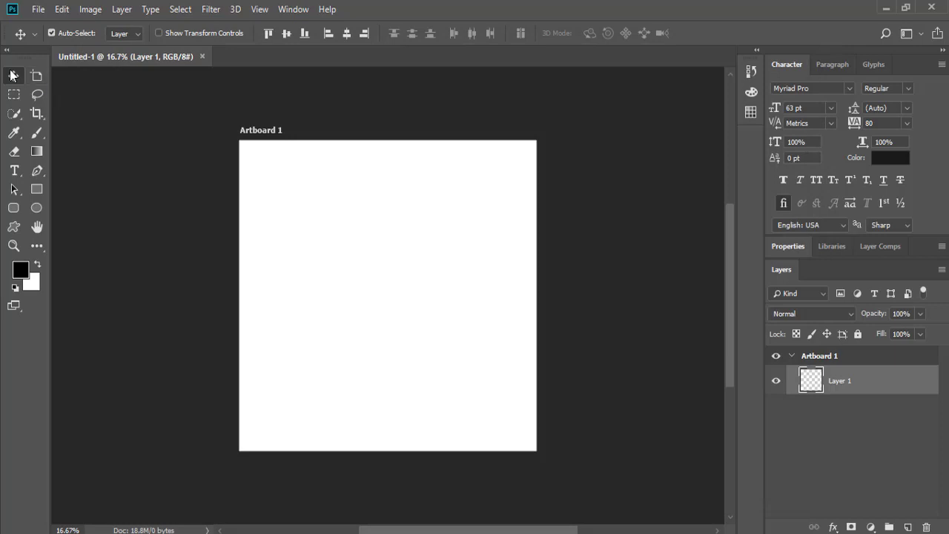
- Fit the artboard in view and open 0905_septhair_river.jpg by dragging it into Photoshop
key("ctrl+0")
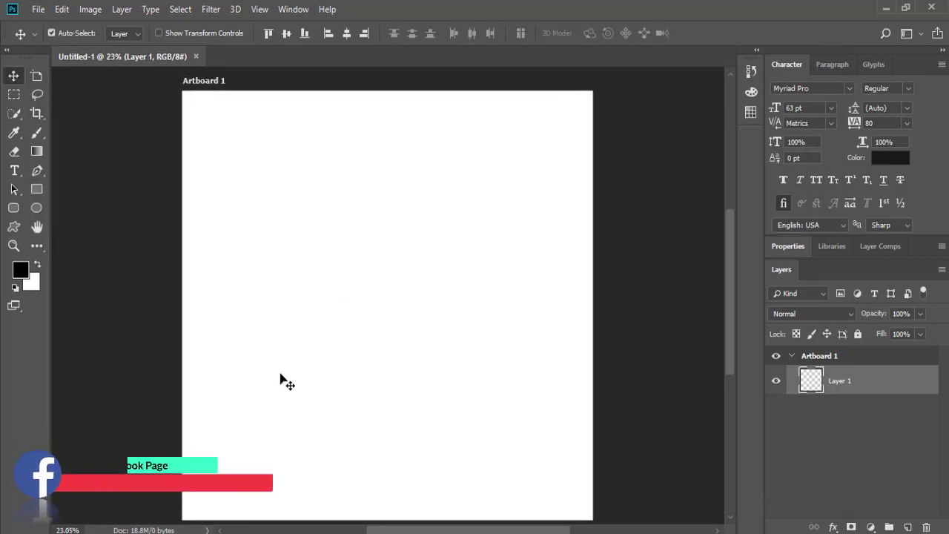
left_click(882, 7)
left_click_drag(234, 317, 330, 523)
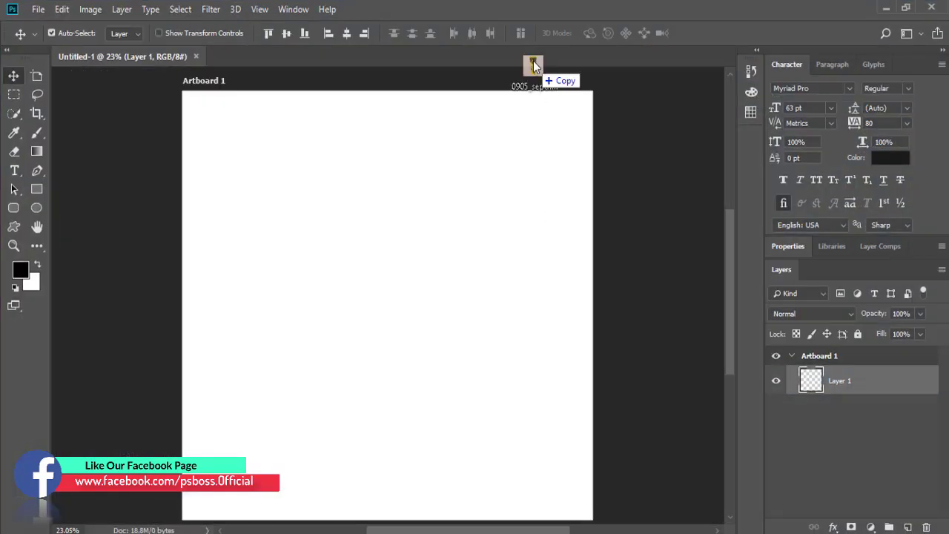
left_click_drag(330, 523, 532, 57)
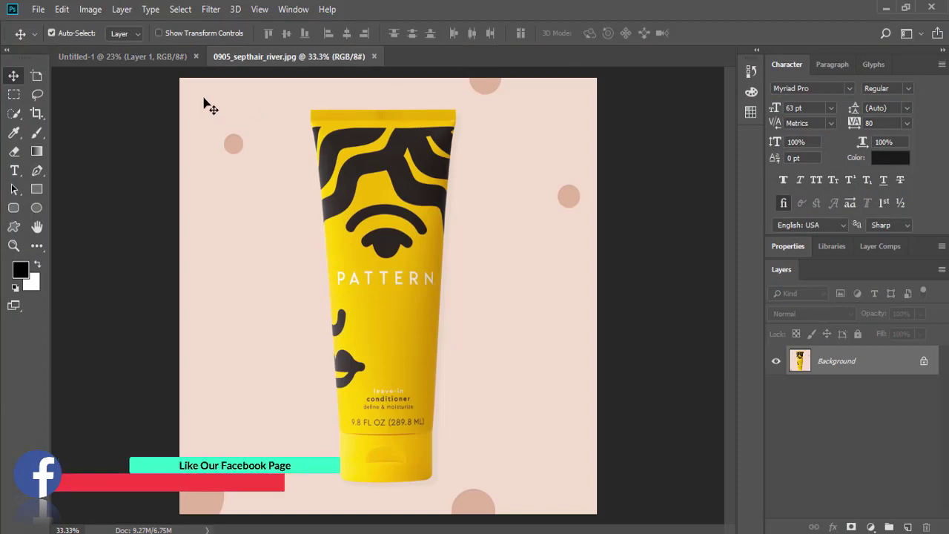
key("ctrl")
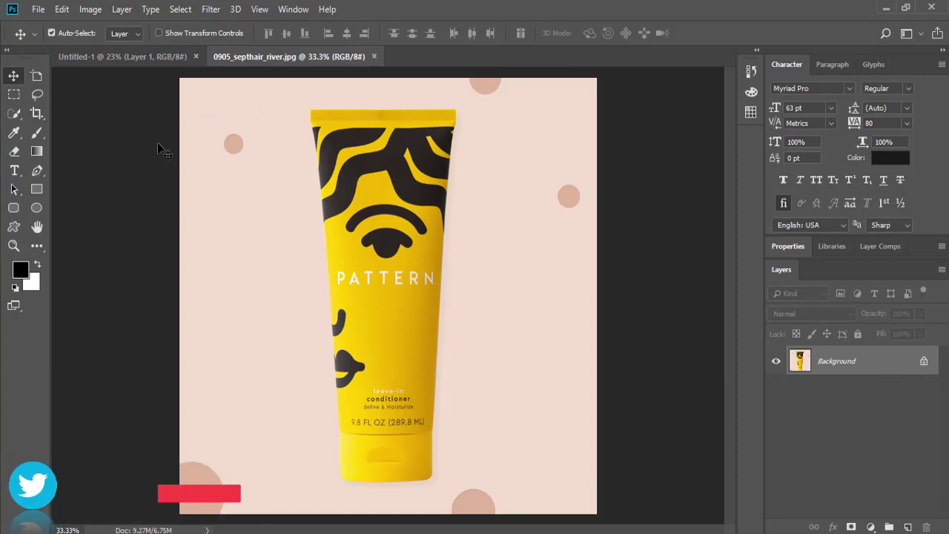
scroll(161, 150, "up", 1)
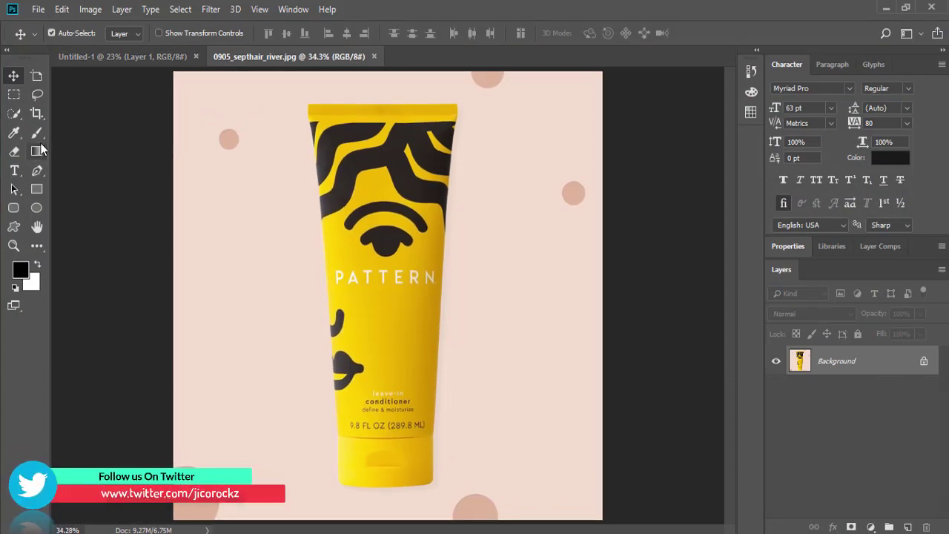
- Select the PATTERN conditioner tube with the Quick Selection tool's Select Subject
left_click(15, 97)
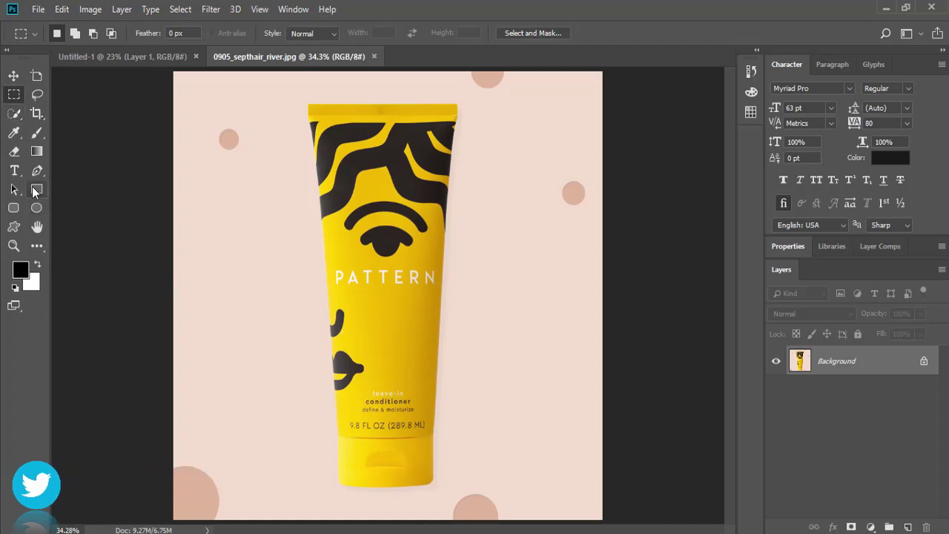
left_click(14, 113)
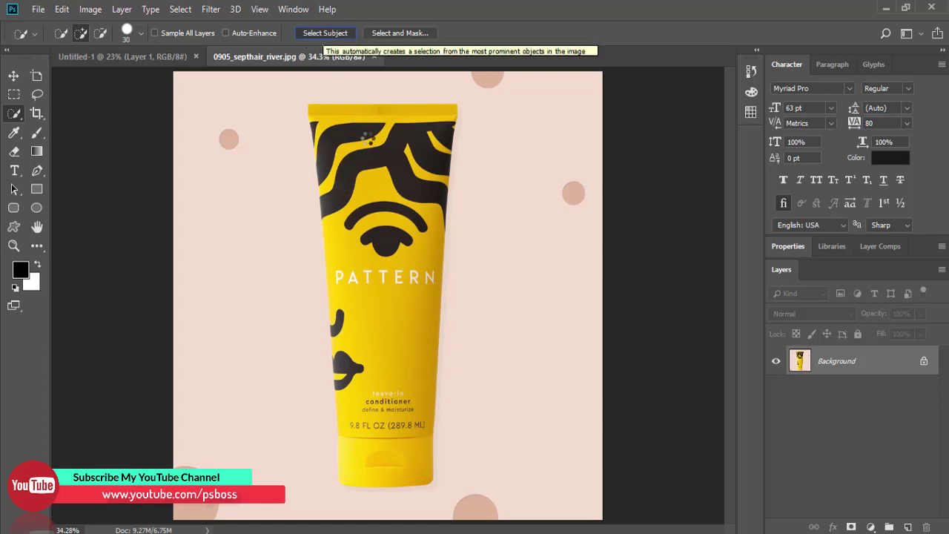
left_click(325, 33)
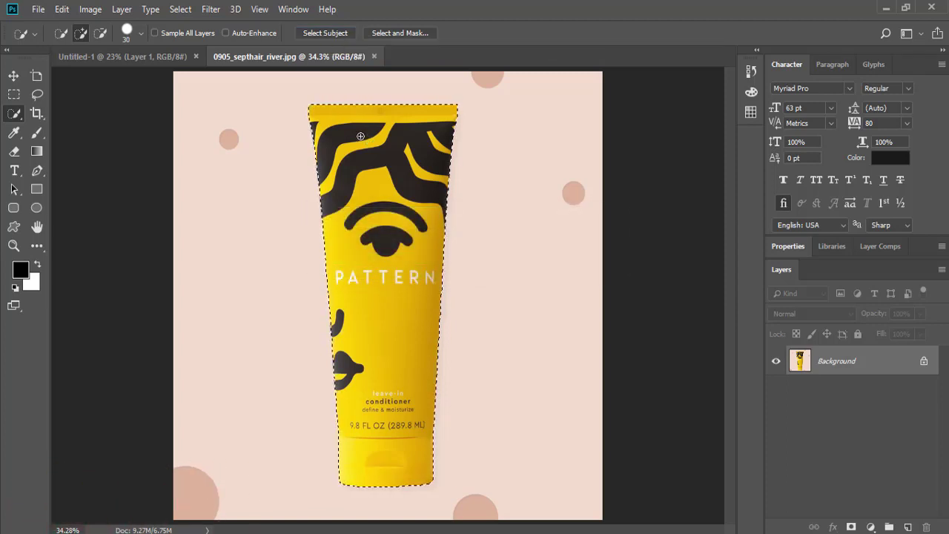
- Zoom in on the tube and pan to inspect the selection's bottom and right edges
left_click(14, 246)
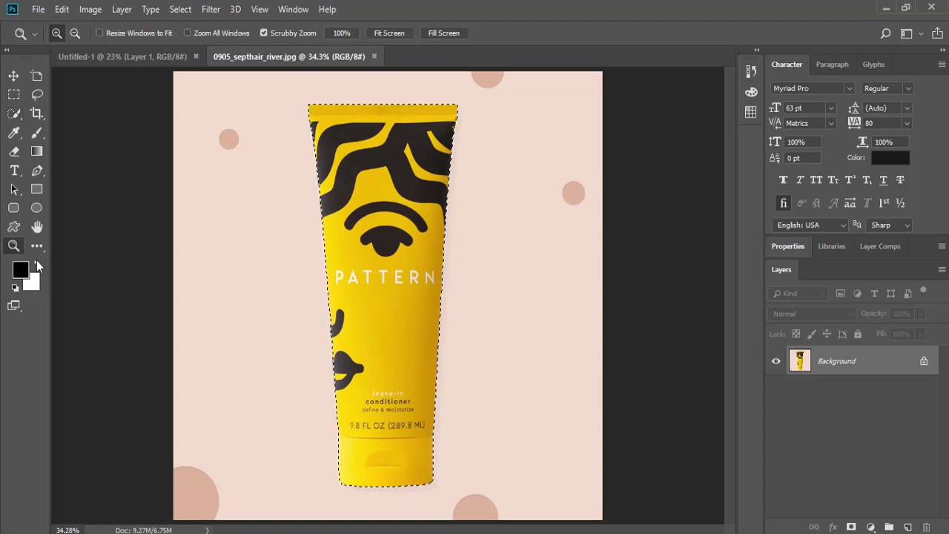
mouse_move(390, 376)
left_mouse_down()
mouse_move(407, 401)
mouse_move(455, 423)
left_mouse_up()
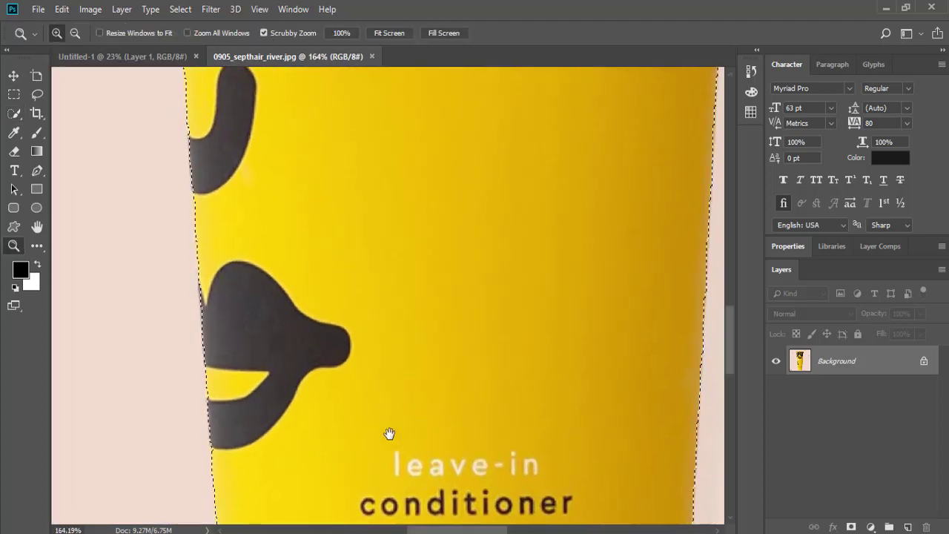
left_click_drag(388, 434, 402, 195)
left_click_drag(397, 391, 373, 195)
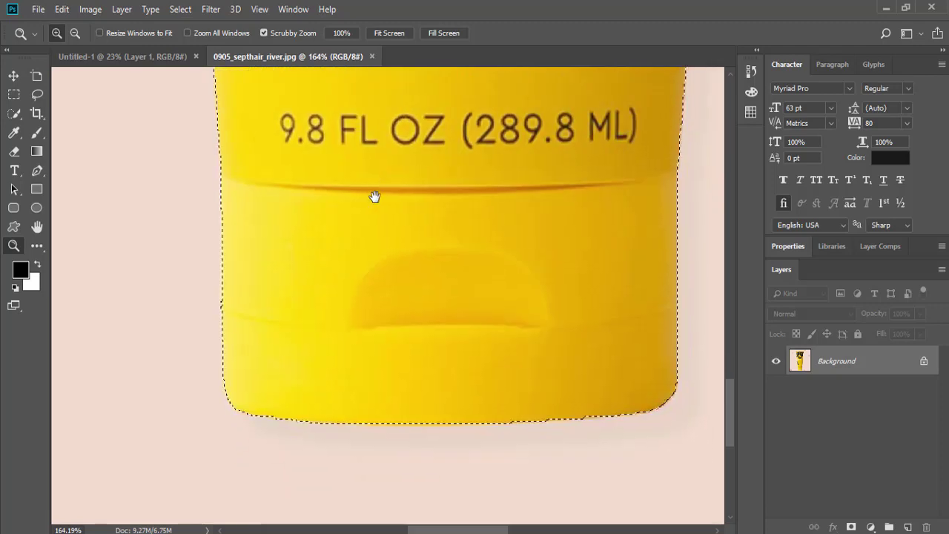
left_click_drag(474, 289, 366, 385)
left_click_drag(502, 244, 477, 285)
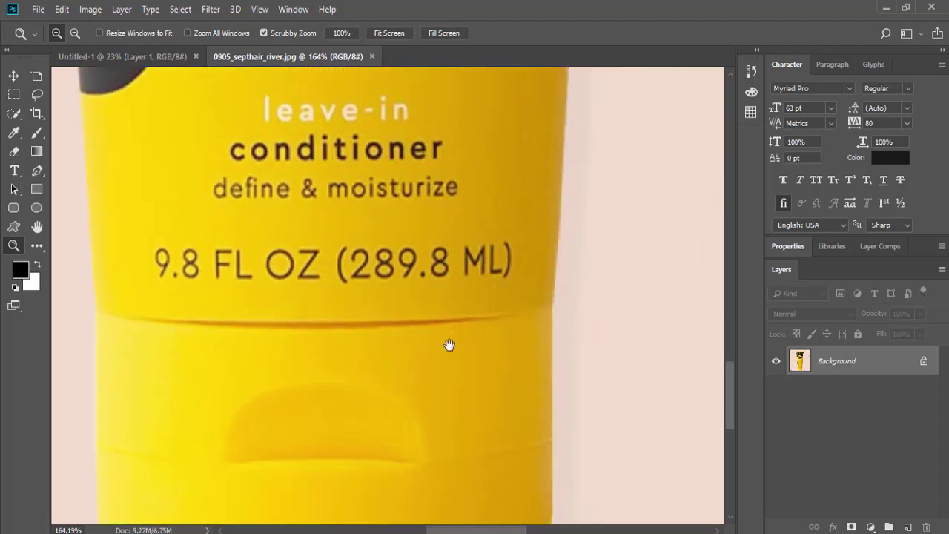
left_click_drag(449, 343, 400, 466)
left_click_drag(432, 221, 430, 368)
- Fit the image back in view and duplicate the Background layer as Background copy
scroll(430, 368, "up", 3)
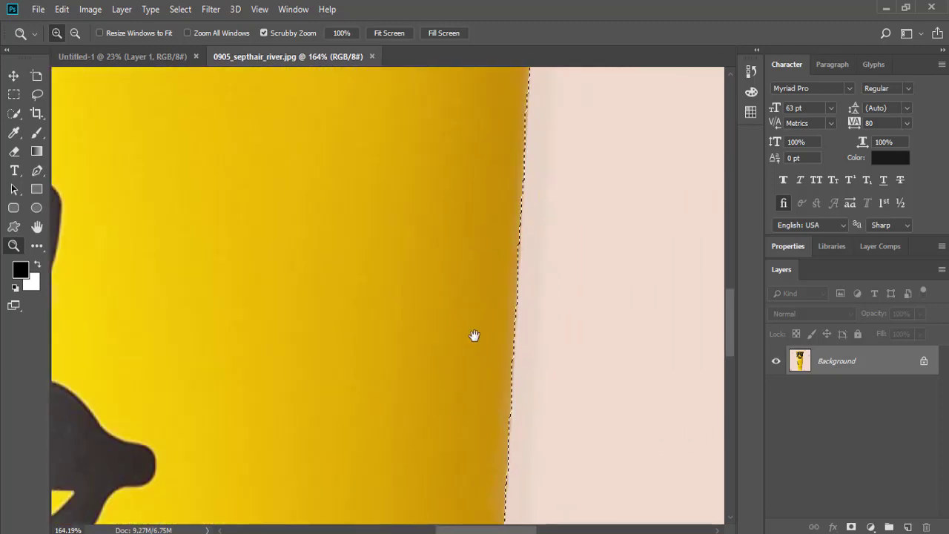
scroll(474, 334, "up", 5)
scroll(482, 349, "up", 4)
scroll(506, 421, "up", 5)
scroll(517, 348, "up", 2)
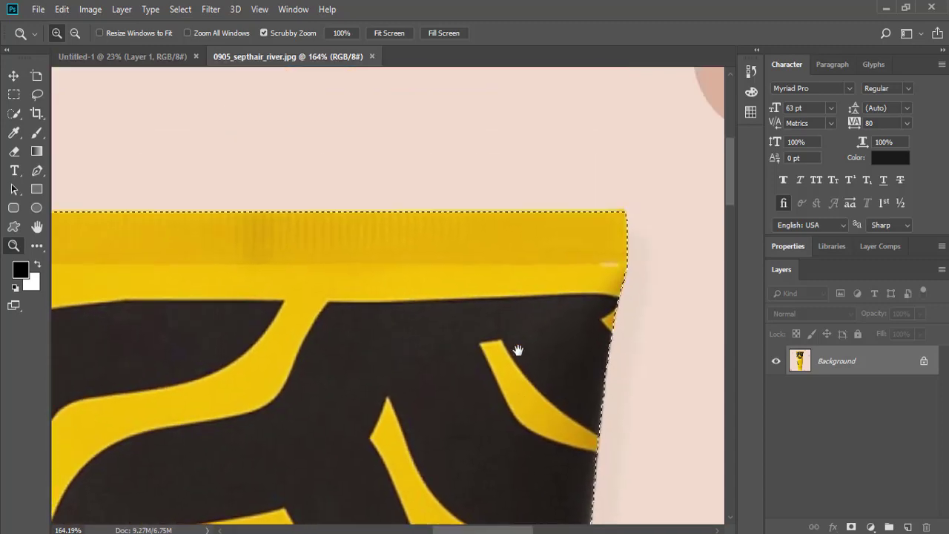
scroll(593, 296, "down", 1)
scroll(461, 295, "left", 3)
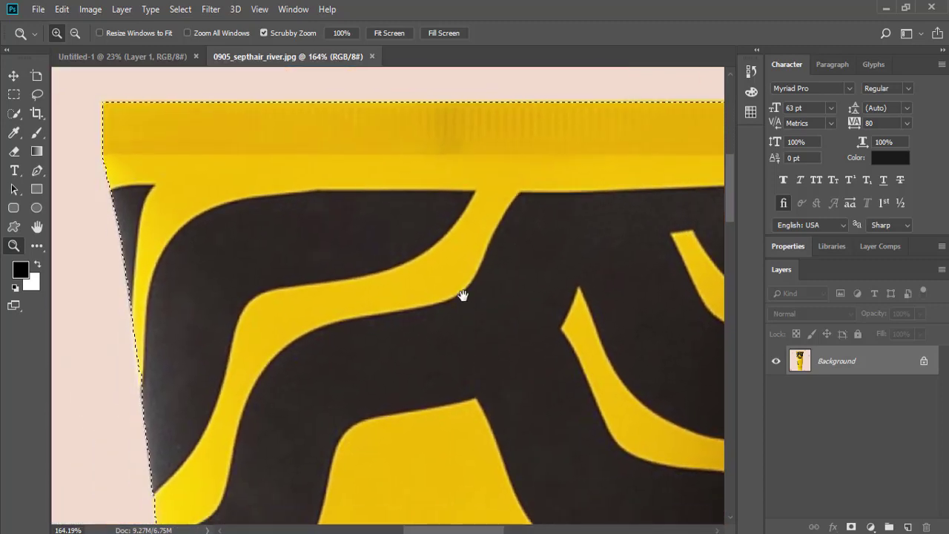
key("ctrl+0")
left_click_drag(858, 363, 907, 526)
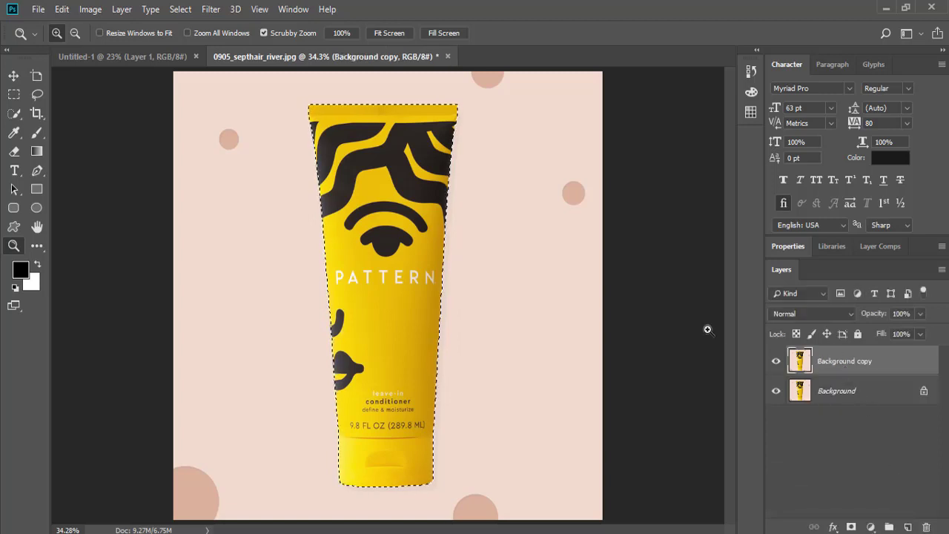
- Feather the tube selection with a 1 px radius
left_click(181, 9)
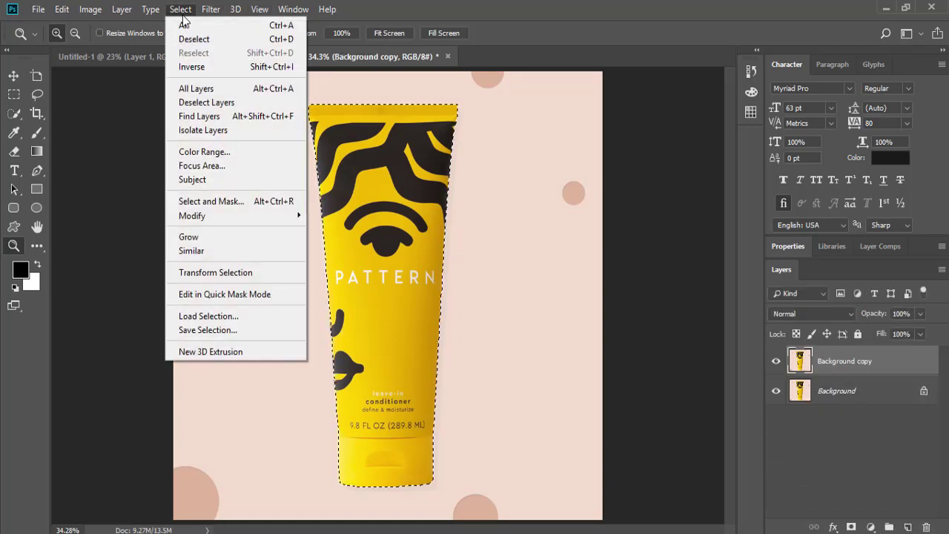
mouse_move(223, 215)
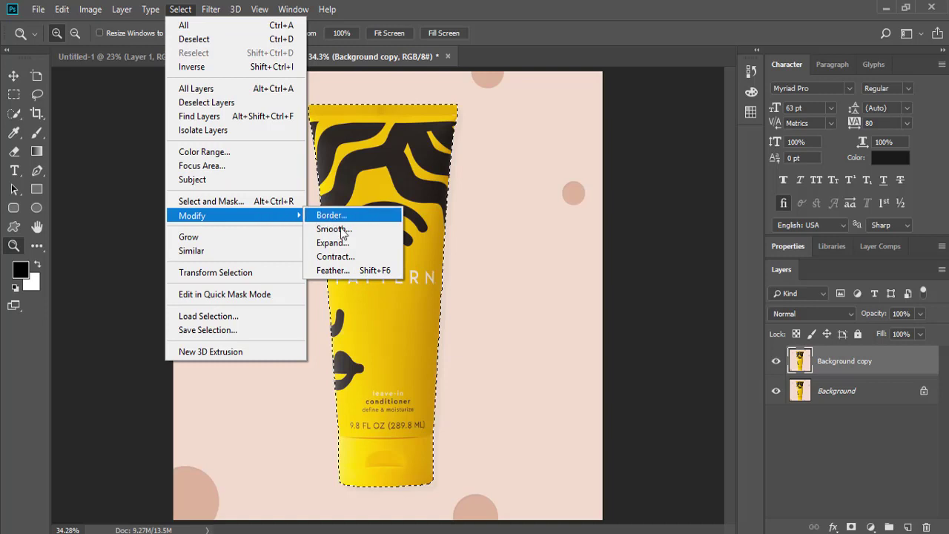
left_click(332, 270)
left_click(471, 169)
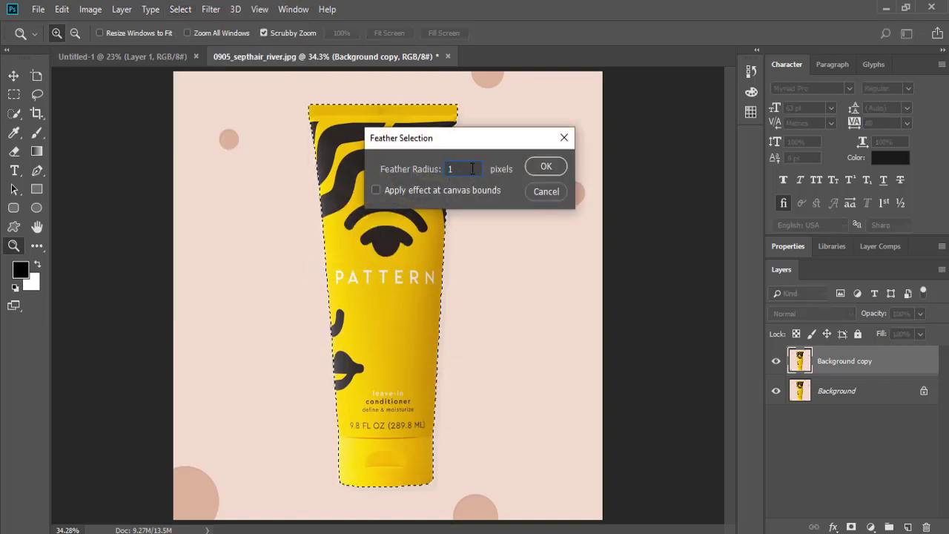
left_click(538, 166)
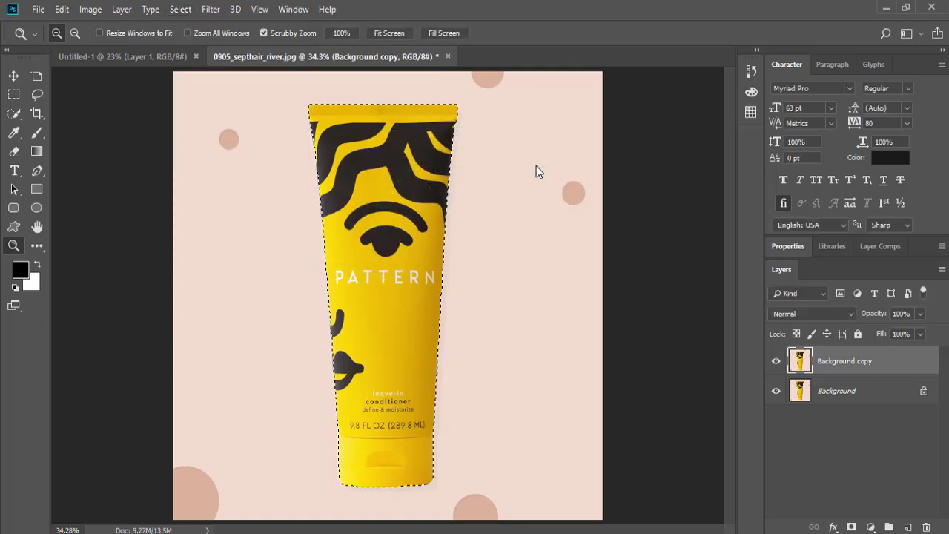
- Add a layer mask to Background copy and hide the original Background layer
left_click(851, 526)
left_click(776, 391)
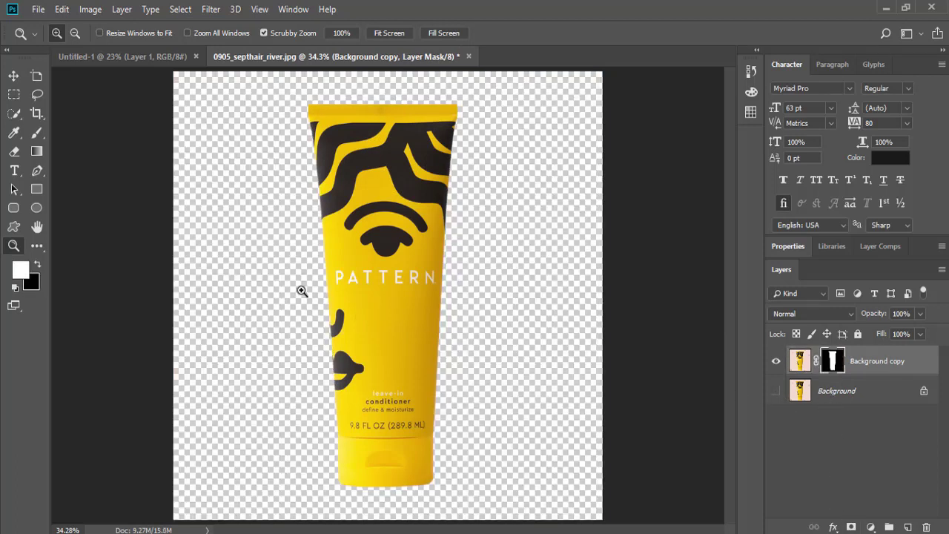
left_click(15, 79)
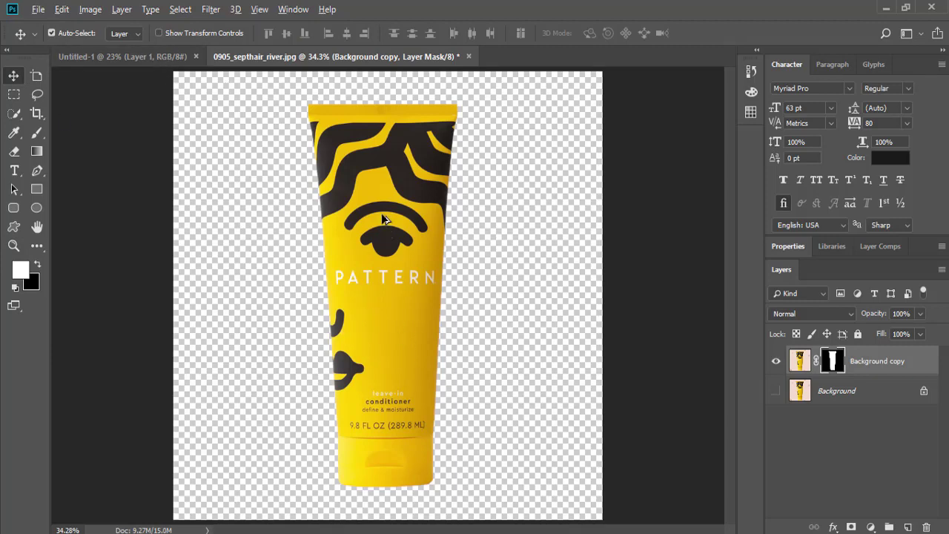
- Move the masked tube onto Artboard 1 of the new document and apply its layer mask
mouse_move(382, 218)
left_mouse_down()
mouse_move(369, 287)
mouse_move(382, 305)
left_mouse_up()
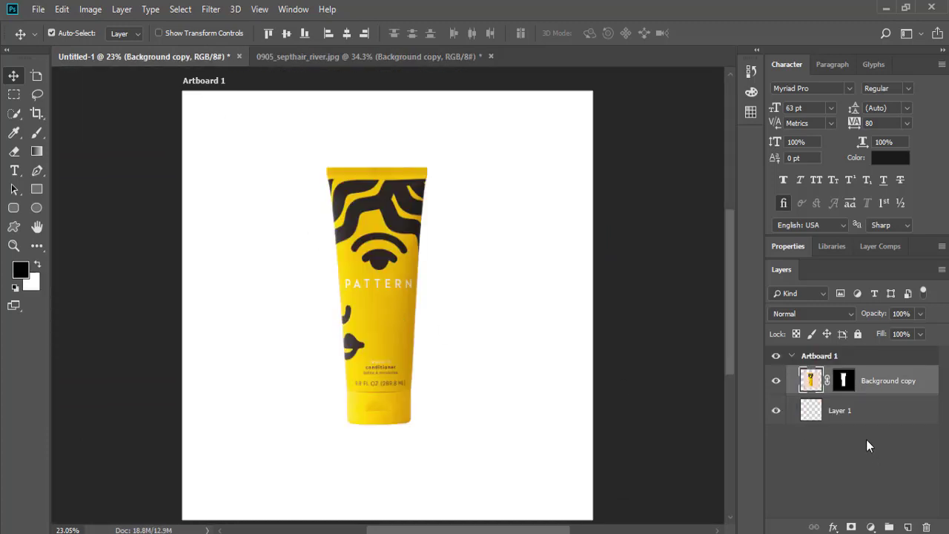
right_click(842, 380)
left_click(837, 421)
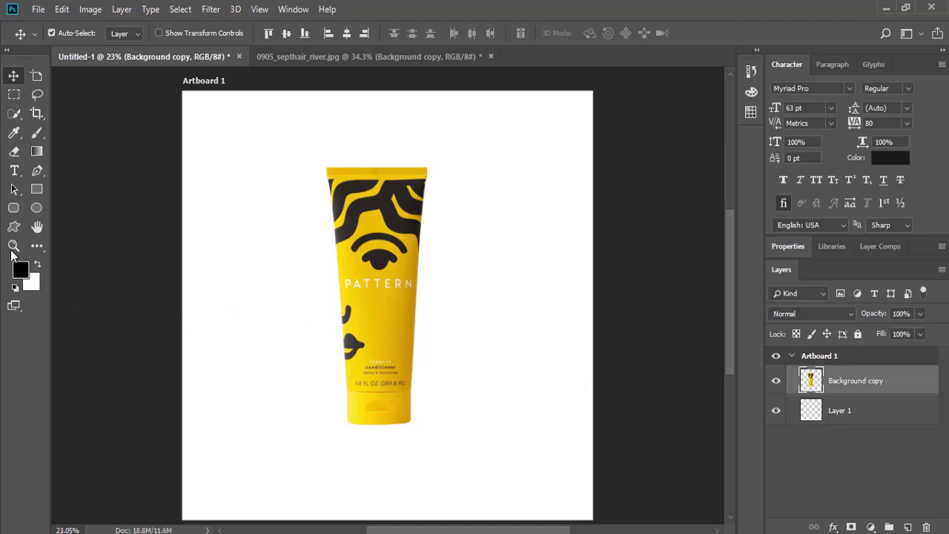
left_click(12, 246)
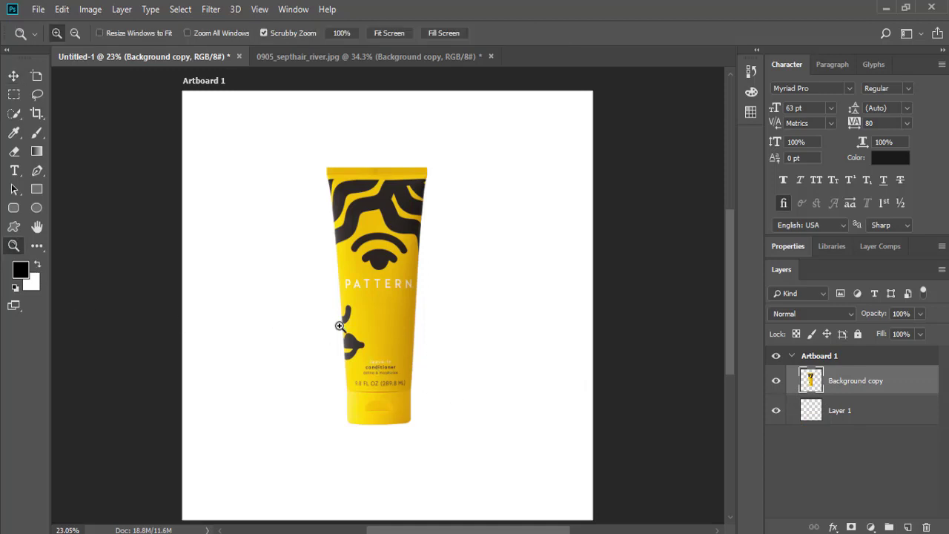
- Zoom to about 544% on the tube's right edge beside the N of PATTERN
left_click_drag(339, 326, 427, 381)
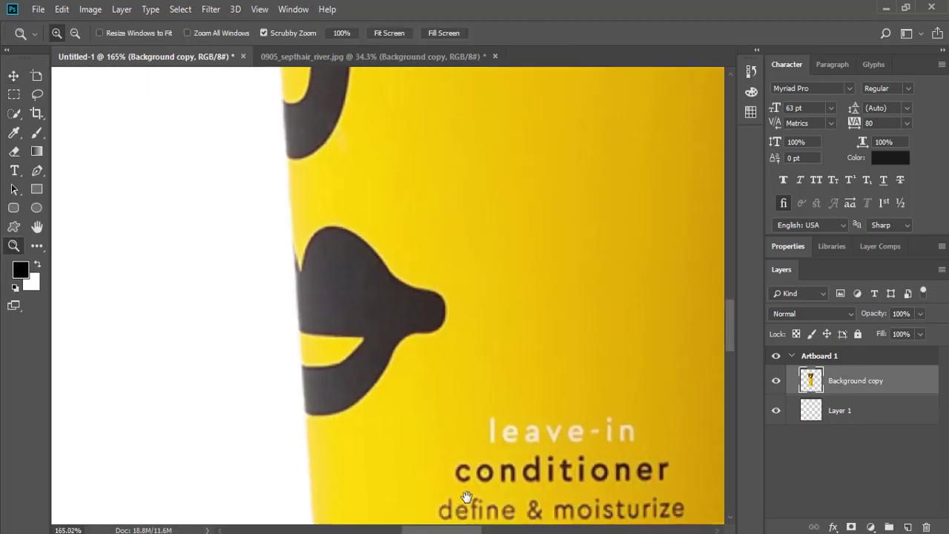
scroll(521, 417, "down", 5)
scroll(446, 344, "up", 1)
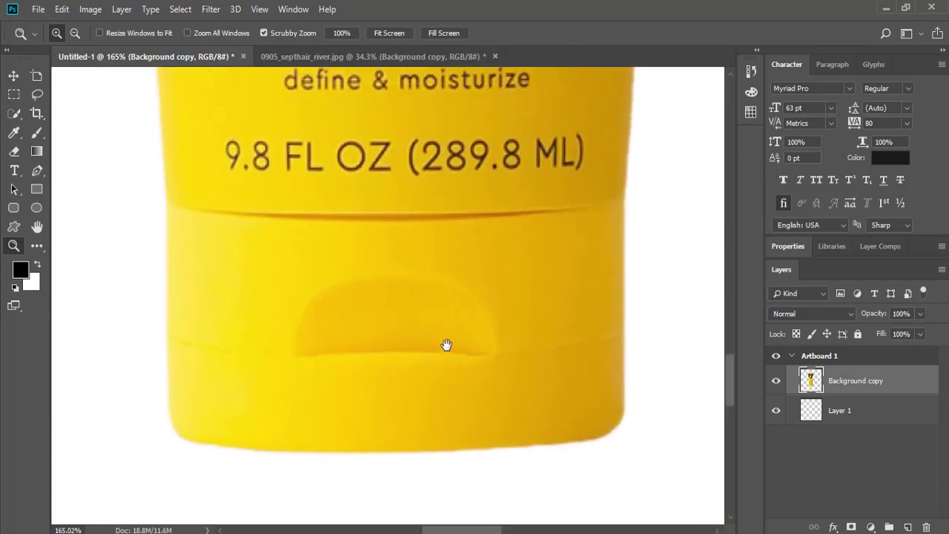
scroll(446, 344, "up", 3)
scroll(447, 405, "up", 3)
scroll(474, 275, "up", 3)
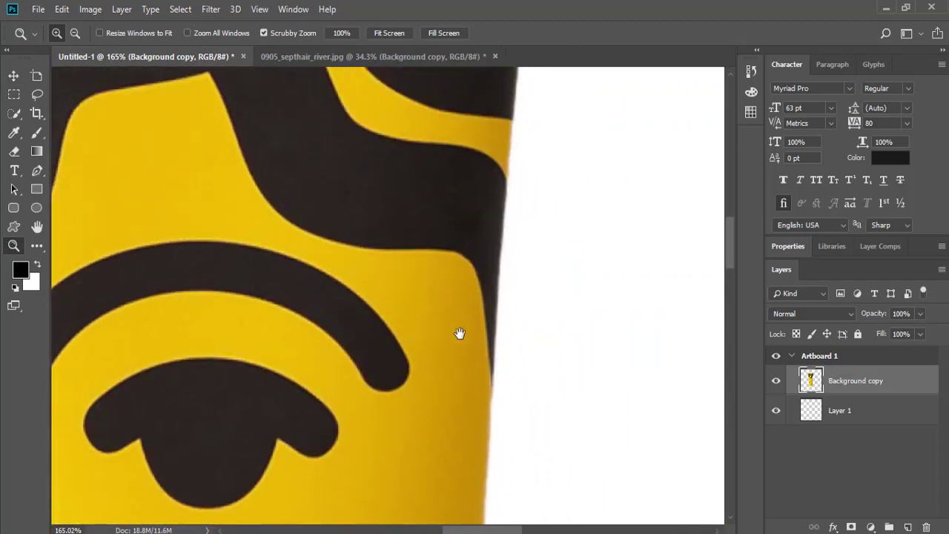
scroll(459, 333, "up", 3)
scroll(462, 322, "up", 3)
scroll(462, 324, "up", 1)
scroll(464, 371, "up", 1)
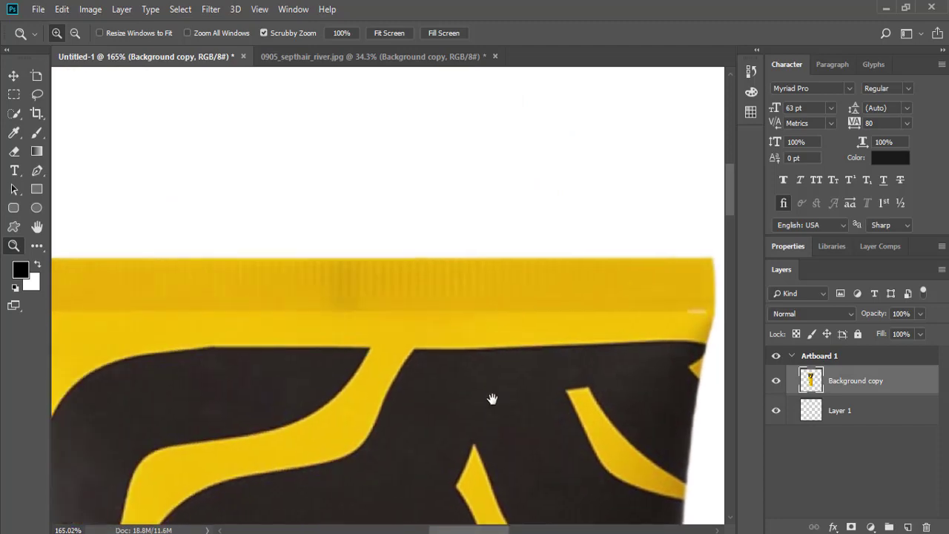
scroll(492, 399, "left", 2)
scroll(436, 277, "down", 3)
scroll(470, 393, "down", 2)
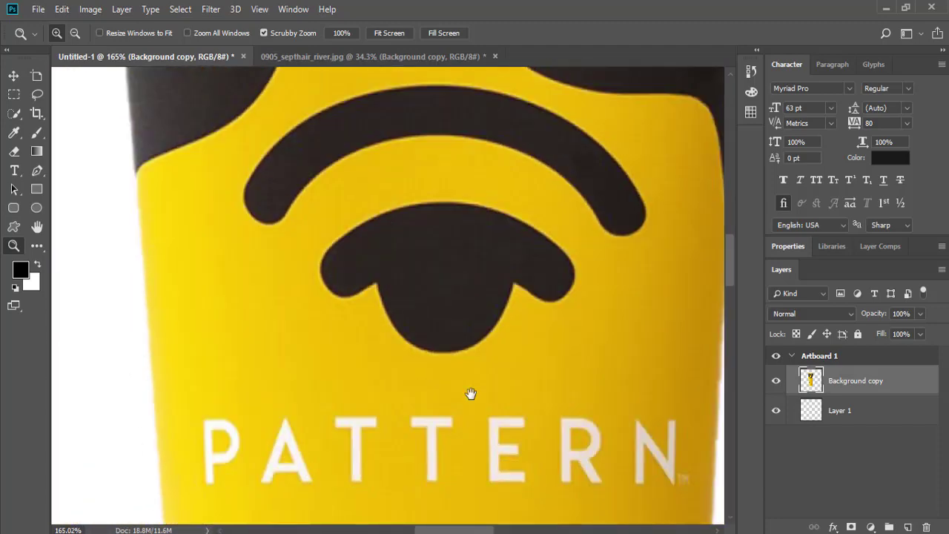
scroll(404, 260, "down", 2)
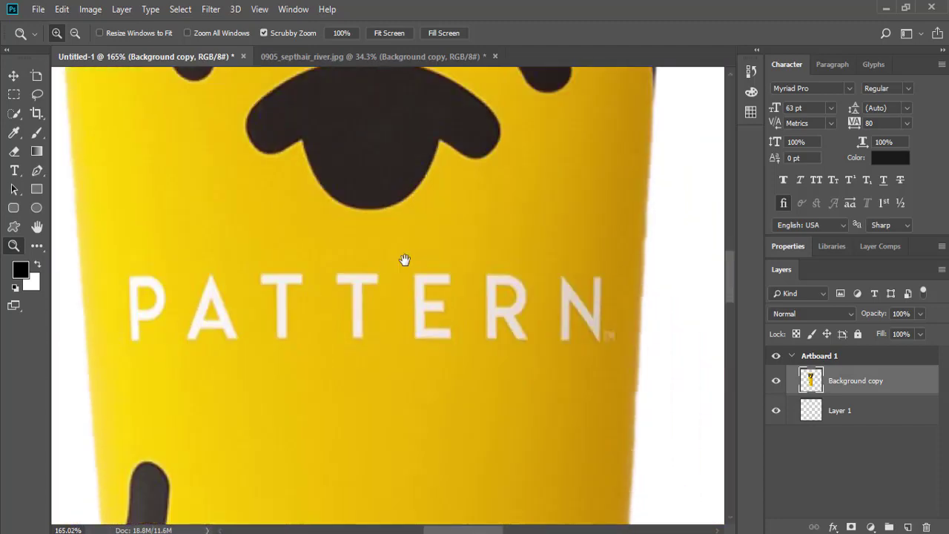
left_click_drag(404, 376, 311, 307)
mouse_move(366, 274)
left_mouse_down()
mouse_move(476, 275)
mouse_move(383, 438)
mouse_move(341, 410)
left_mouse_up()
right_click(475, 281)
key("Escape")
- Erase the pale fringe along the lower right edge of the tube with the Eraser at 100% flow
left_click(14, 152)
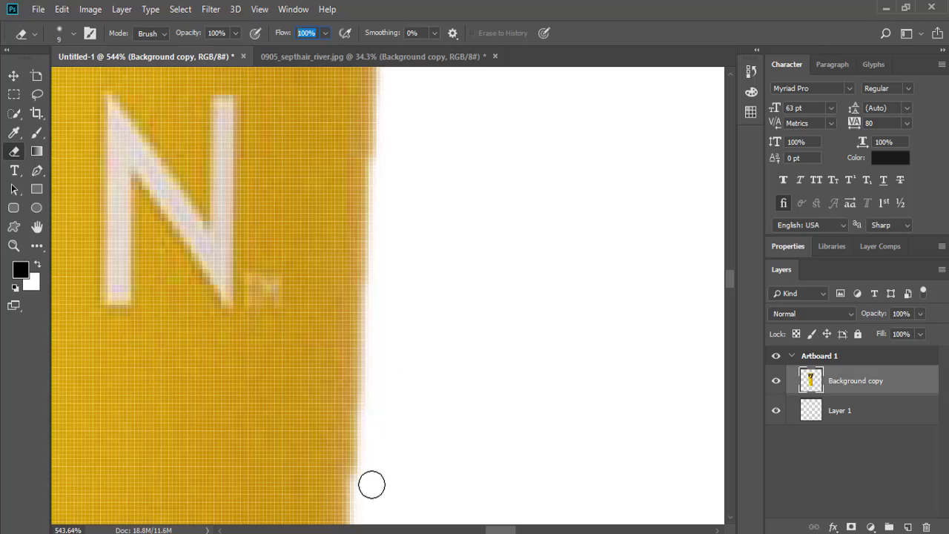
key("Return")
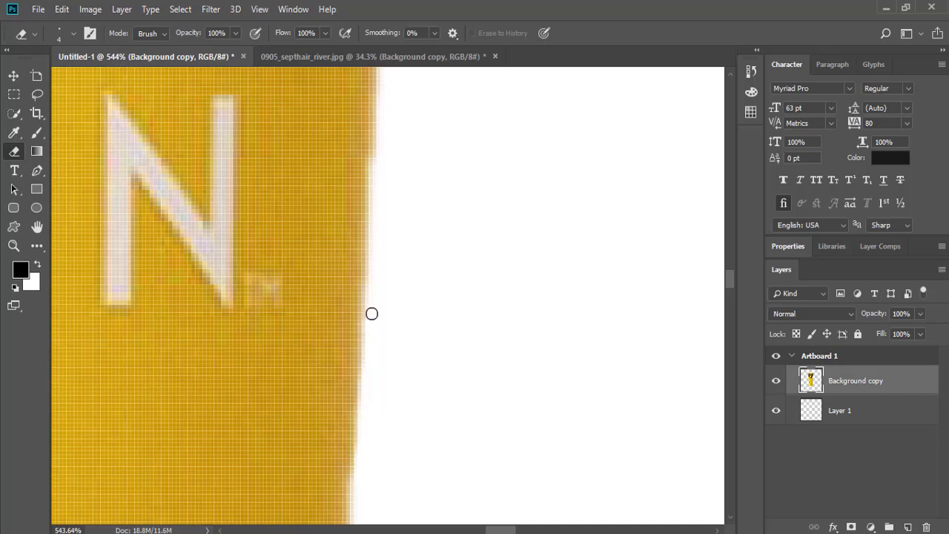
mouse_move(409, 246)
left_mouse_down()
mouse_move(426, 391)
mouse_move(403, 387)
left_mouse_up()
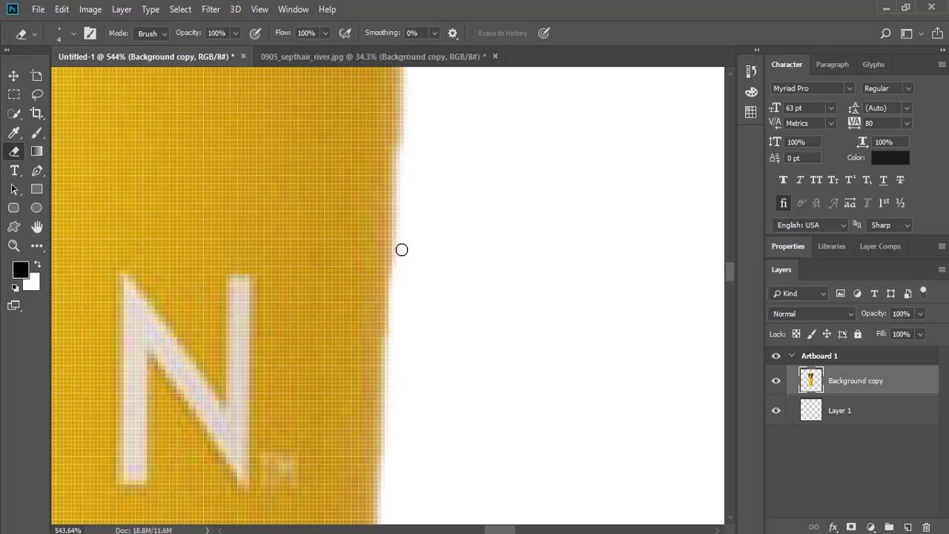
left_click_drag(411, 201, 434, 445)
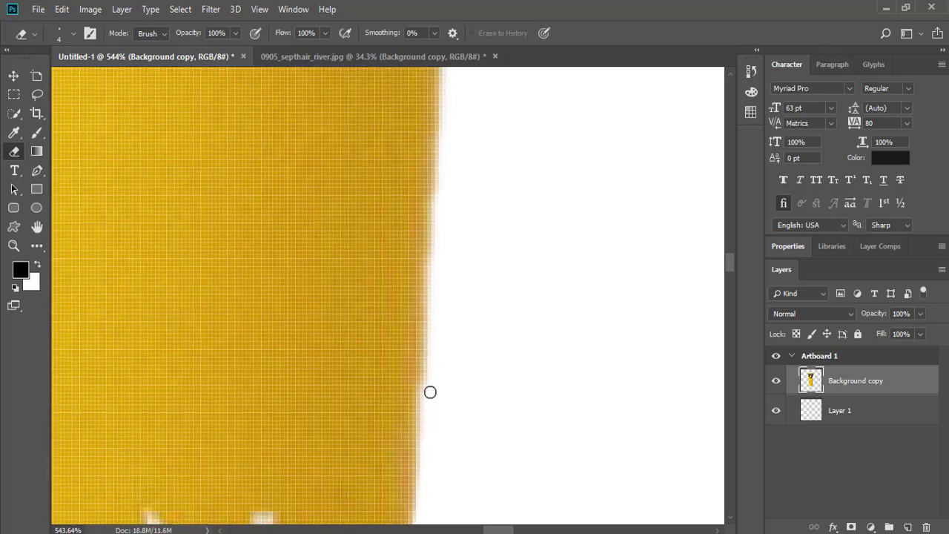
mouse_move(429, 314)
left_mouse_down()
mouse_move(435, 258)
mouse_move(450, 417)
left_mouse_up()
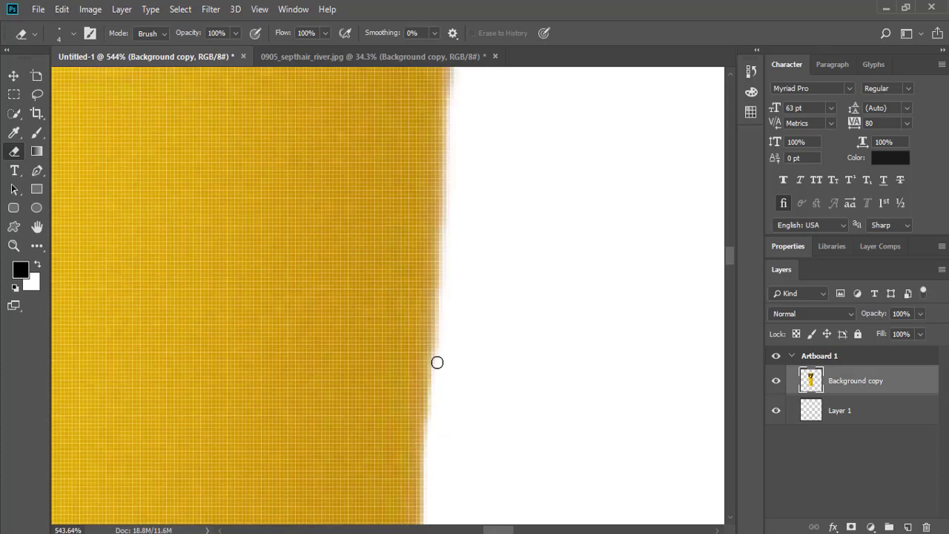
left_click_drag(482, 275, 490, 427)
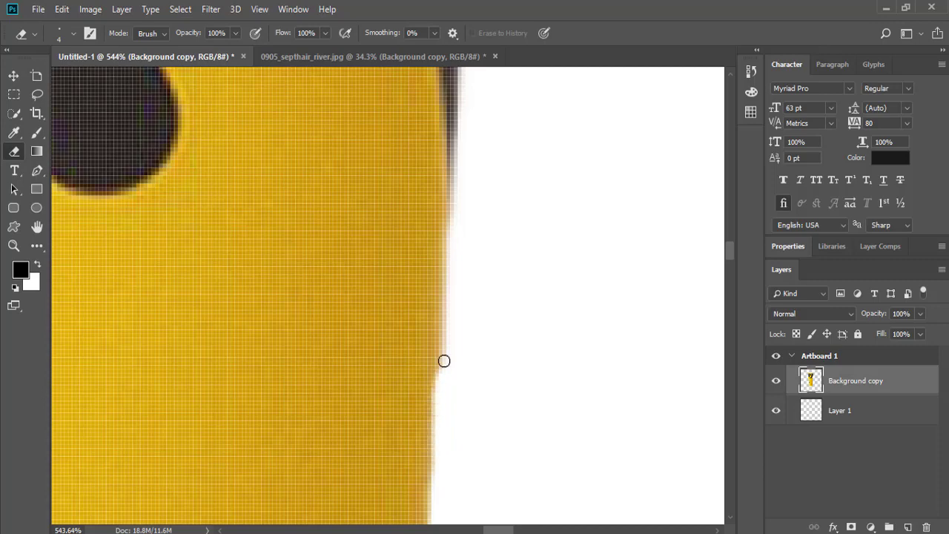
left_click_drag(444, 361, 456, 215)
left_click_drag(497, 337, 509, 449)
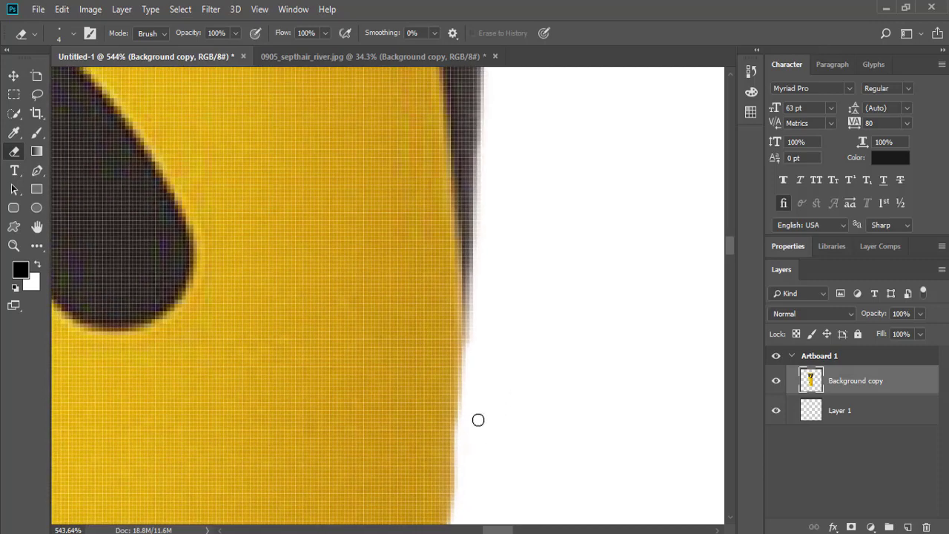
mouse_move(473, 313)
left_mouse_down()
mouse_move(490, 155)
mouse_move(501, 390)
mouse_move(476, 350)
left_mouse_up()
- Erase the grey fringe beside the dark pattern higher up, undoing two slipped strokes
left_click_drag(481, 303, 484, 126)
mouse_move(519, 189)
left_mouse_down()
mouse_move(511, 427)
mouse_move(528, 522)
left_mouse_up()
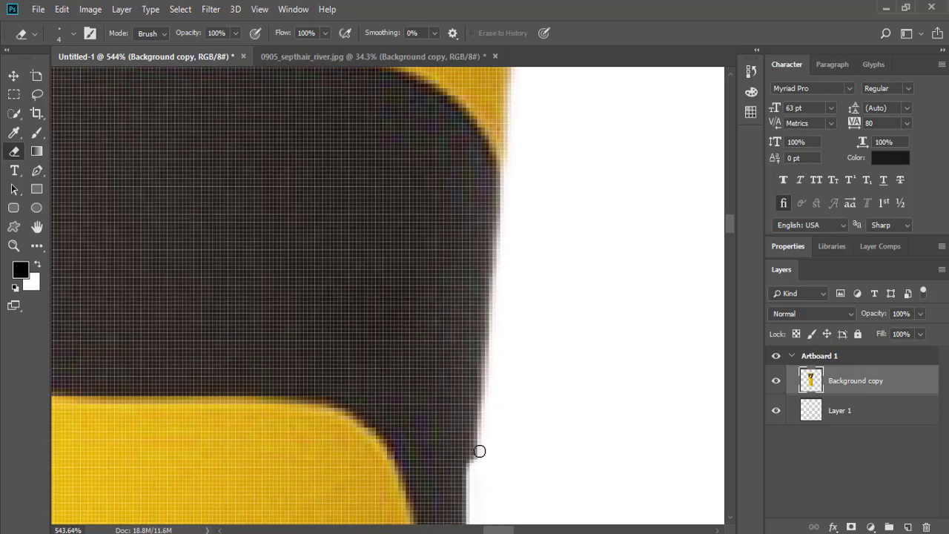
left_click_drag(473, 479, 489, 342)
key("ctrl+z")
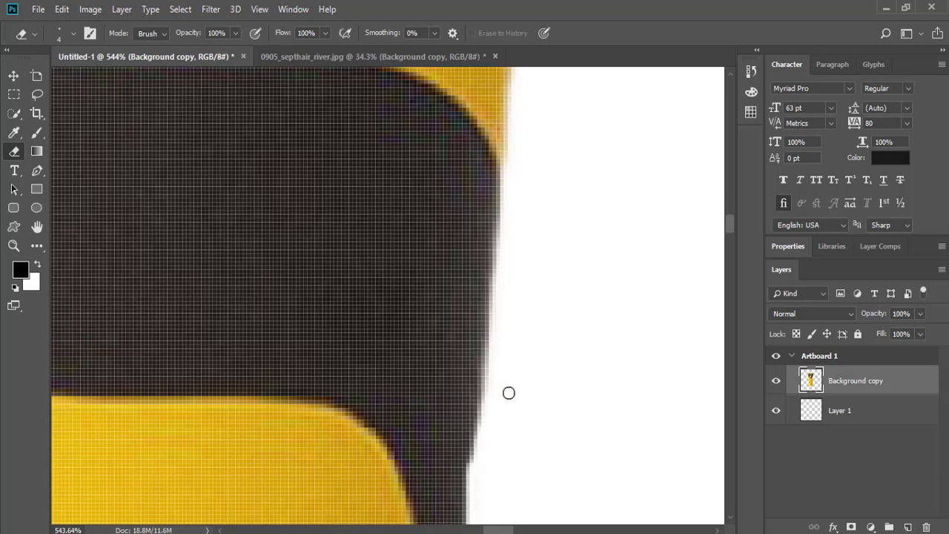
key("ctrl+z")
left_click_drag(537, 459, 534, 206)
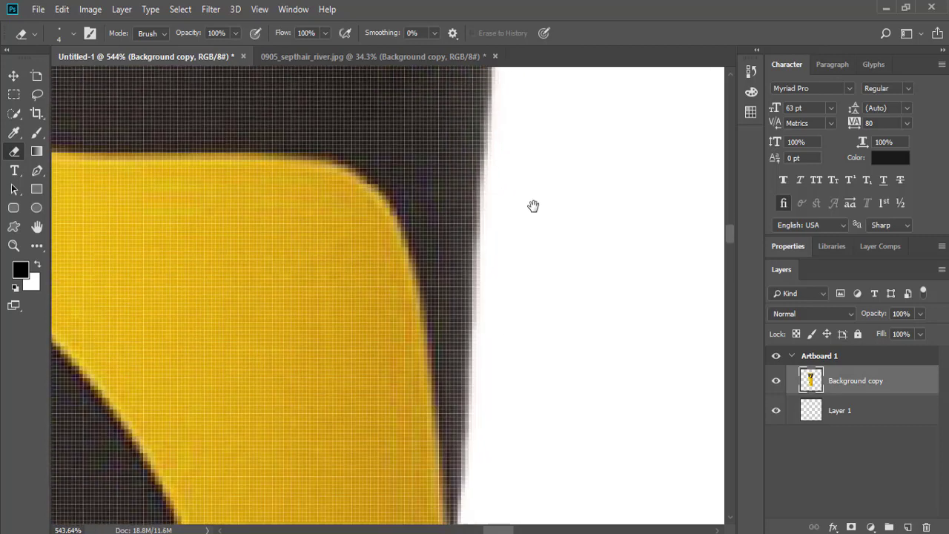
mouse_move(504, 335)
left_mouse_down()
mouse_move(479, 392)
mouse_move(476, 372)
left_mouse_up()
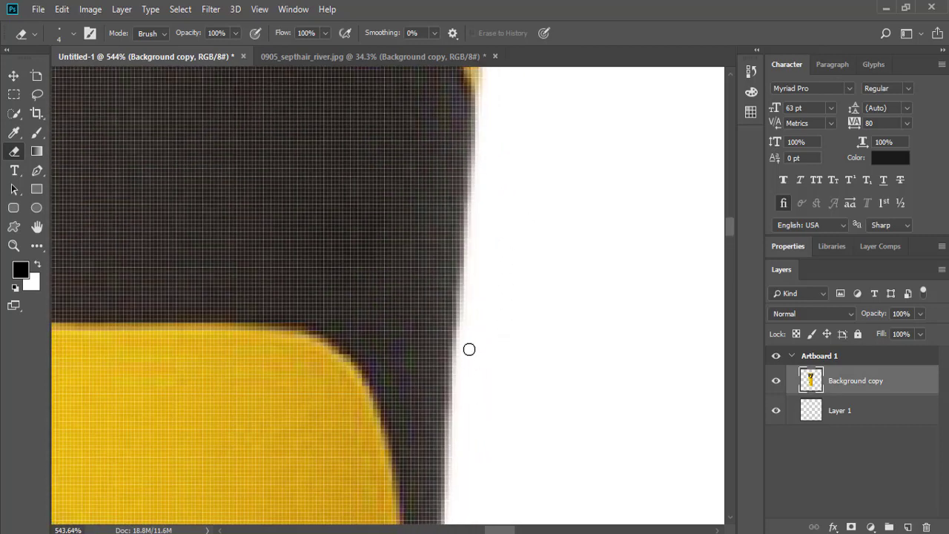
left_click_drag(468, 317, 481, 169)
left_click_drag(493, 225, 493, 370)
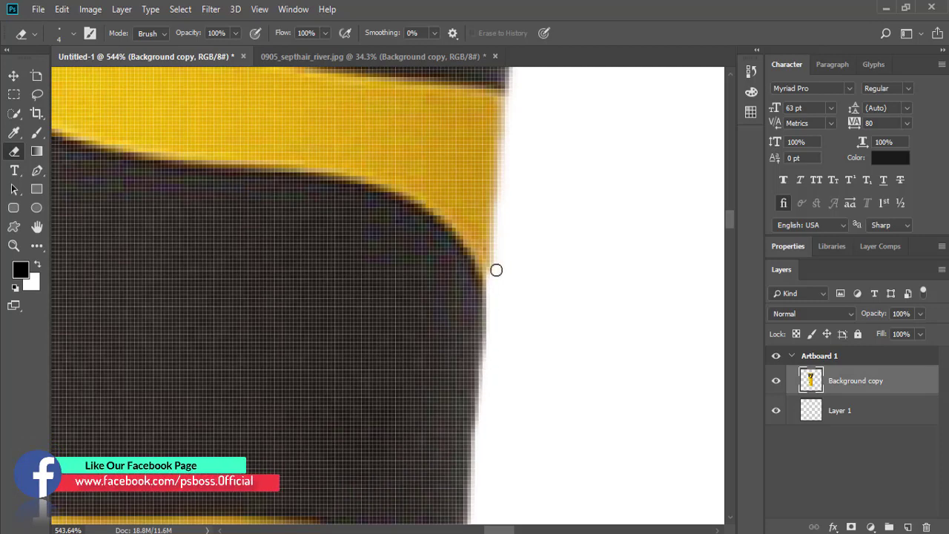
- Pan up the edge to the next yellow band, then fit the whole artboard in view
scroll(523, 364, "up", 4)
scroll(530, 413, "up", 1)
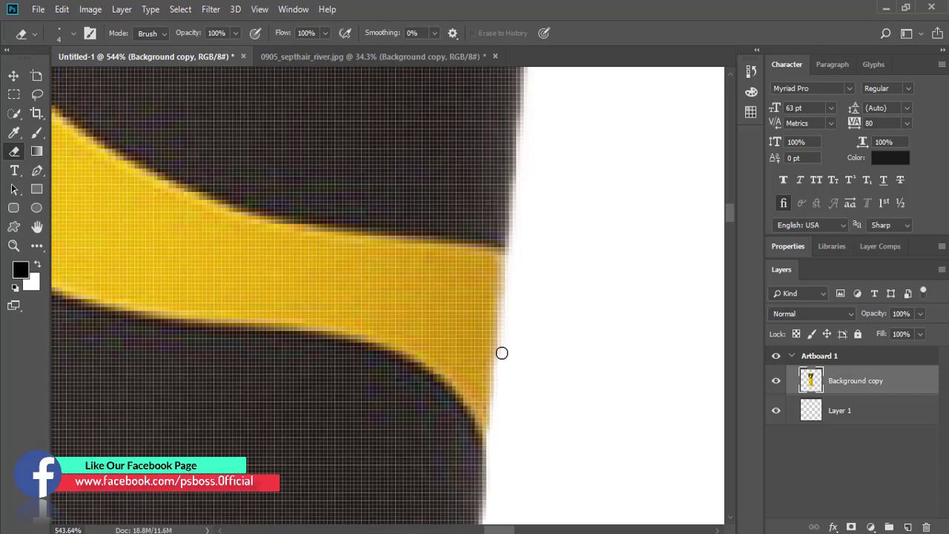
scroll(530, 418, "up", 3)
scroll(529, 418, "up", 1)
right_click(530, 418)
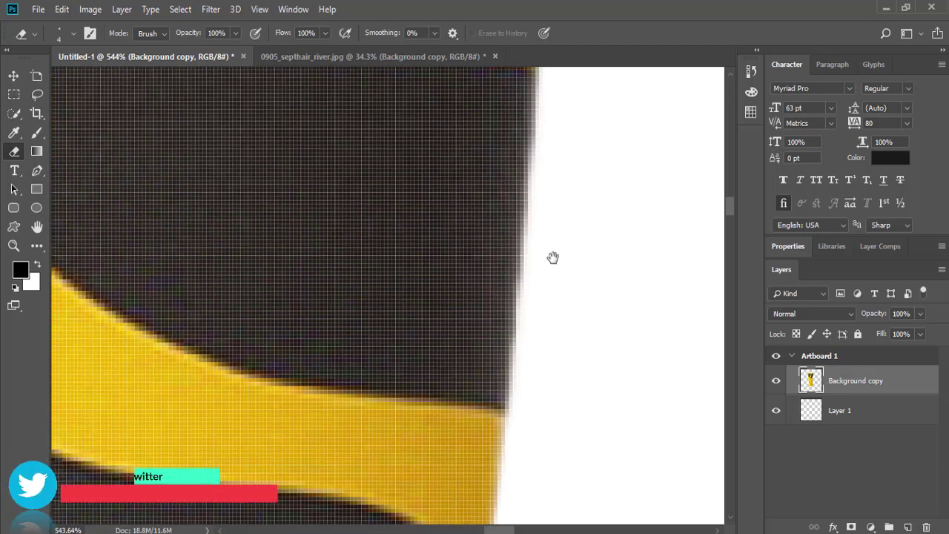
scroll(540, 353, "up", 3)
scroll(508, 442, "up", 1)
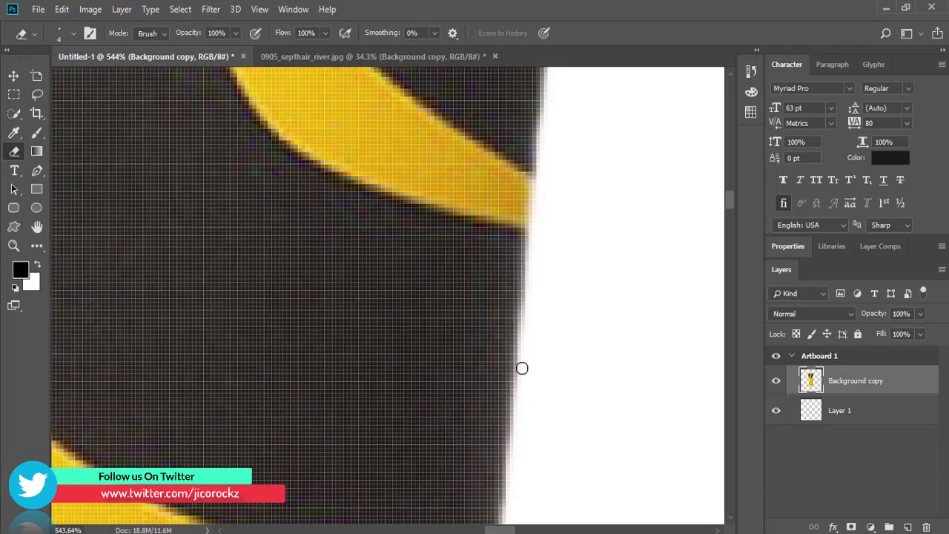
left_click_drag(541, 275, 556, 417)
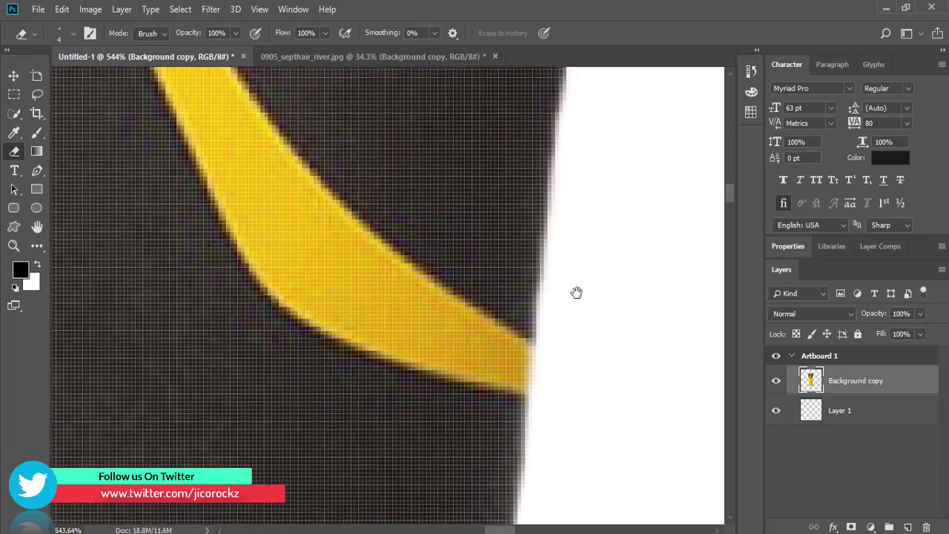
left_click_drag(576, 289, 546, 502)
scroll(561, 332, "up", 3)
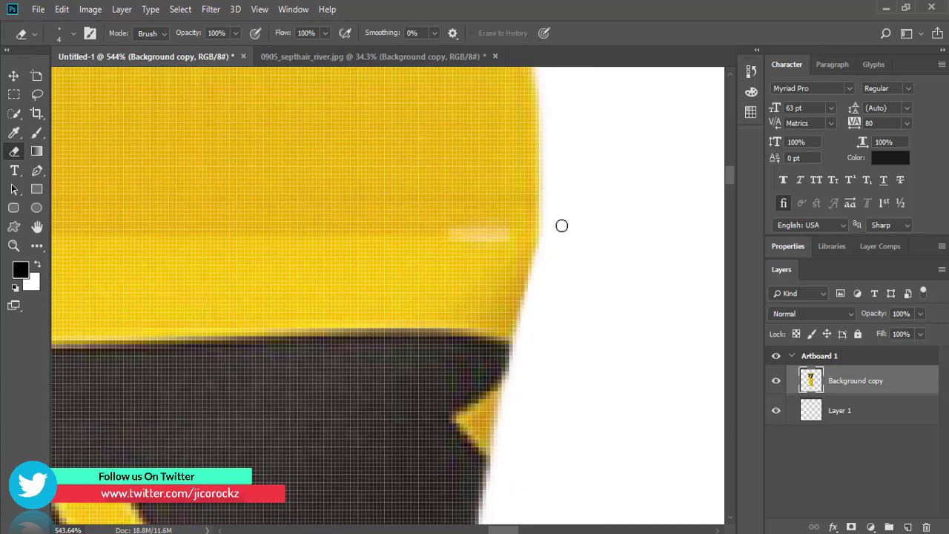
key("ctrl+0")
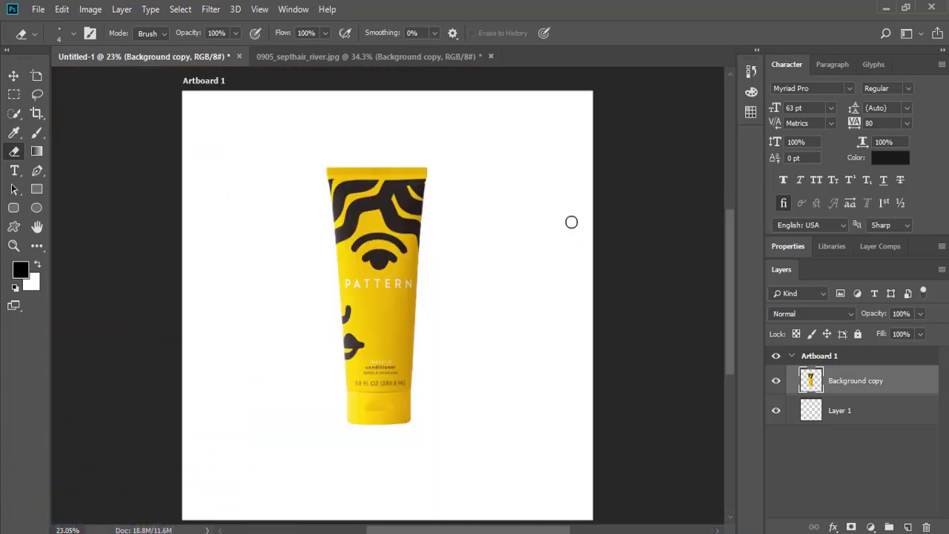
- Toggle the tube layer's visibility to check its edges and zoom in on the tube's base
key("z")
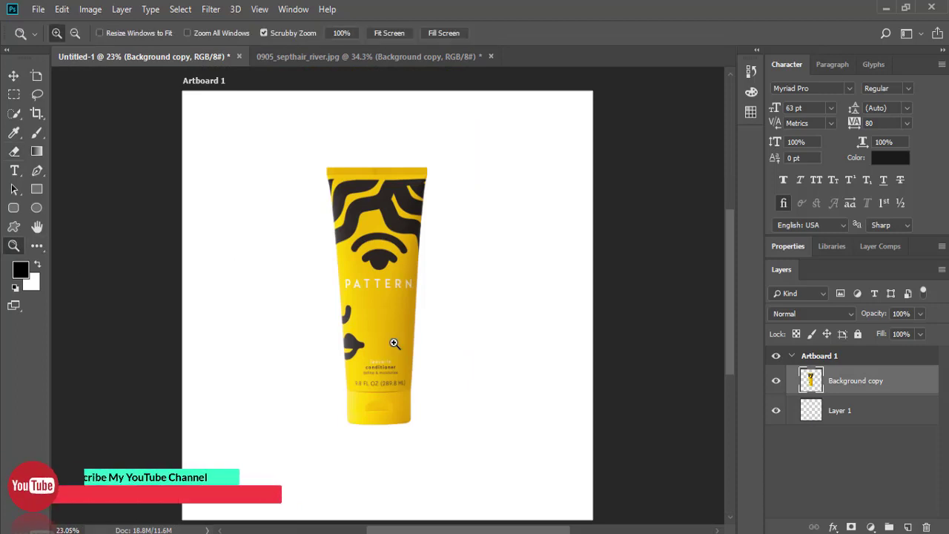
left_click(776, 381)
left_click(776, 382)
mouse_move(367, 425)
left_mouse_down()
mouse_move(422, 467)
mouse_move(502, 438)
mouse_move(387, 346)
left_mouse_up()
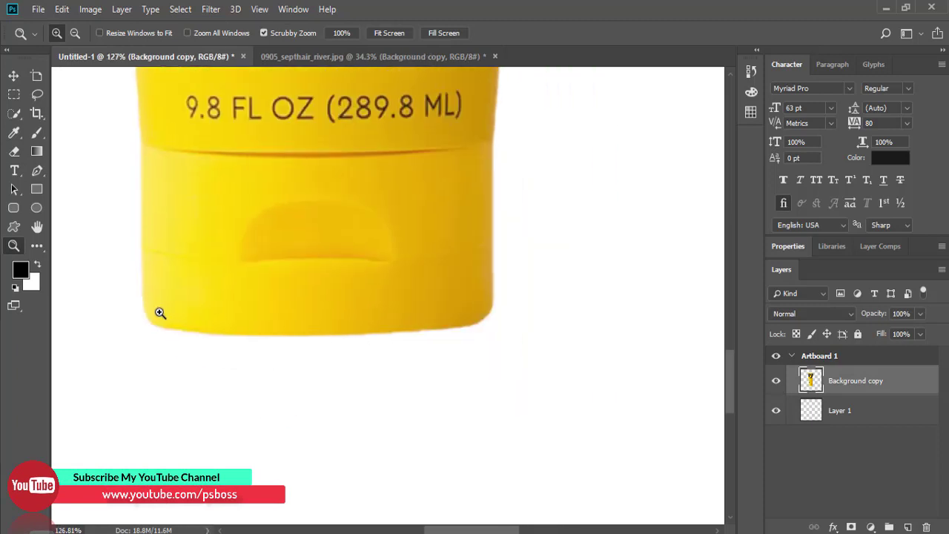
- On a new Layer 2, draw a thin ellipse under the tube's base, fill it black and deselect
left_click(45, 254)
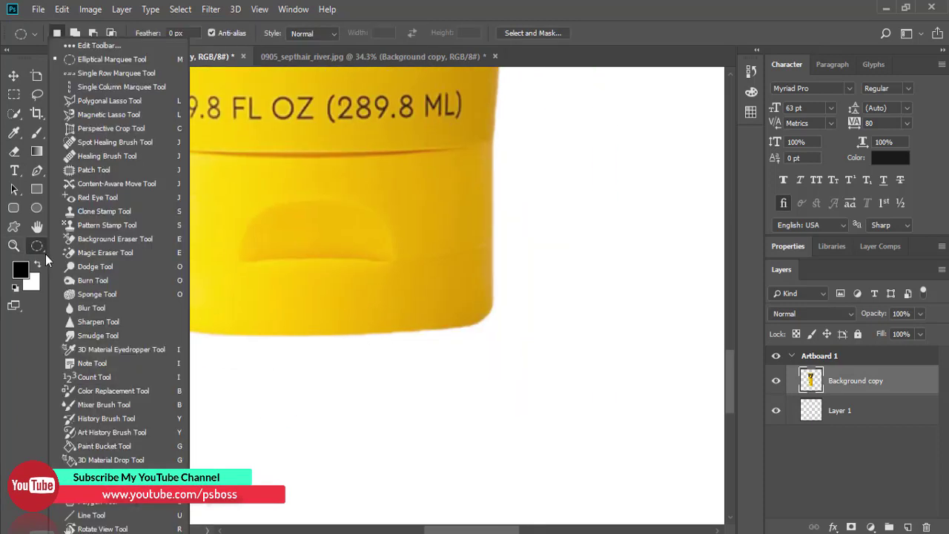
left_click(92, 60)
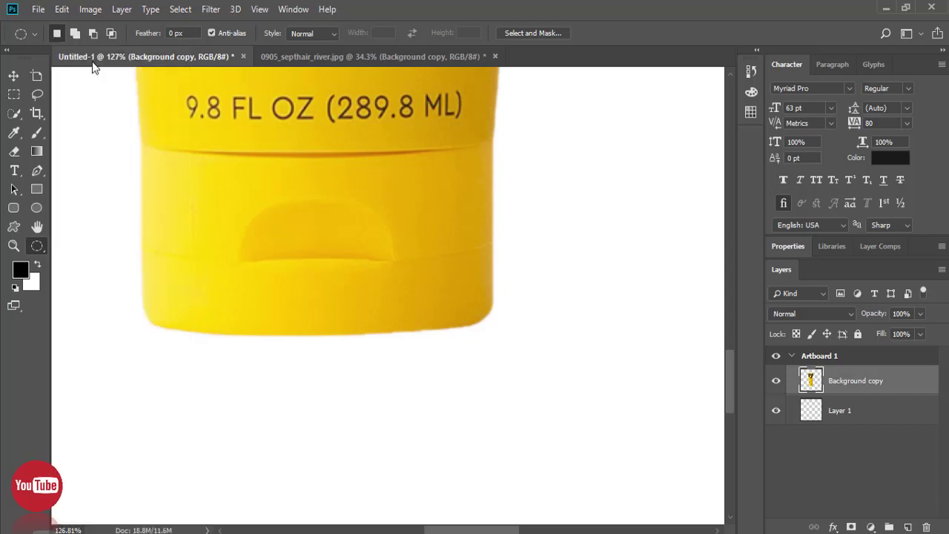
left_click(849, 415)
left_click(907, 527)
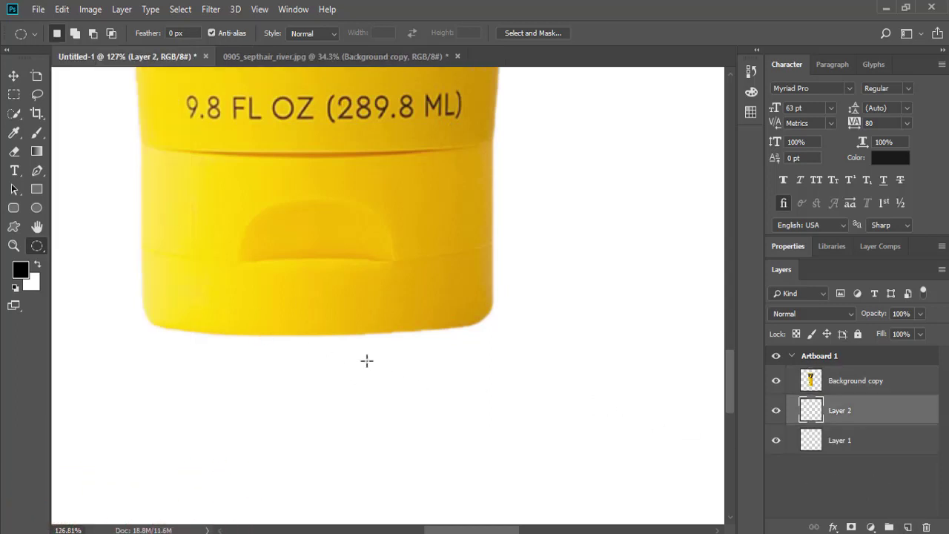
left_click_drag(157, 325, 489, 340)
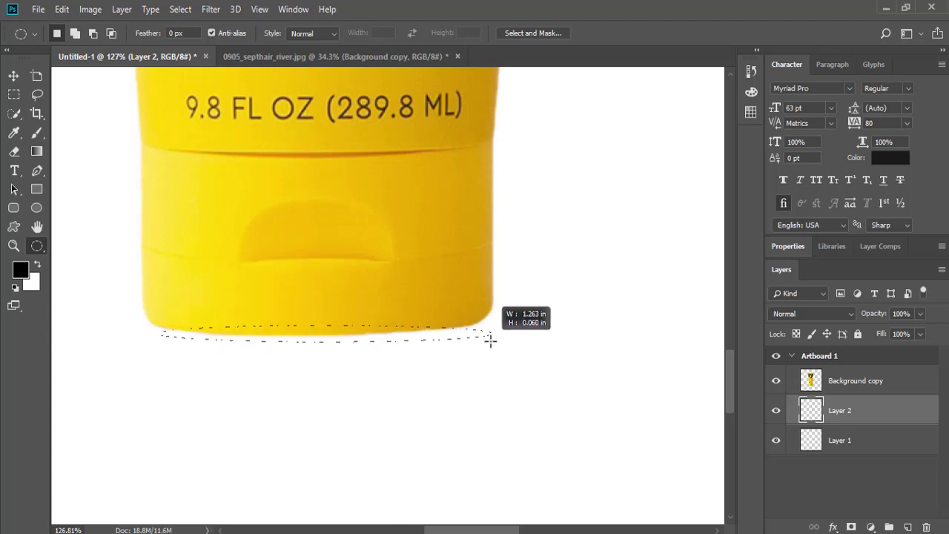
left_click_drag(489, 340, 484, 339)
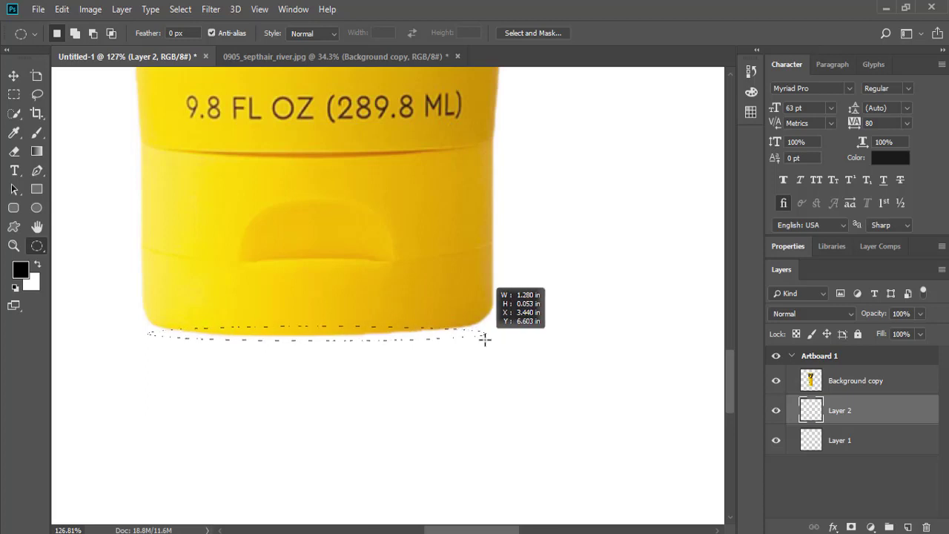
left_click_drag(484, 339, 487, 335)
right_click(487, 336)
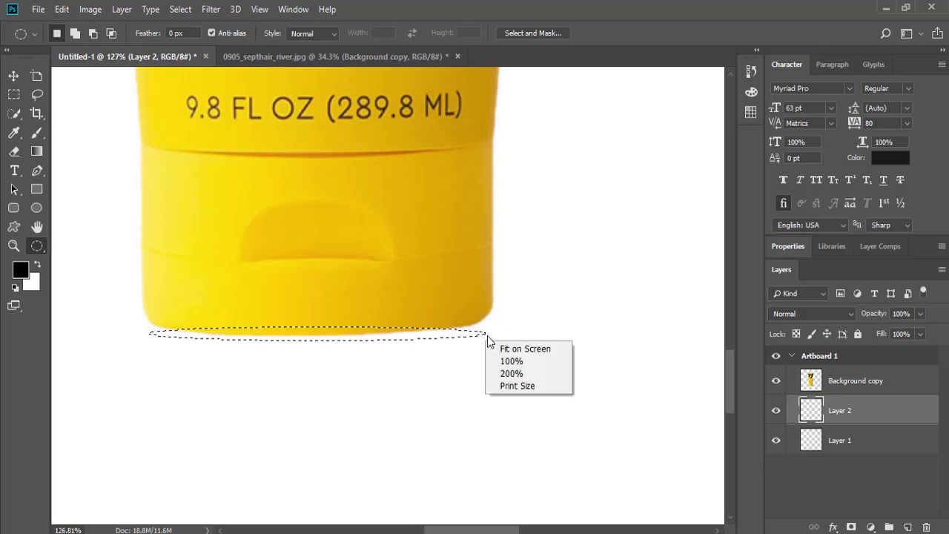
left_click(591, 14)
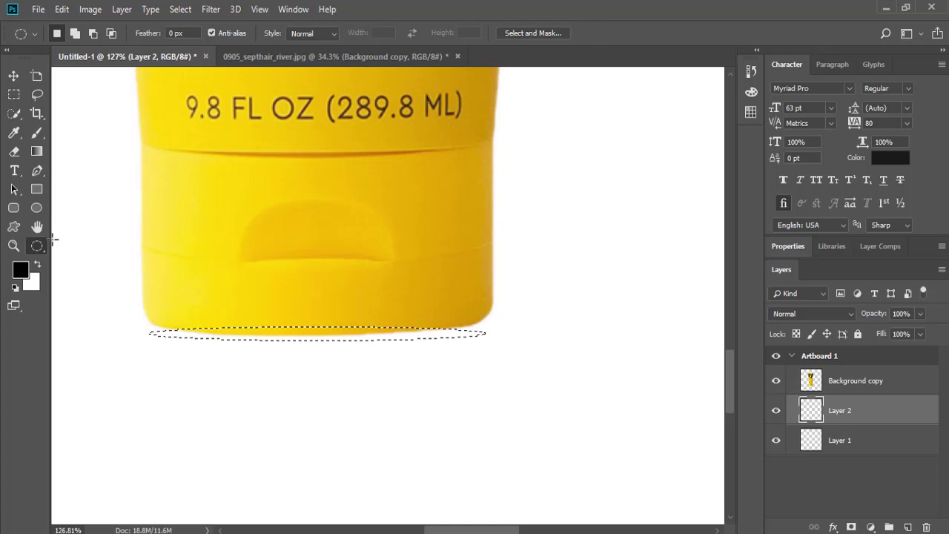
key("alt+BackSpace")
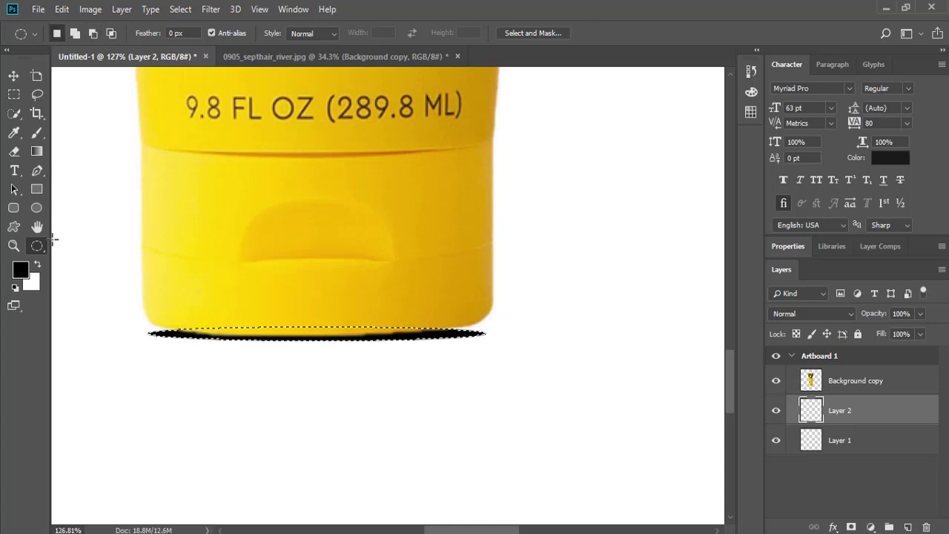
key("ctrl+d")
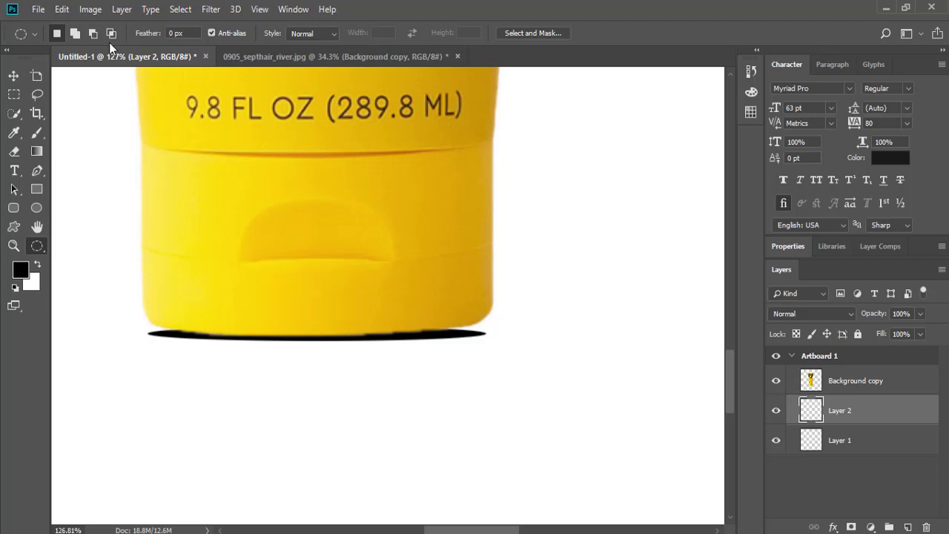
- Apply a Gaussian Blur of about 5 px radius to the black ellipse
left_click(210, 9)
mouse_move(218, 175)
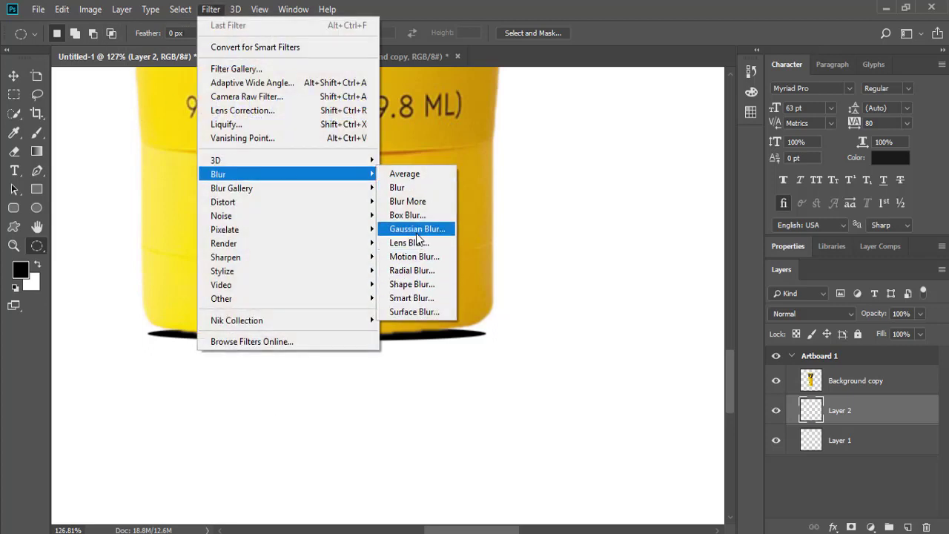
left_click(416, 229)
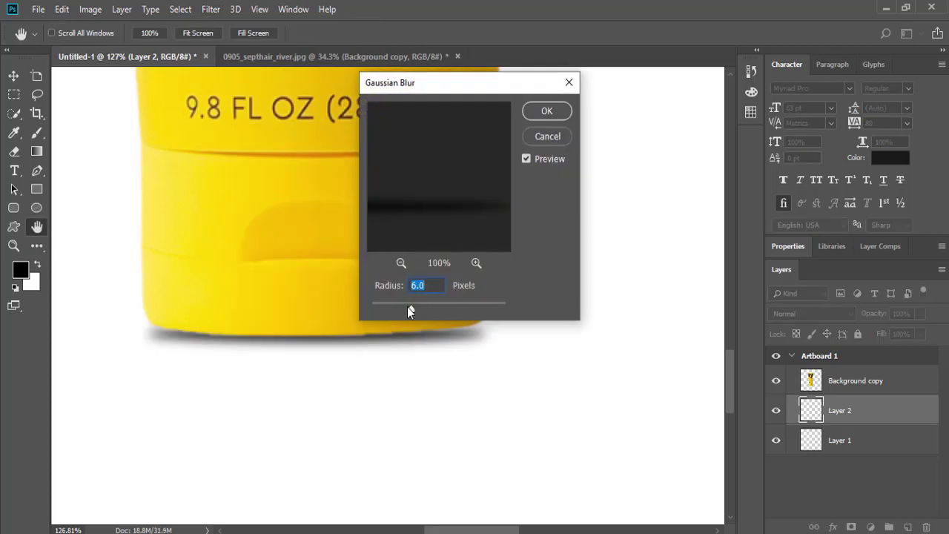
left_click_drag(408, 306, 407, 306)
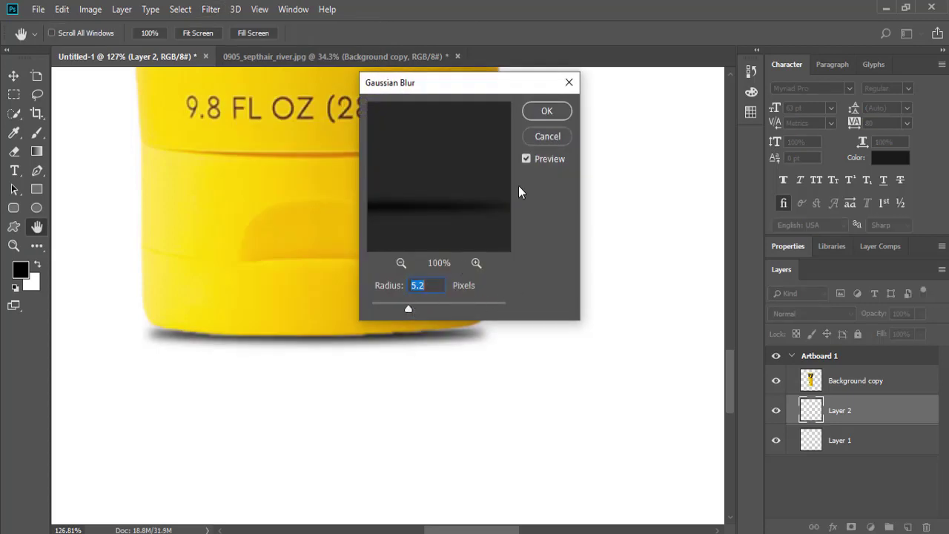
left_click(534, 115)
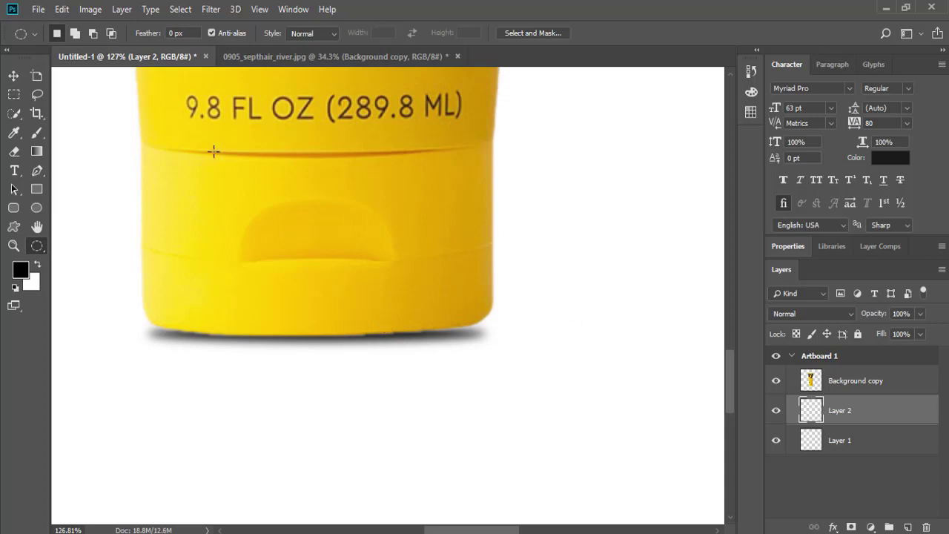
- Fit the artboard in view and make the Layer 2 shadow visible
left_click(13, 75)
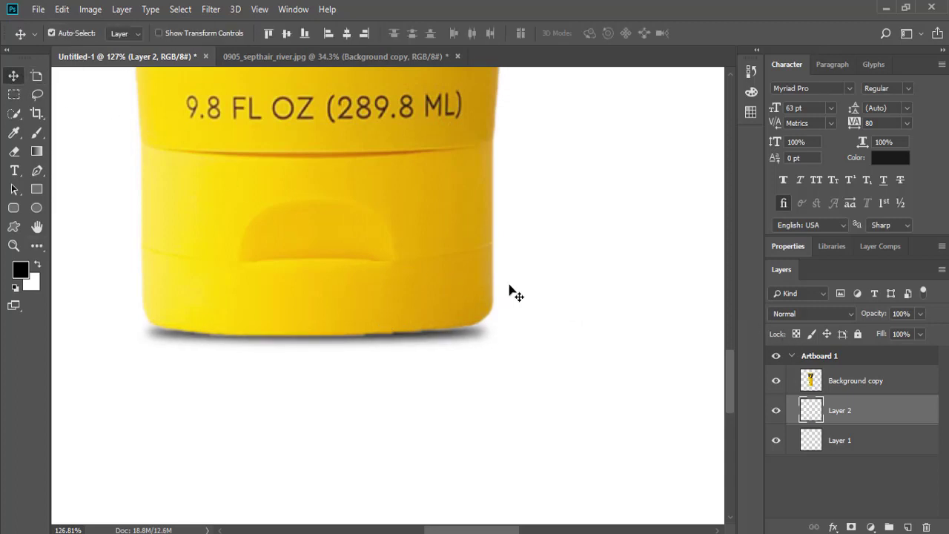
scroll(495, 278, "up", 1)
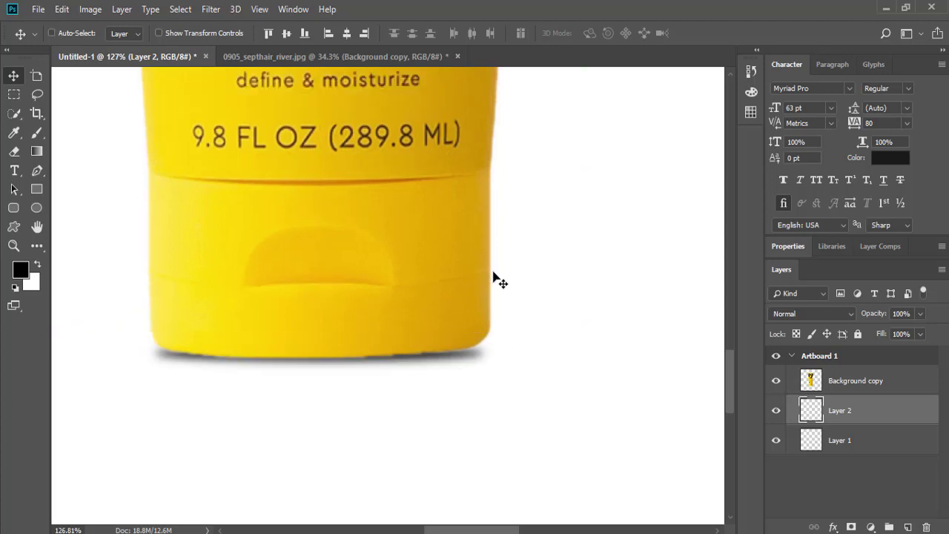
key("ctrl+0")
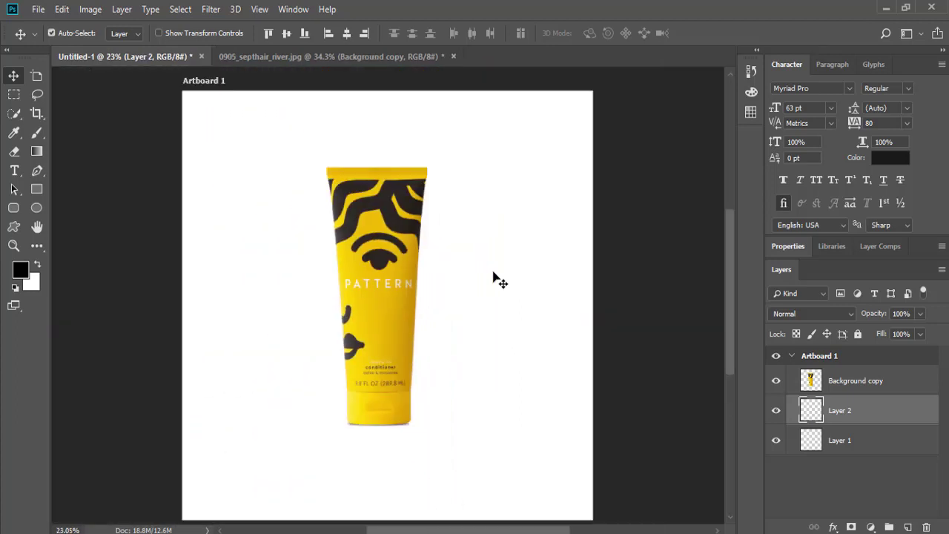
left_click(776, 409)
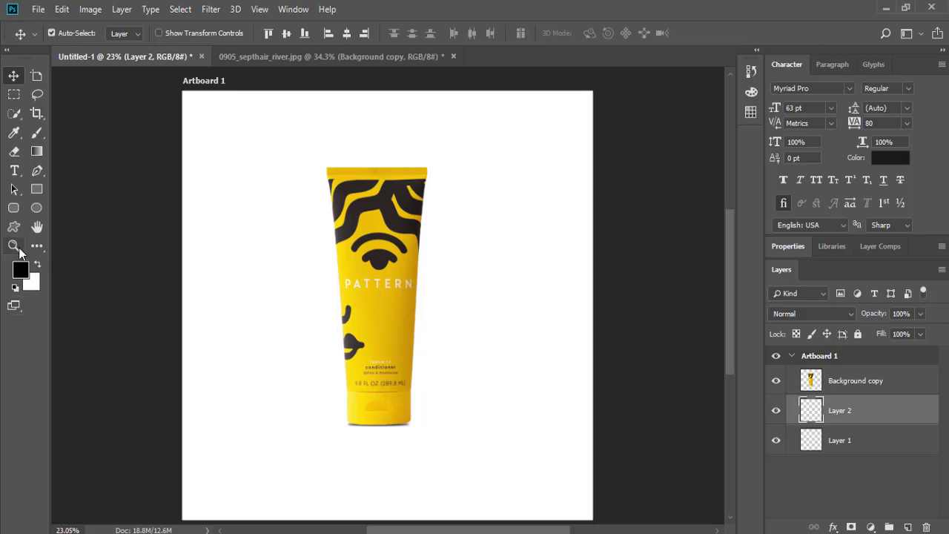
left_click(14, 246)
- Tilt the Layer 2 shadow -0.54°, stretch it to 113% height and nudge it up under the base
mouse_move(388, 432)
left_mouse_down()
mouse_move(453, 477)
mouse_move(463, 435)
mouse_move(408, 290)
left_mouse_up()
left_click_drag(420, 324, 449, 355)
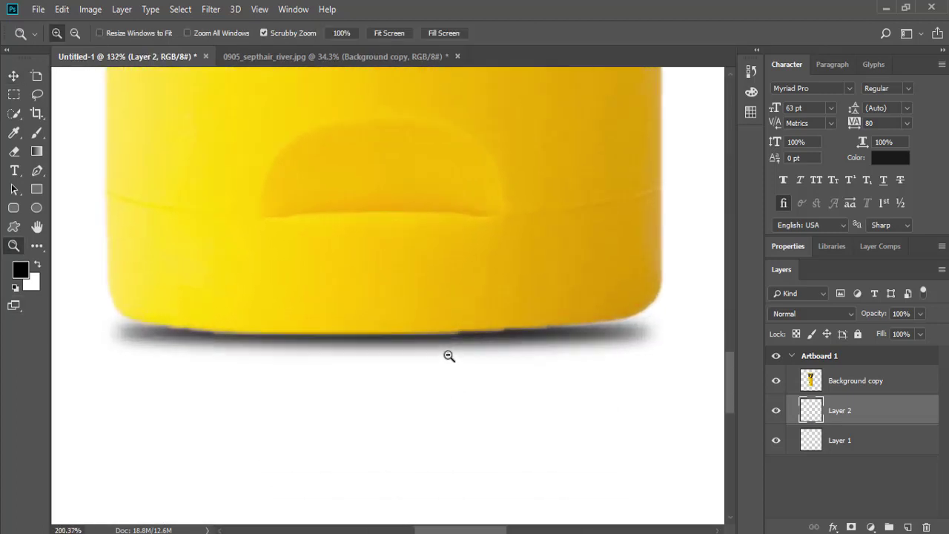
key("ctrl+t")
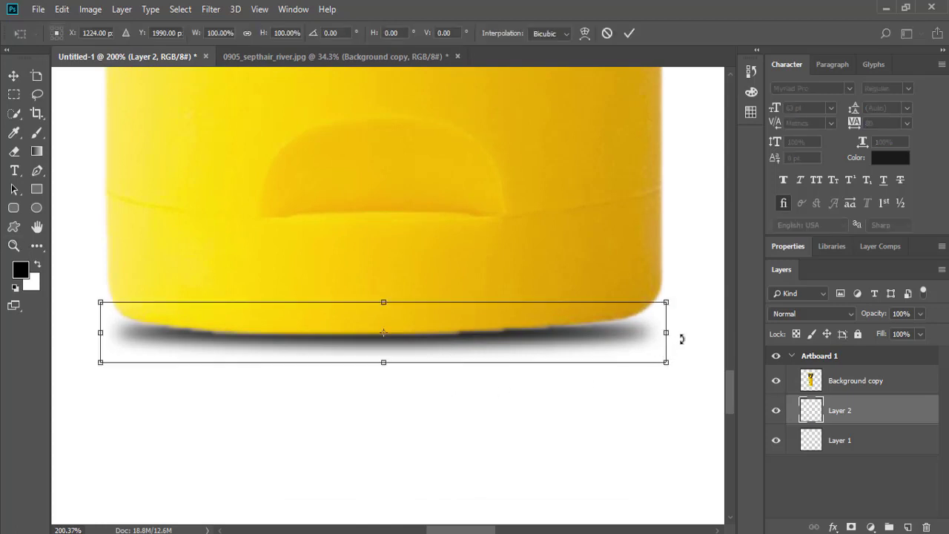
left_click_drag(681, 338, 683, 336)
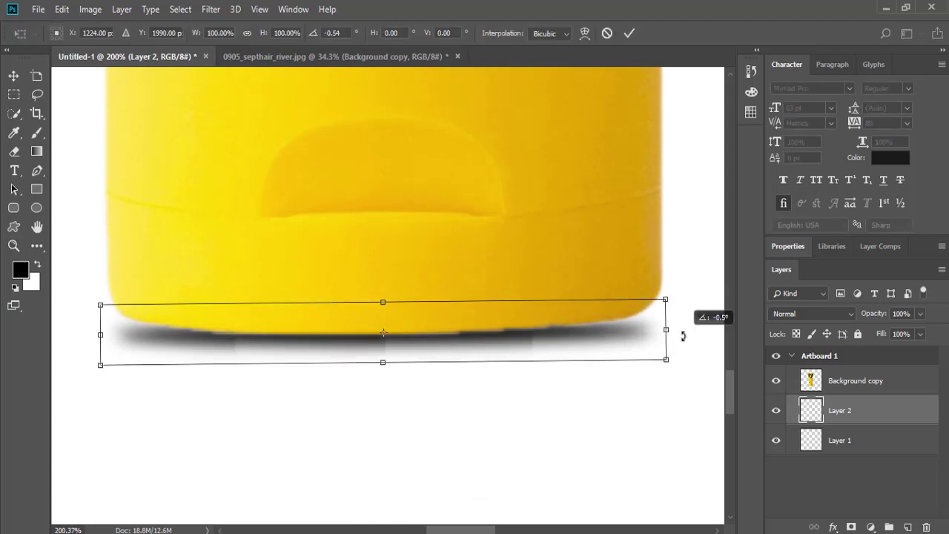
key("Up")
key("Up")
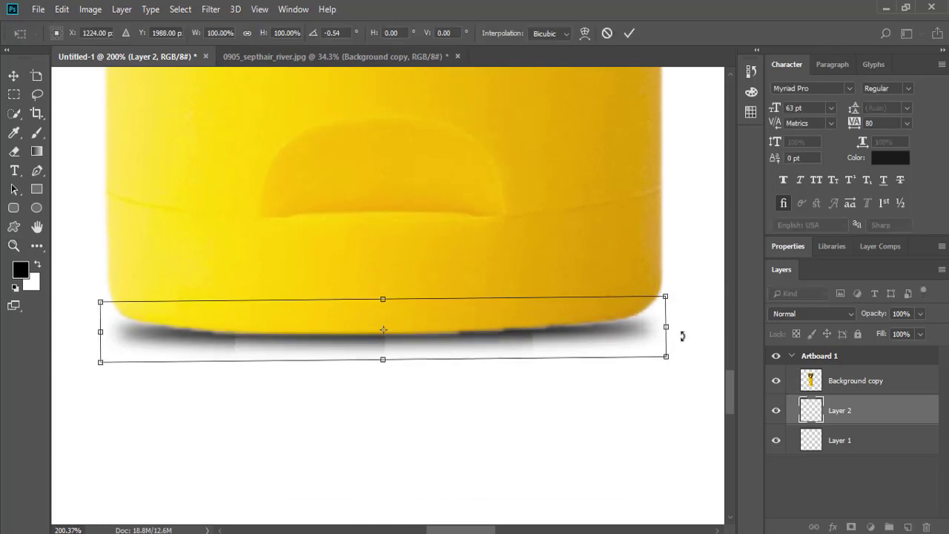
left_click_drag(385, 362, 386, 370)
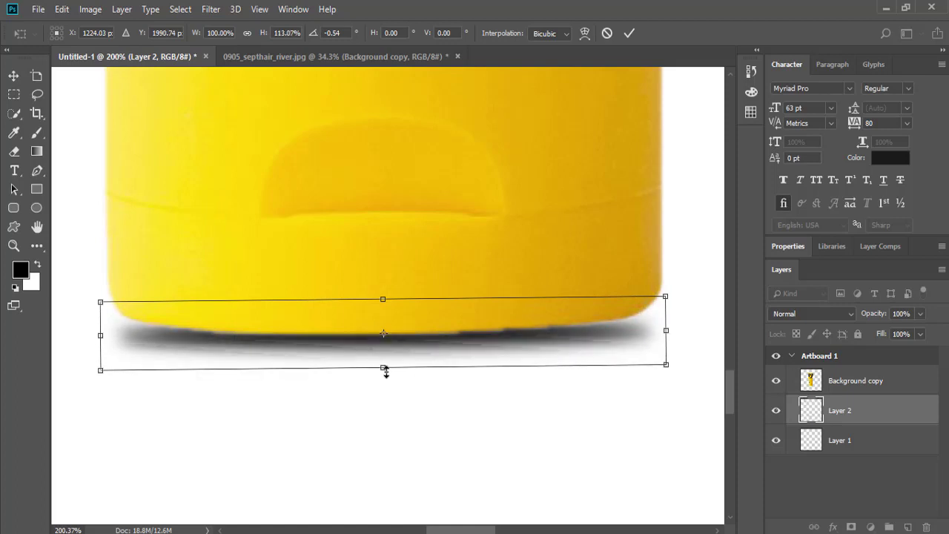
key("Up")
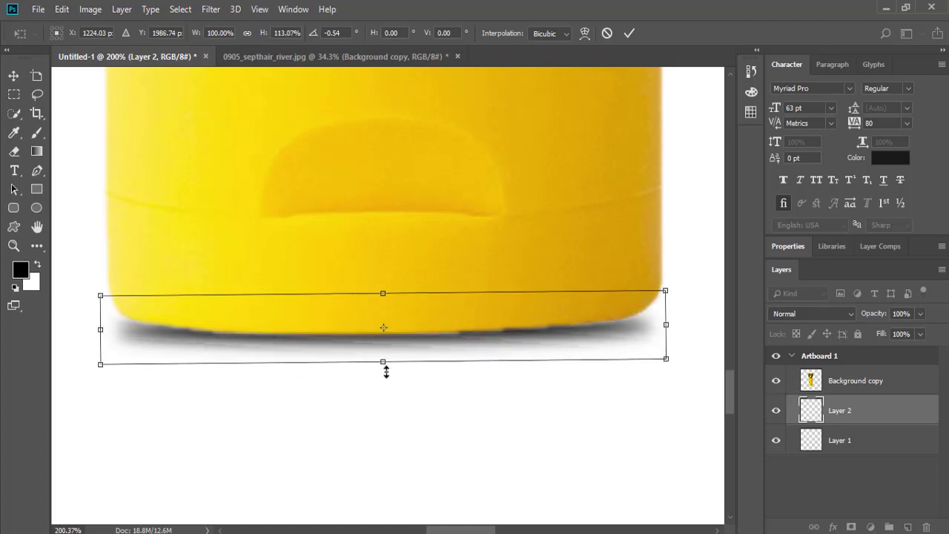
key("Return")
key("z")
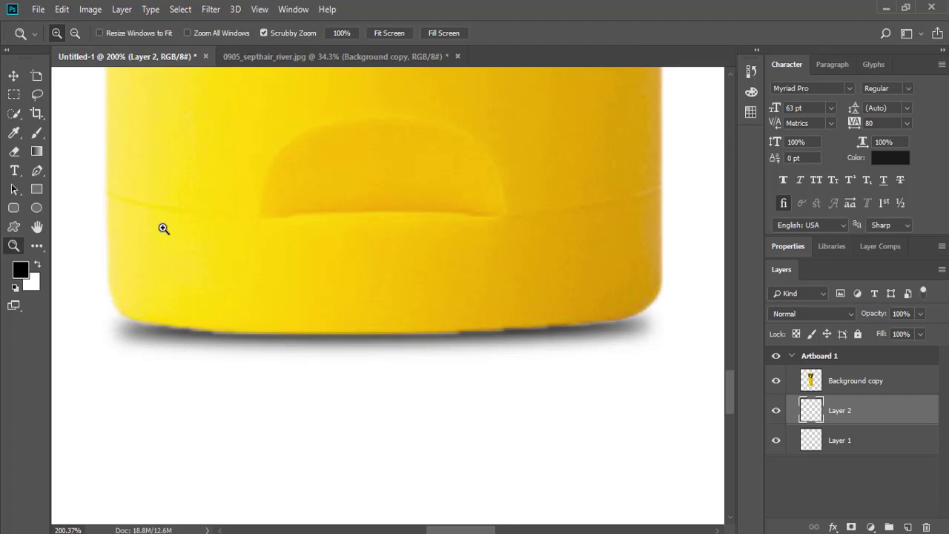
- Erase the light fringe along the tube's bottom edge on the Background copy layer
left_click_drag(645, 363, 673, 407)
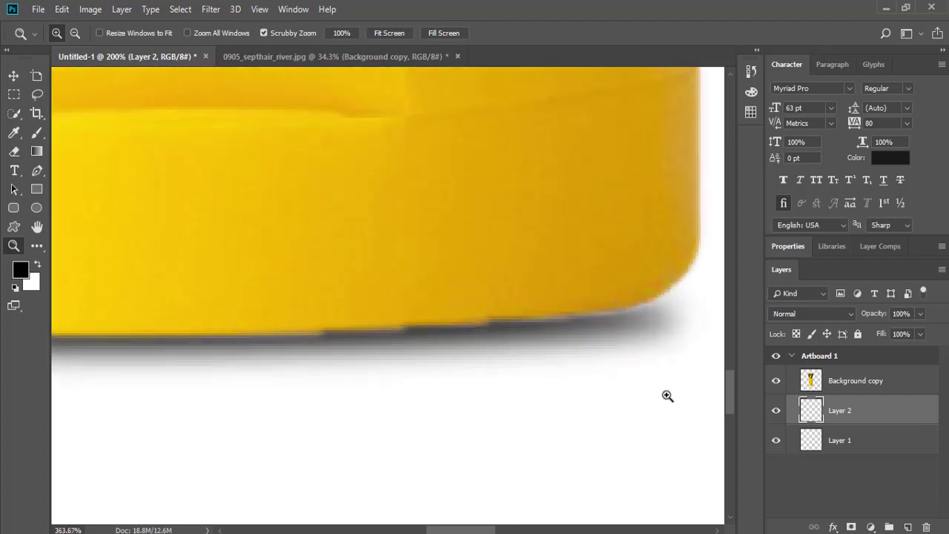
left_click(824, 383)
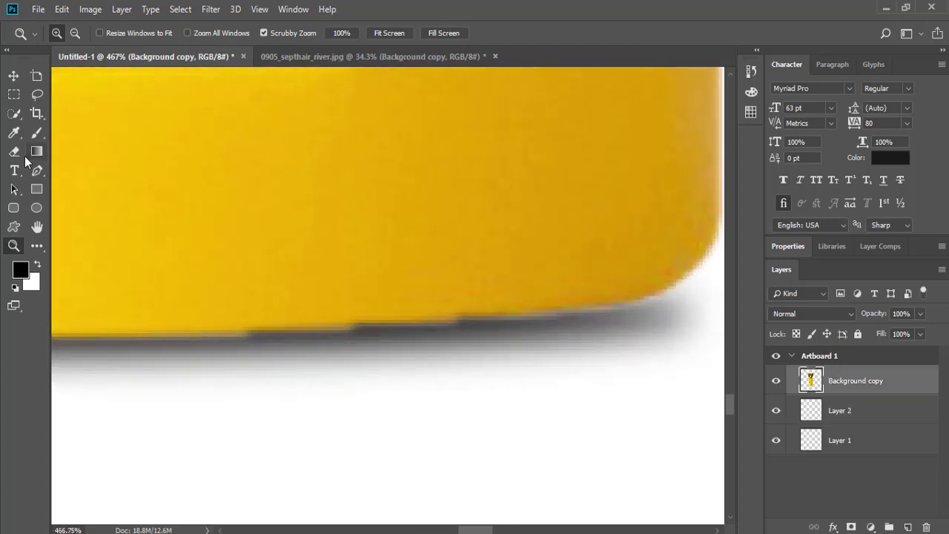
key("e")
left_click_drag(602, 355, 550, 381)
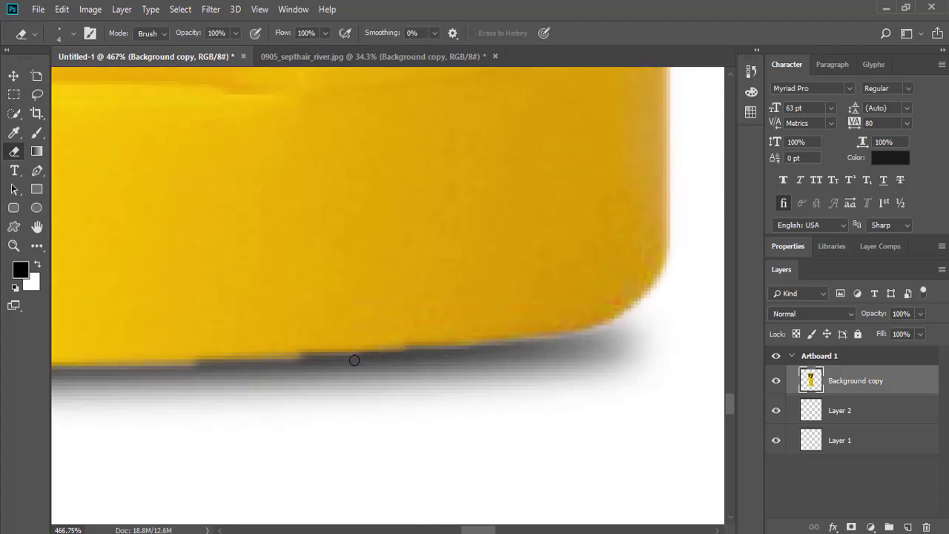
mouse_move(317, 363)
left_mouse_down()
mouse_move(554, 386)
mouse_move(590, 366)
left_mouse_up()
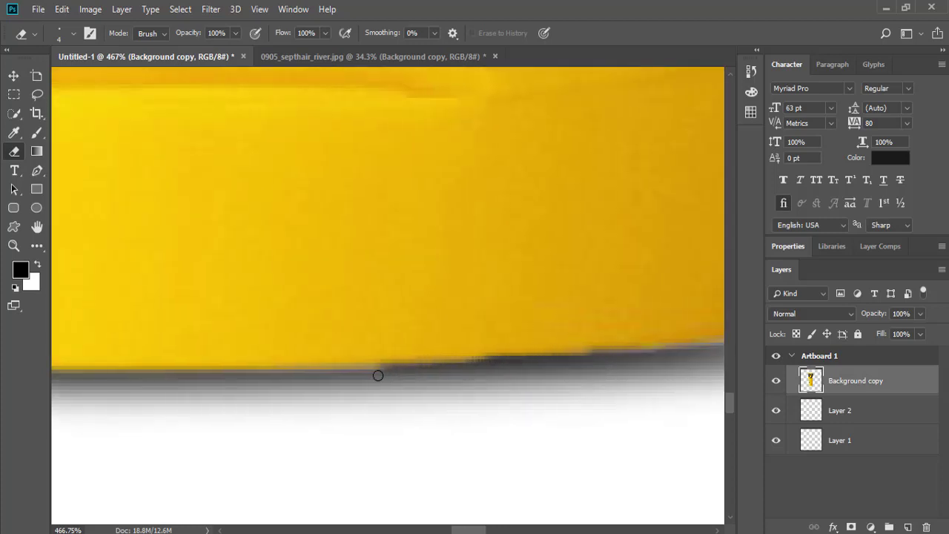
left_click_drag(363, 410, 604, 402)
mouse_move(668, 367)
left_mouse_down()
mouse_move(387, 389)
mouse_move(585, 420)
mouse_move(524, 421)
mouse_move(561, 430)
left_mouse_up()
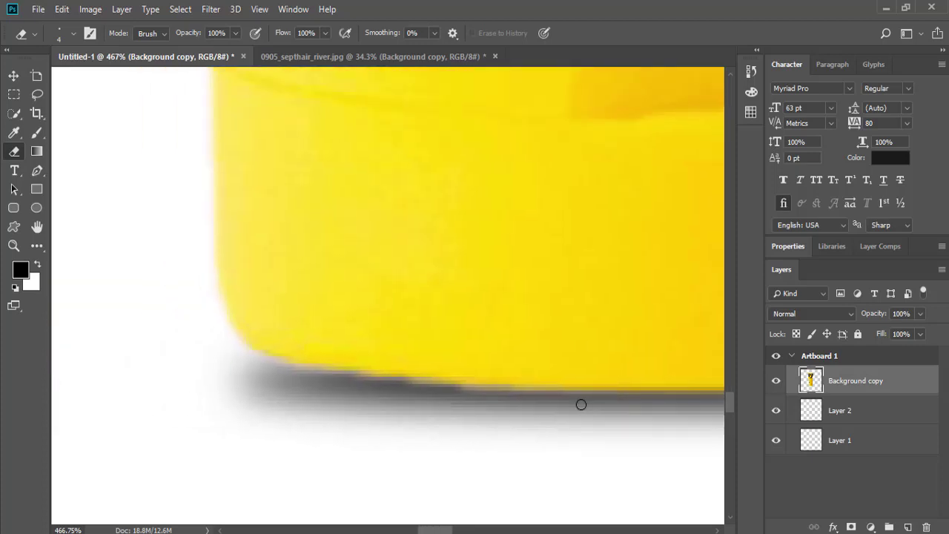
left_click_drag(530, 401, 377, 388)
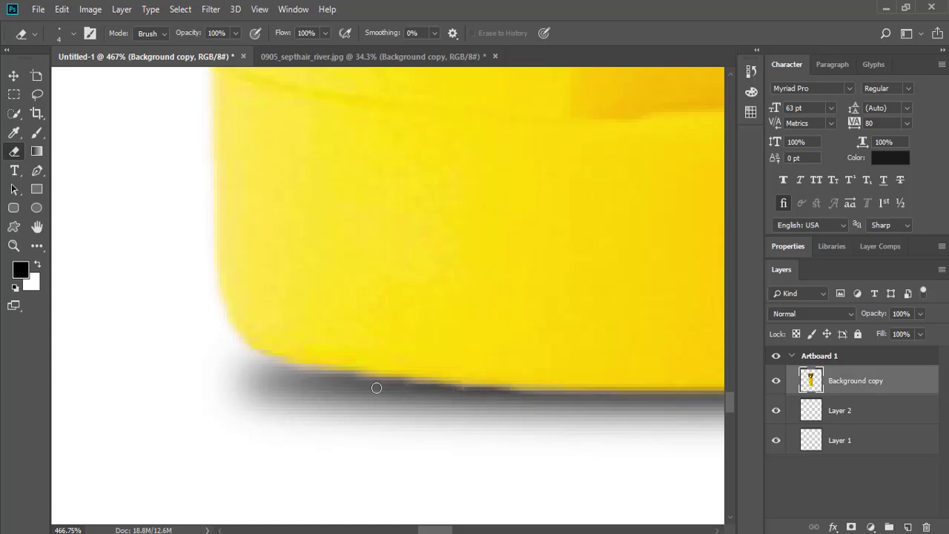
left_click_drag(389, 421, 507, 454)
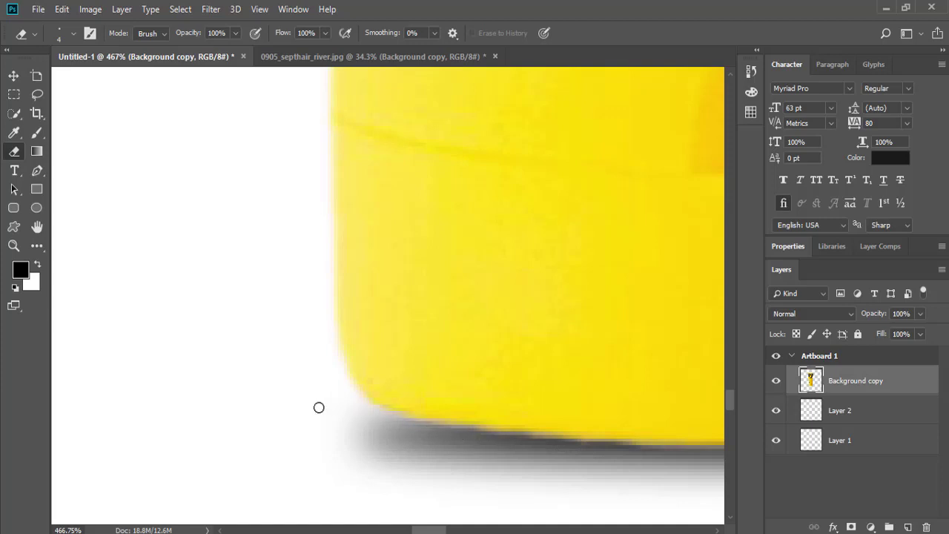
key("ctrl+0")
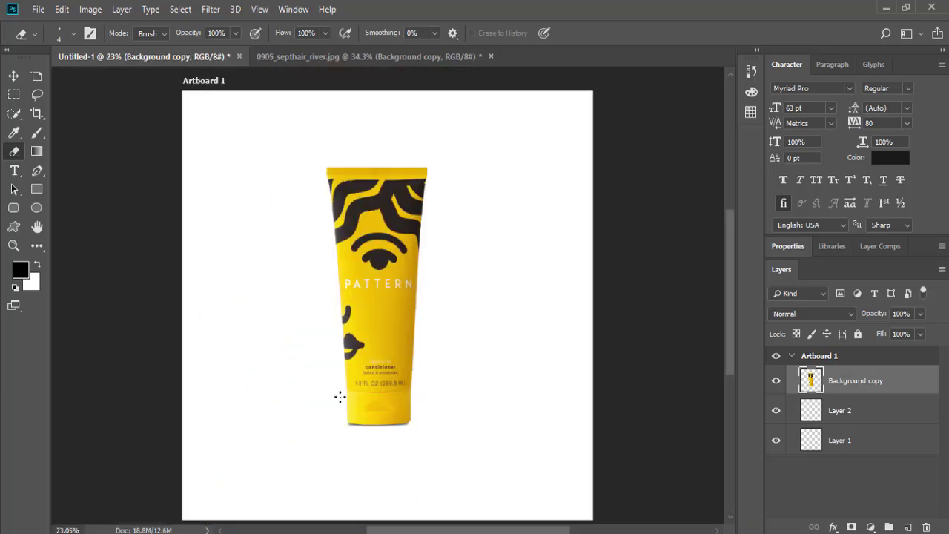
- Toggle Artboard 1 and Layer 2 visibility to compare the tube with and without its shadow
left_click(13, 75)
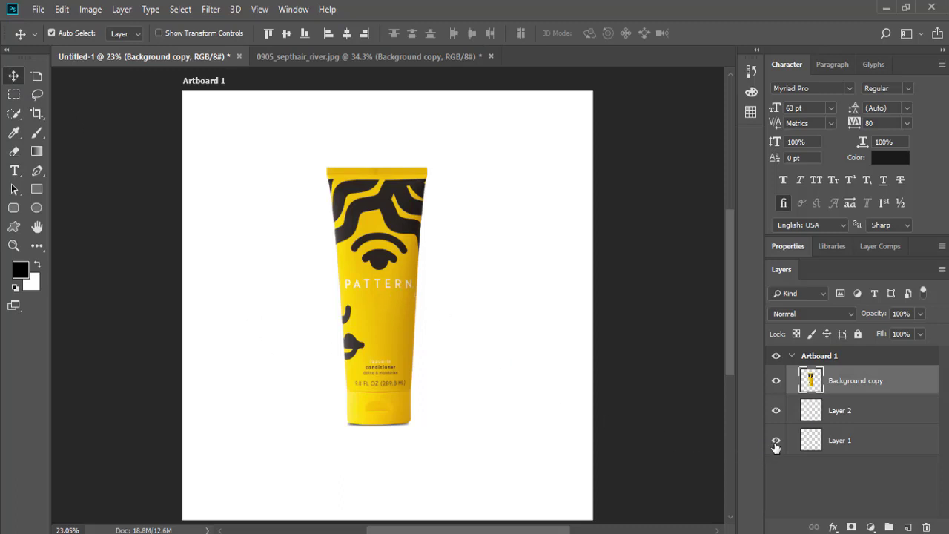
left_click(791, 358)
left_click(777, 358)
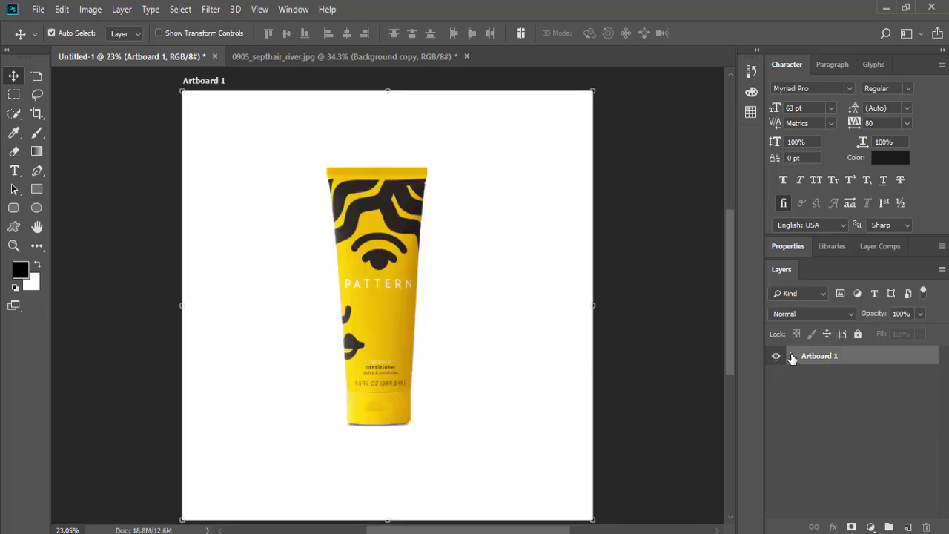
left_click(777, 357)
left_click(777, 358)
left_click(791, 357)
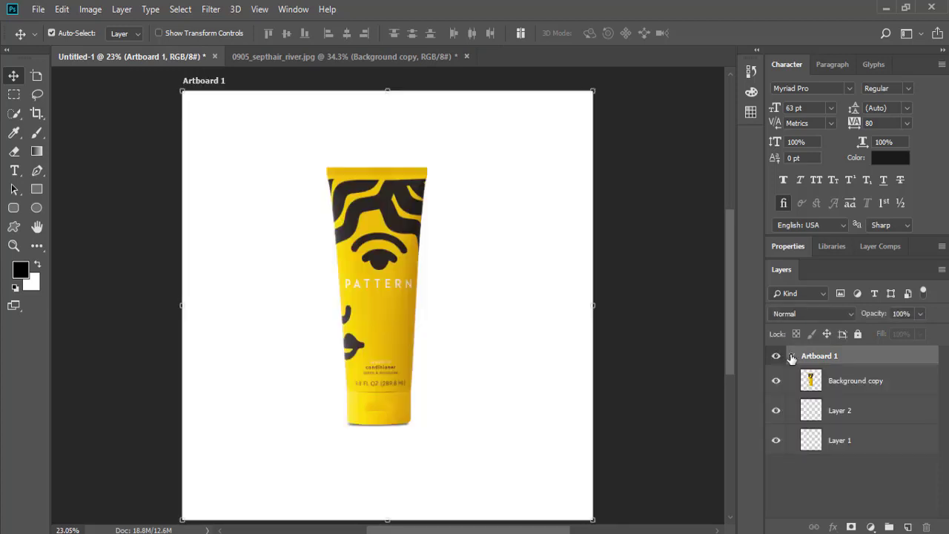
left_click(776, 412)
left_click(776, 412)
- Fill Layer 1 with solid white
left_click(811, 445)
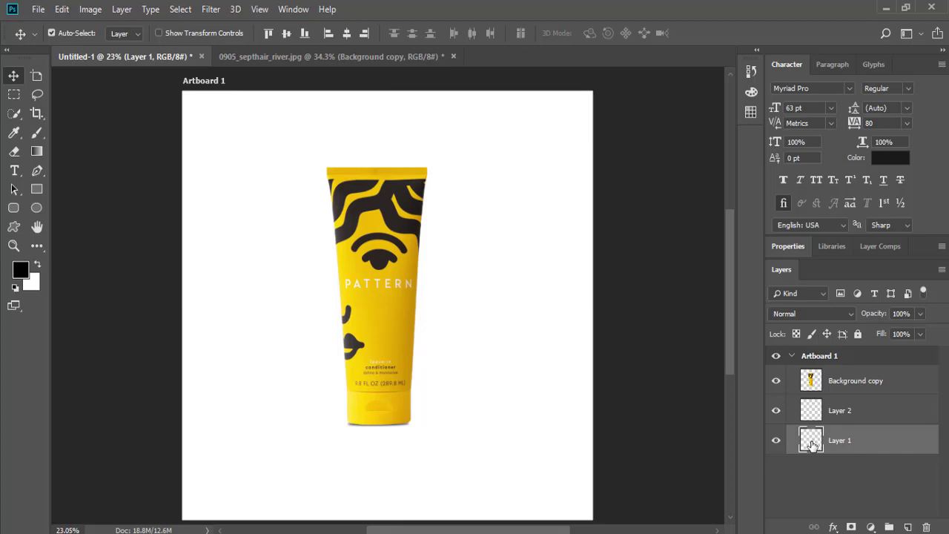
key("alt+BackSpace")
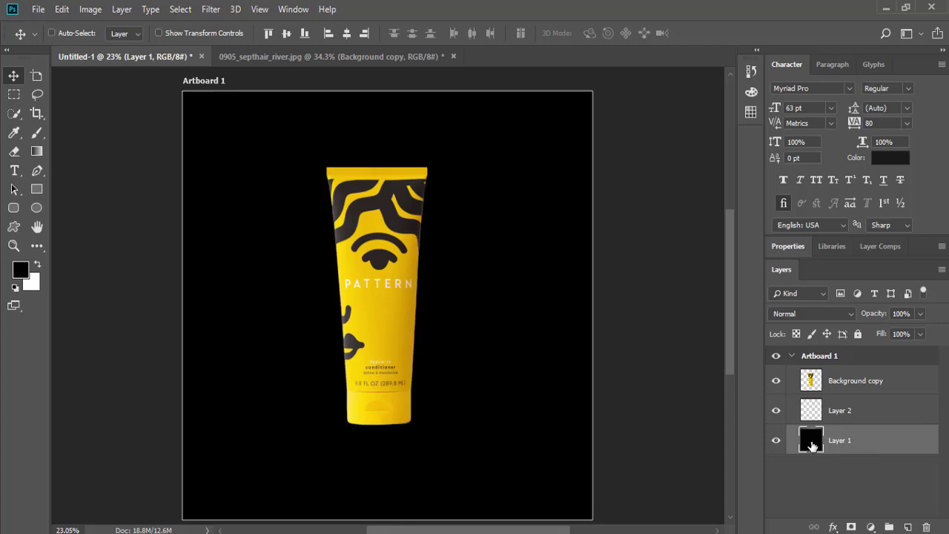
key("ctrl+BackSpace")
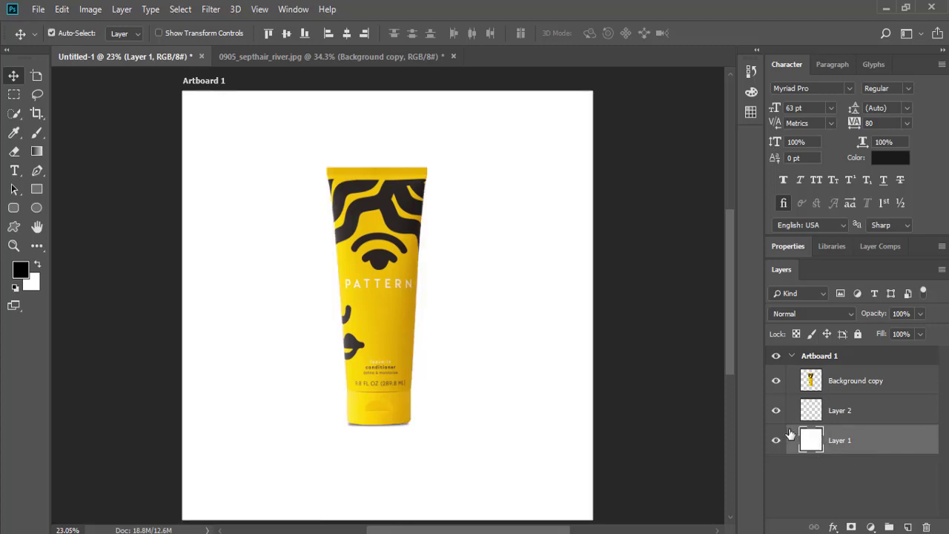
left_click(35, 151)
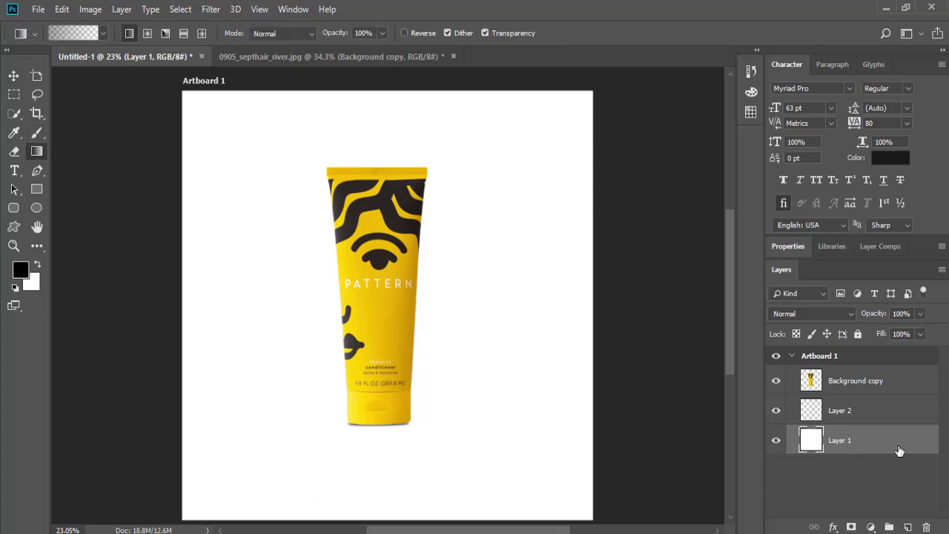
- Add a Gradient Overlay to Layer 1 and set its left stop to bright yellow fed000
double_click(925, 447)
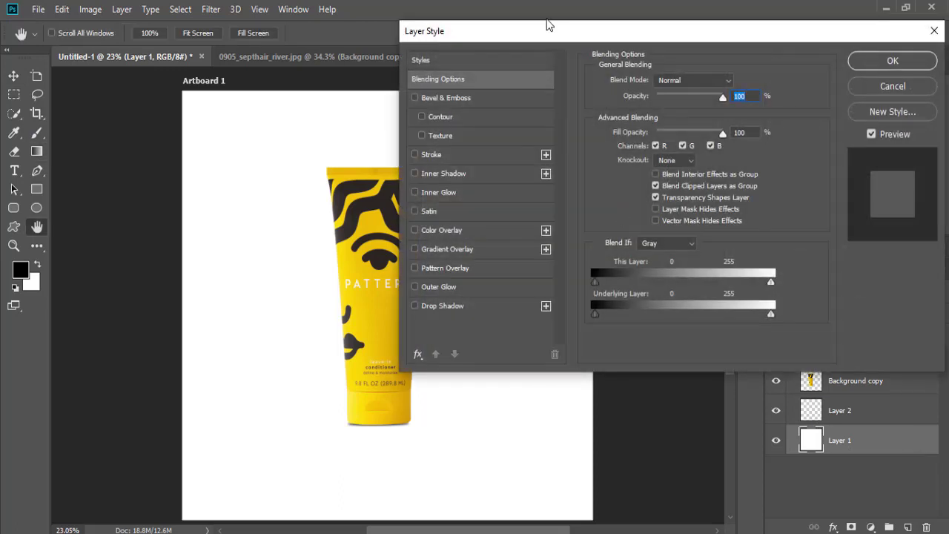
left_click_drag(546, 25, 631, 57)
left_click(544, 281)
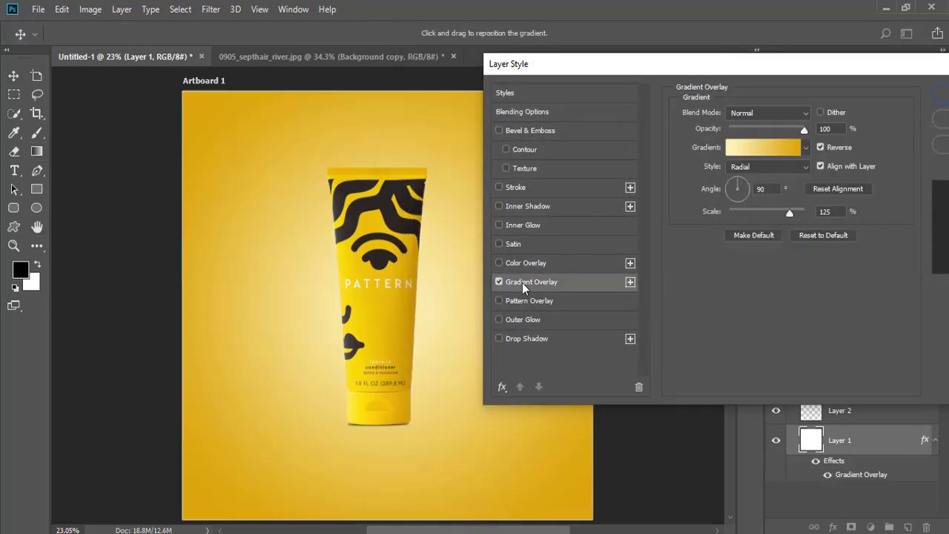
left_click(747, 152)
left_click(644, 346)
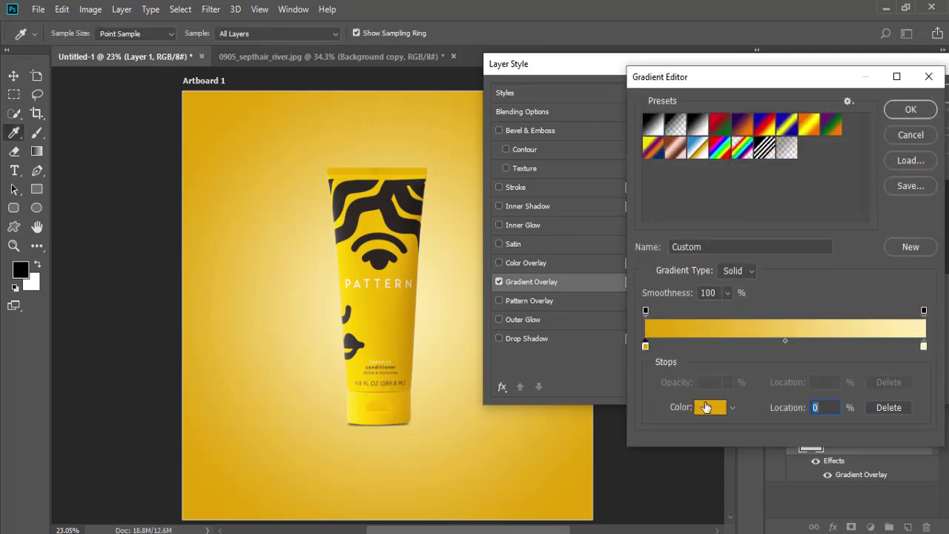
left_click(710, 407)
left_click(407, 319)
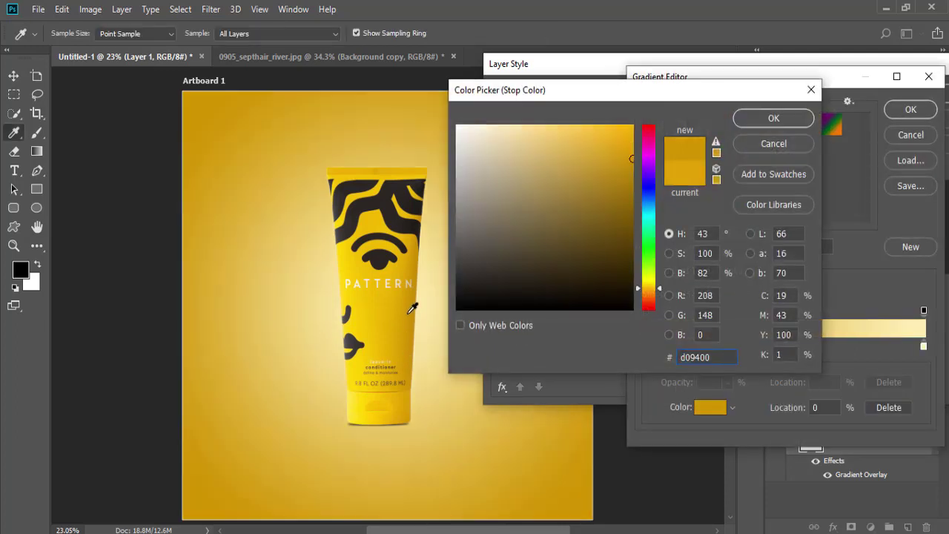
left_click(412, 308)
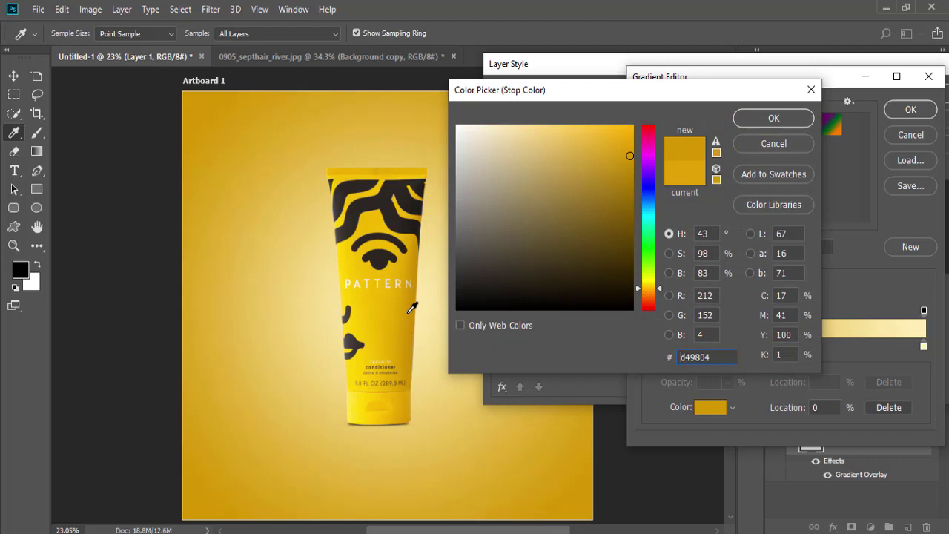
left_click(346, 255)
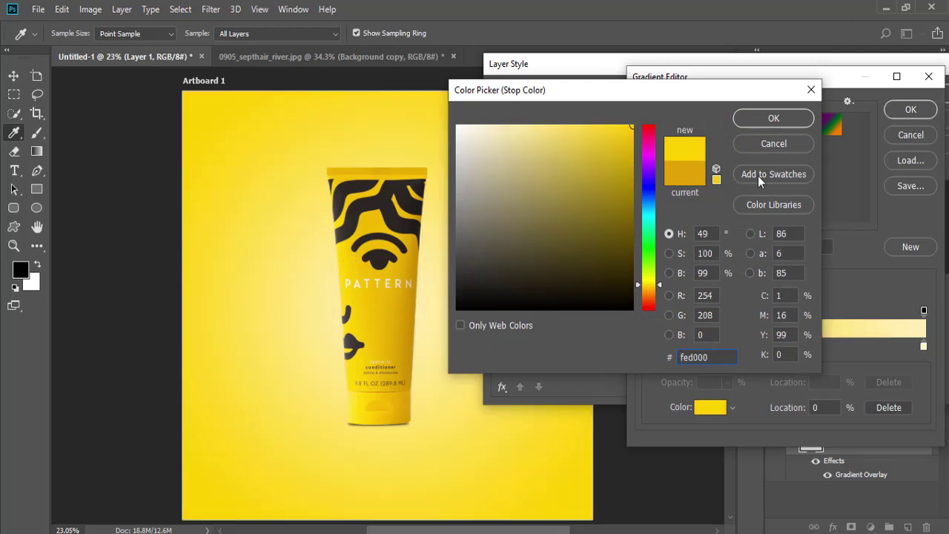
left_click(778, 118)
- Set the right stop to pale cream #fff6d2, move the midpoint to 33, and confirm the gradient
left_click(924, 346)
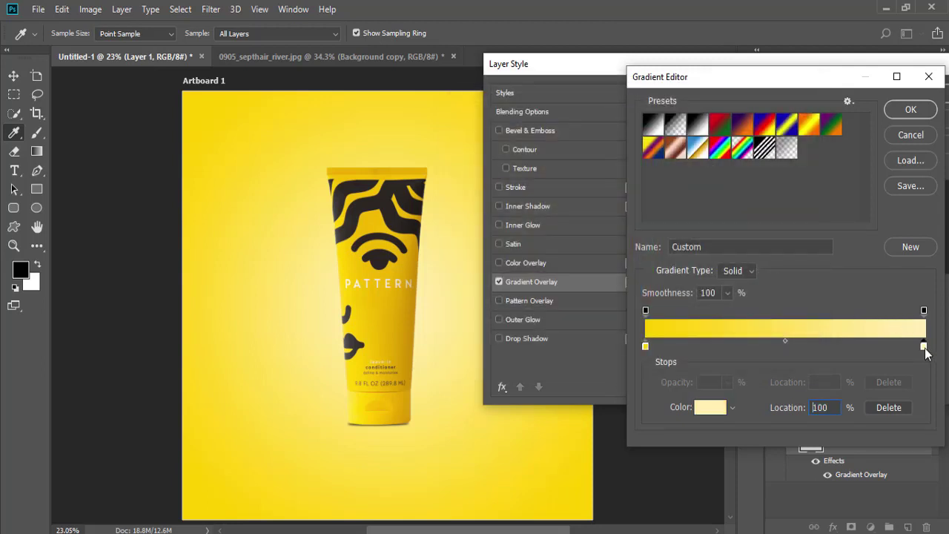
left_click(710, 407)
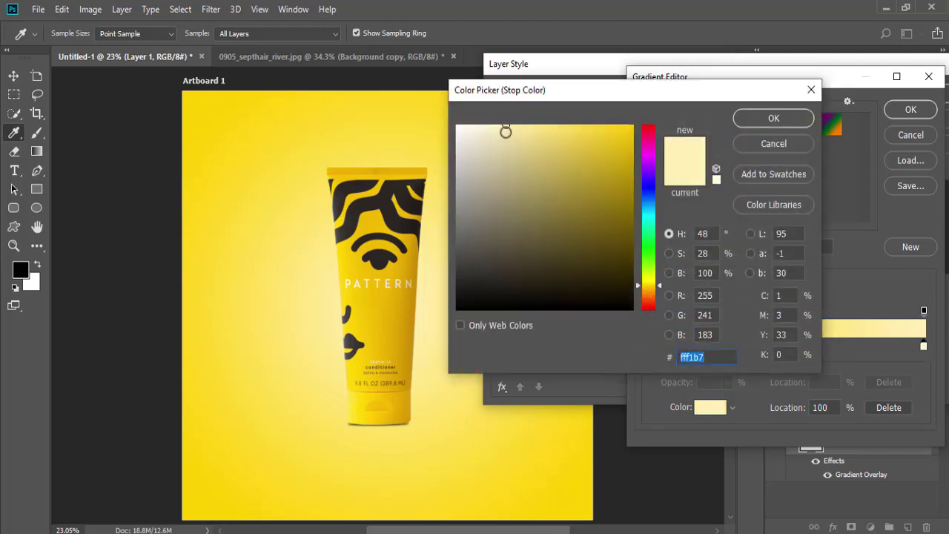
left_click(494, 121)
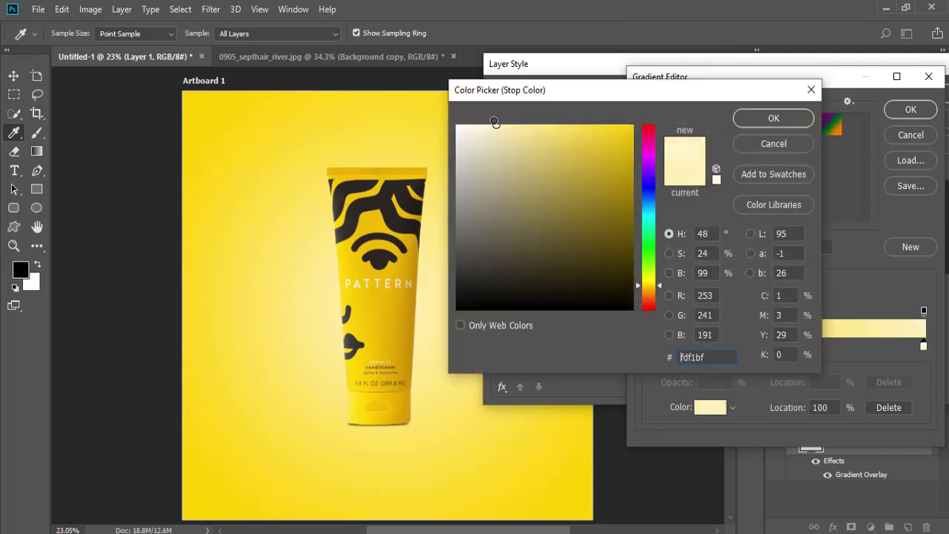
left_click(771, 119)
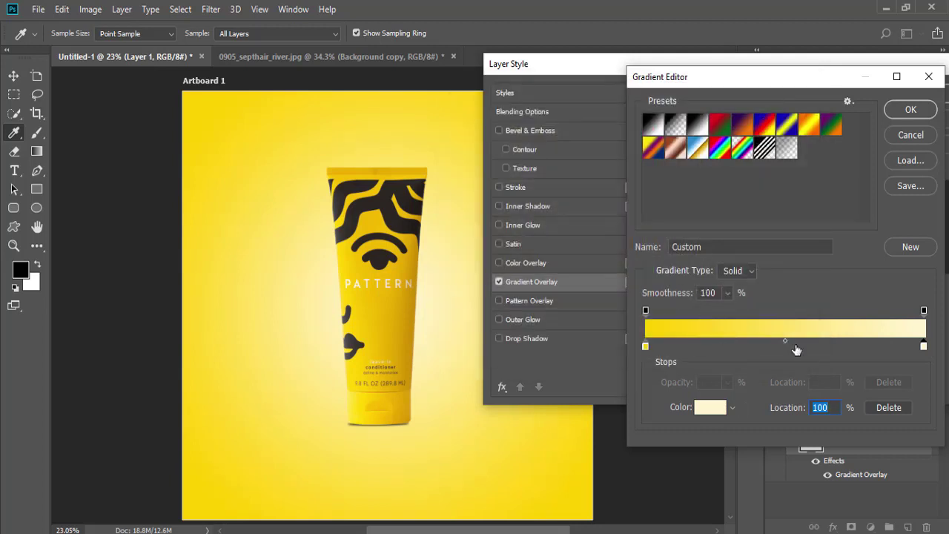
left_click_drag(785, 341, 739, 342)
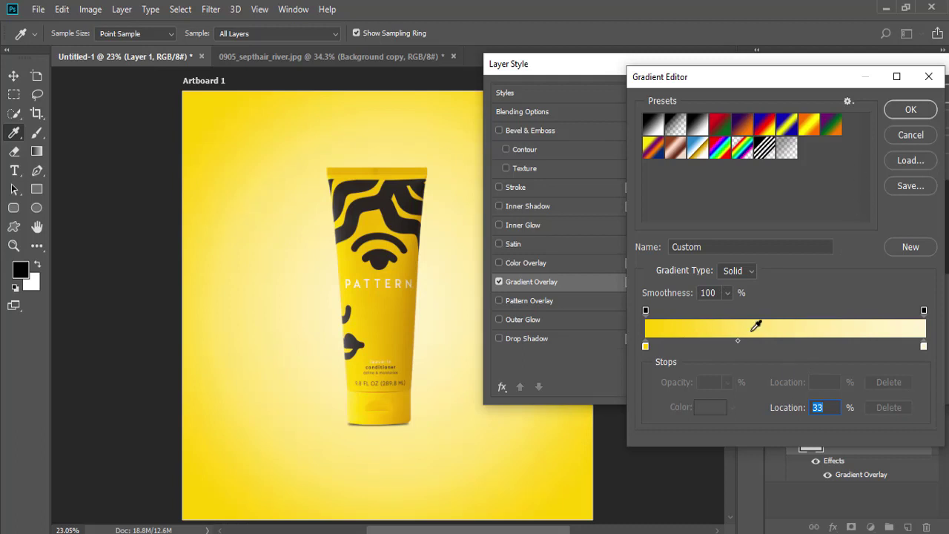
left_click(910, 110)
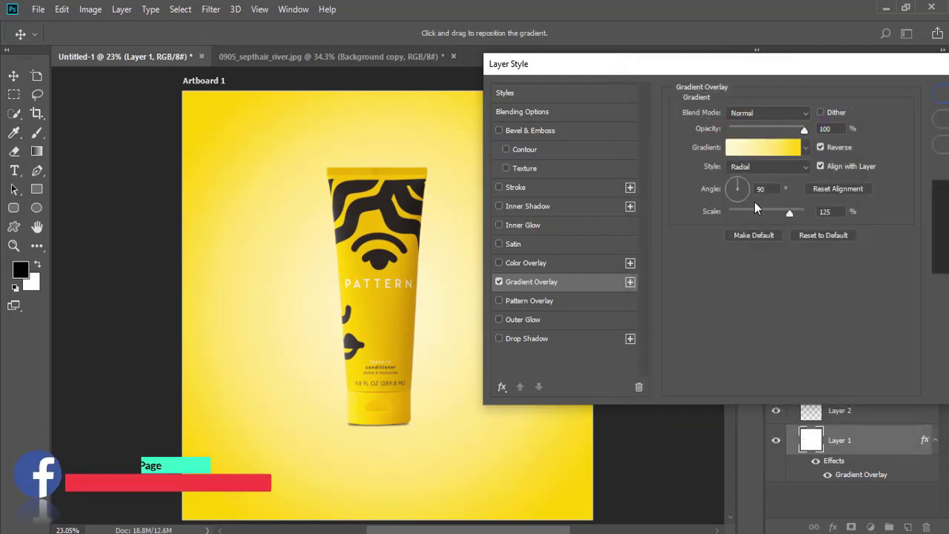
- Scale the radial gradient overlay to 137% and apply the layer style
mouse_move(789, 213)
left_mouse_down()
mouse_move(752, 212)
mouse_move(862, 231)
left_mouse_up()
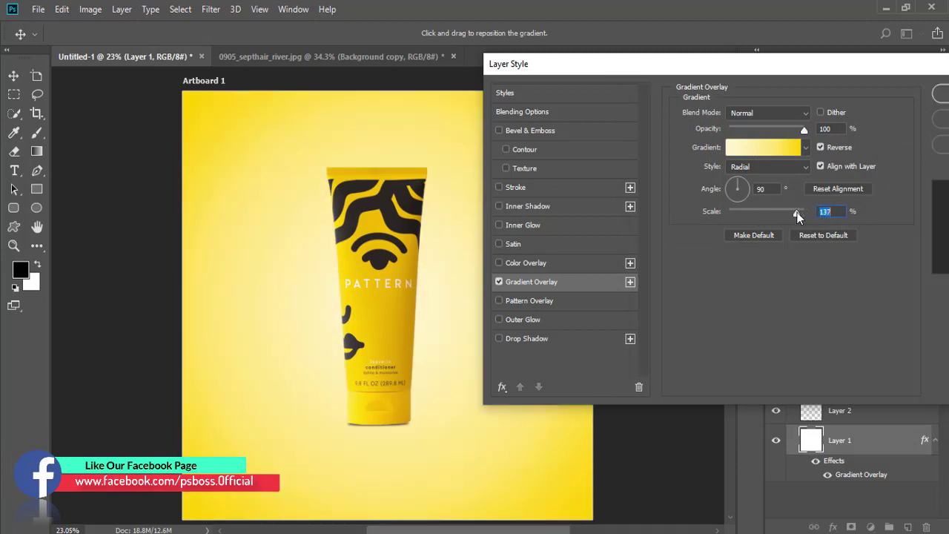
left_click_drag(804, 215, 794, 222)
left_click_drag(785, 218, 797, 217)
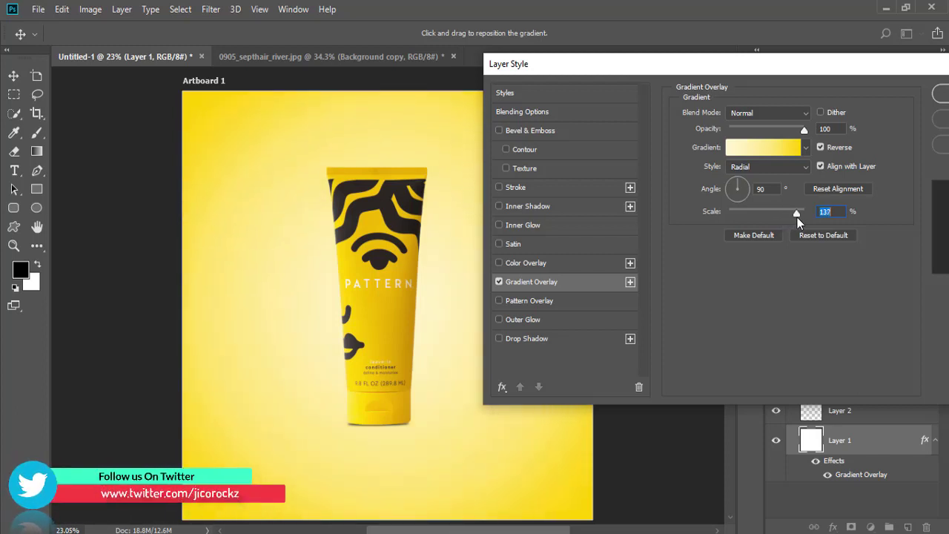
left_click_drag(896, 65, 756, 75)
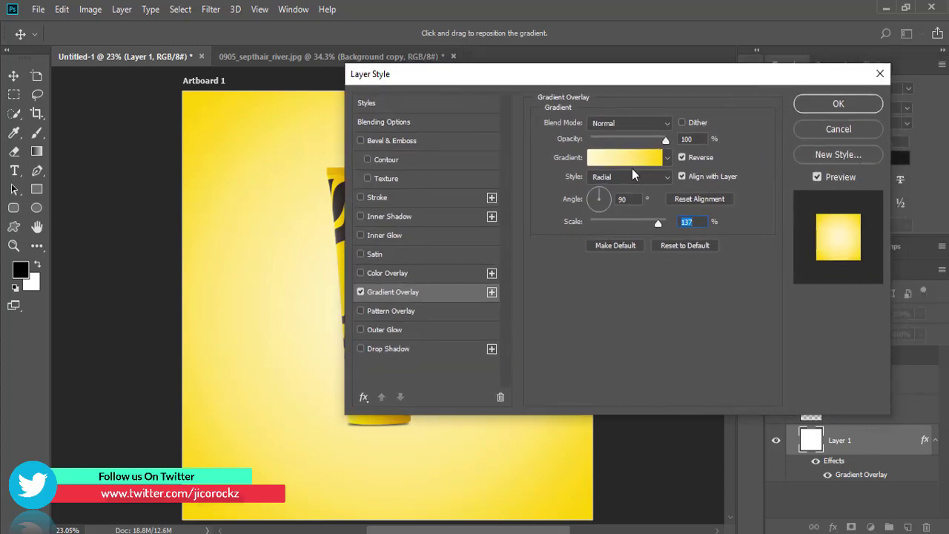
left_click(841, 100)
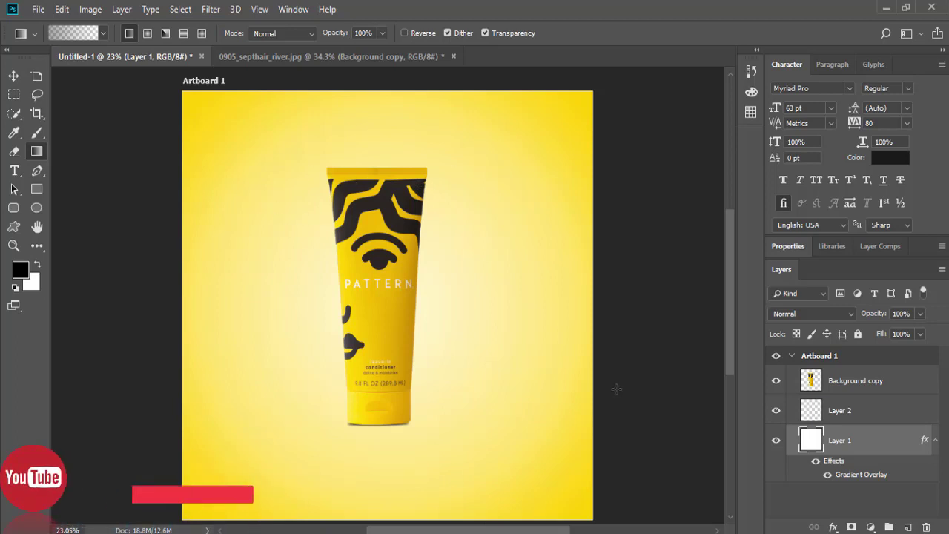
key("alt+]")
key("alt+]")
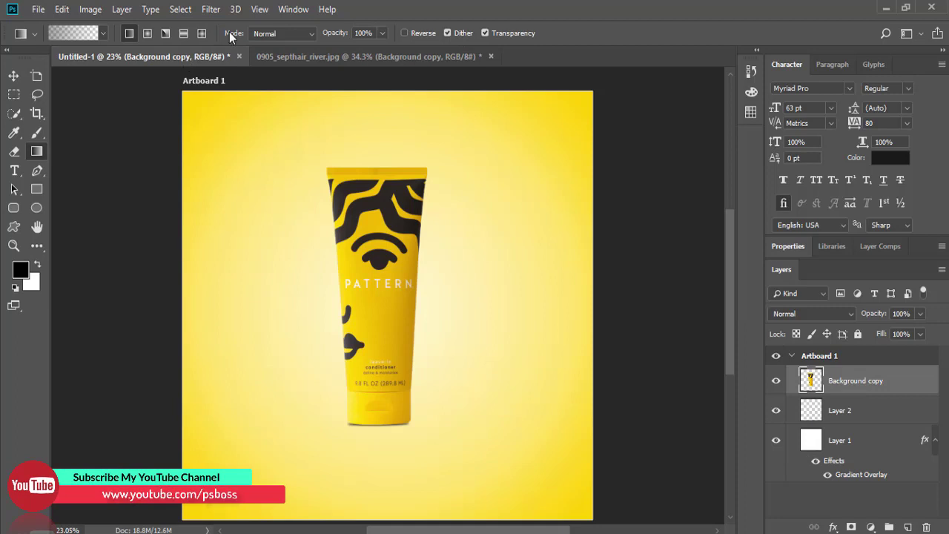
- Apply Brightness/Contrast to the tube layer with brightness 9 and contrast 21
left_click(89, 9)
left_click(252, 48)
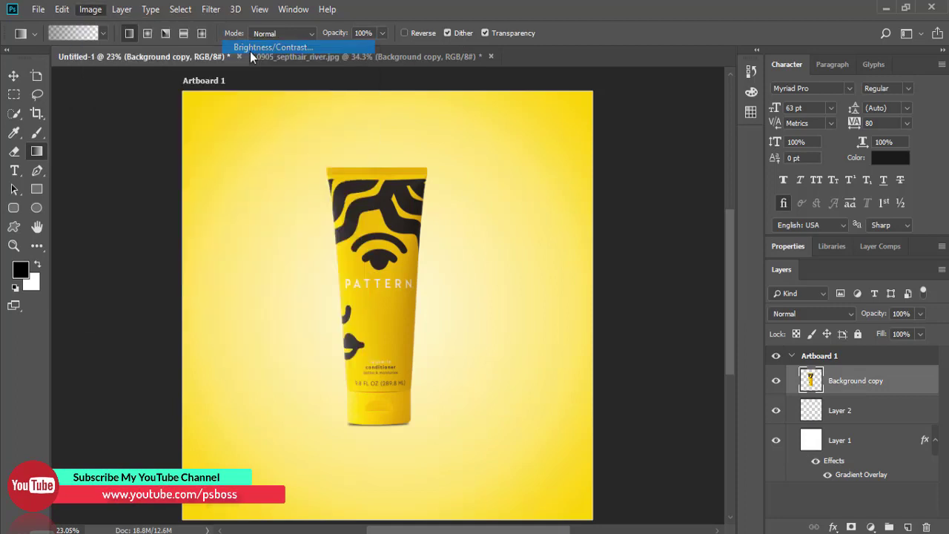
mouse_move(578, 233)
left_mouse_down()
mouse_move(599, 230)
mouse_move(554, 230)
mouse_move(590, 231)
left_mouse_up()
left_click_drag(576, 195, 582, 193)
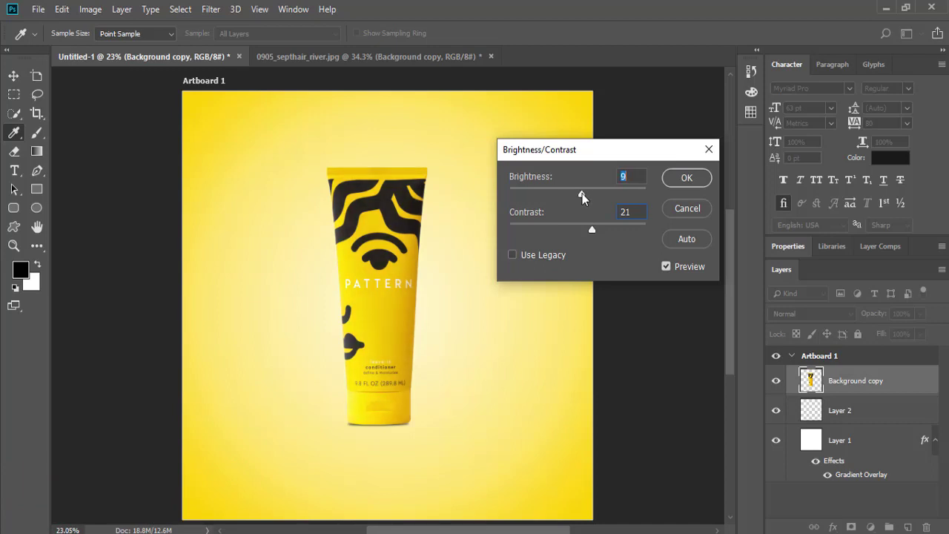
left_click(683, 177)
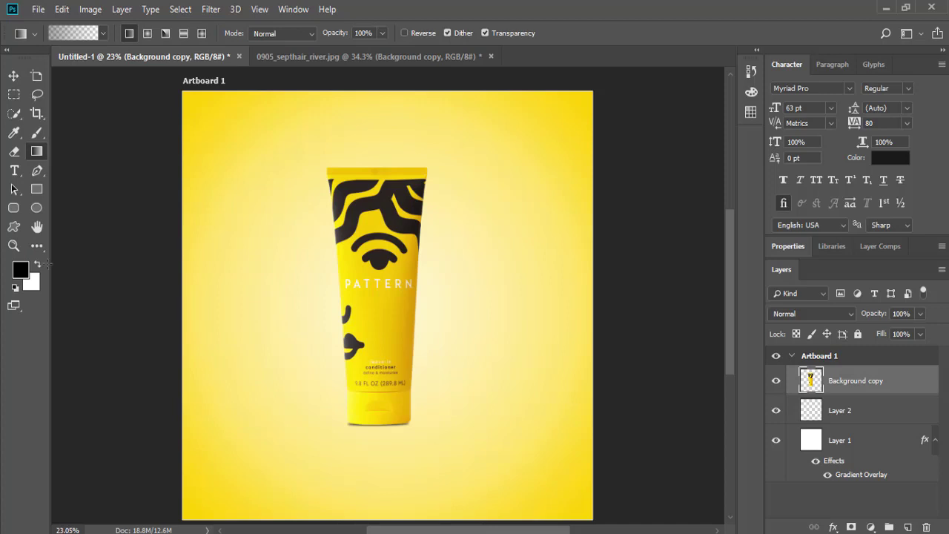
- Duplicate the Background copy tube layer and select the copy
left_click(16, 242)
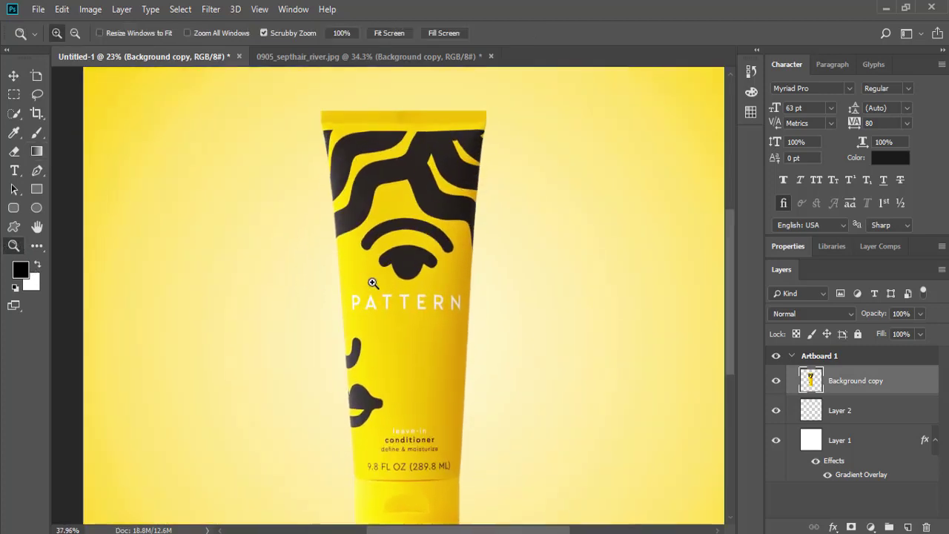
left_click_drag(340, 257, 423, 244)
left_click_drag(449, 336, 374, 314)
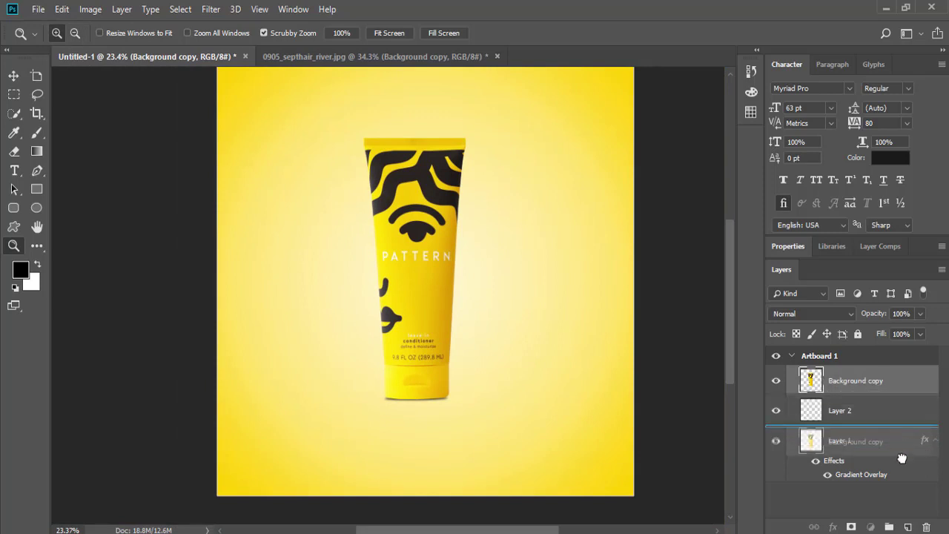
left_click_drag(882, 383, 907, 527)
left_click(848, 412)
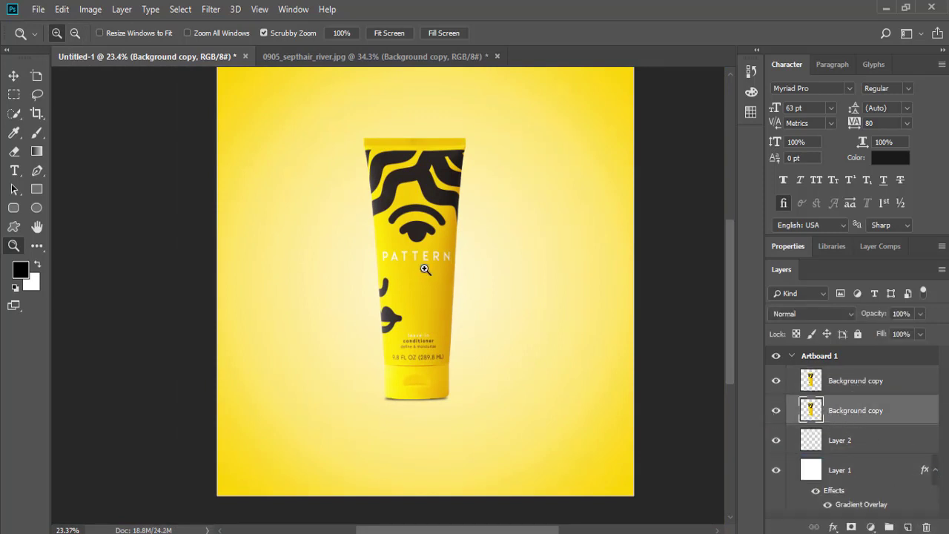
- Rotate the tube copy 180° and move it below the original tube's base
key("ctrl+t")
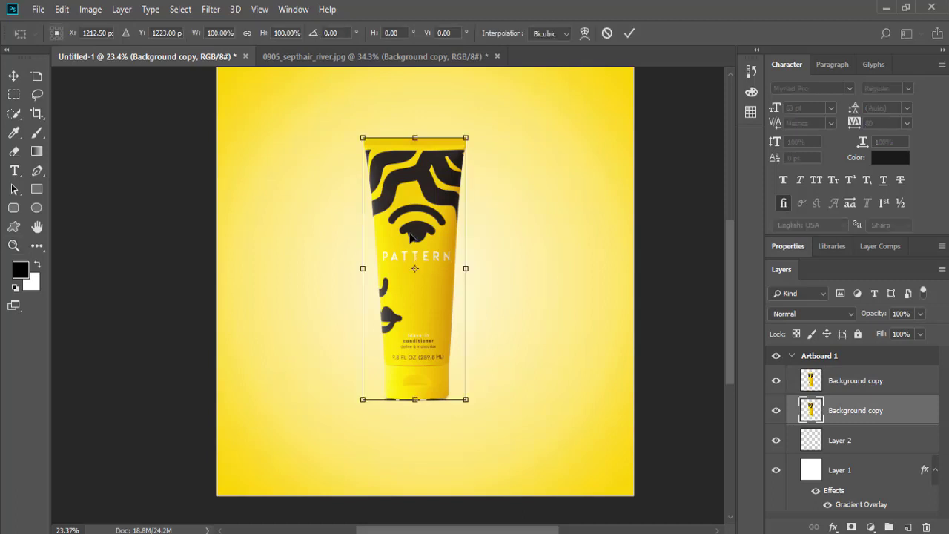
right_click(410, 235)
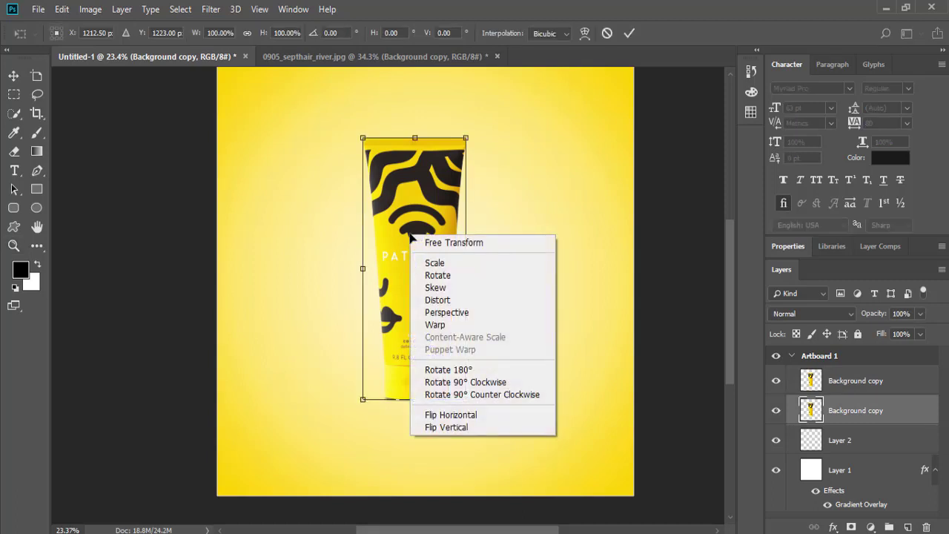
left_click(441, 367)
key("shift+Down")
key("shift+Down")
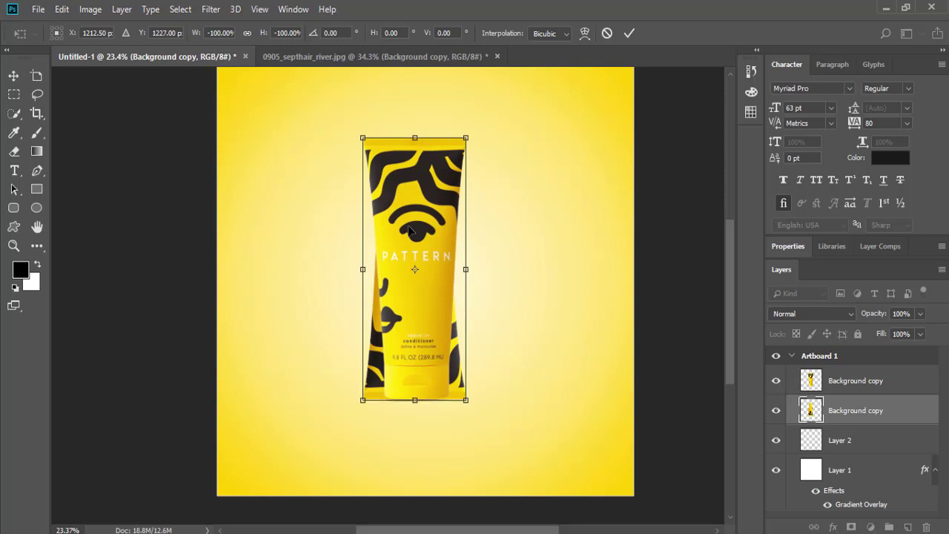
key("shift+Down")
key("shift+Down")
key("shift+Down")
key("shift+Down")
key("shift+Down")
key("shift+Down")
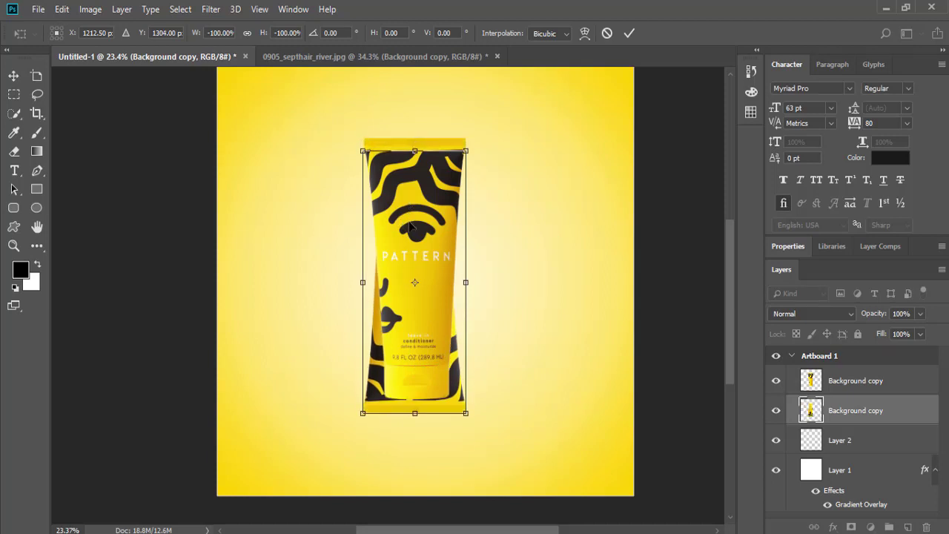
mouse_move(410, 205)
left_mouse_down()
mouse_move(412, 460)
mouse_move(412, 446)
left_mouse_up()
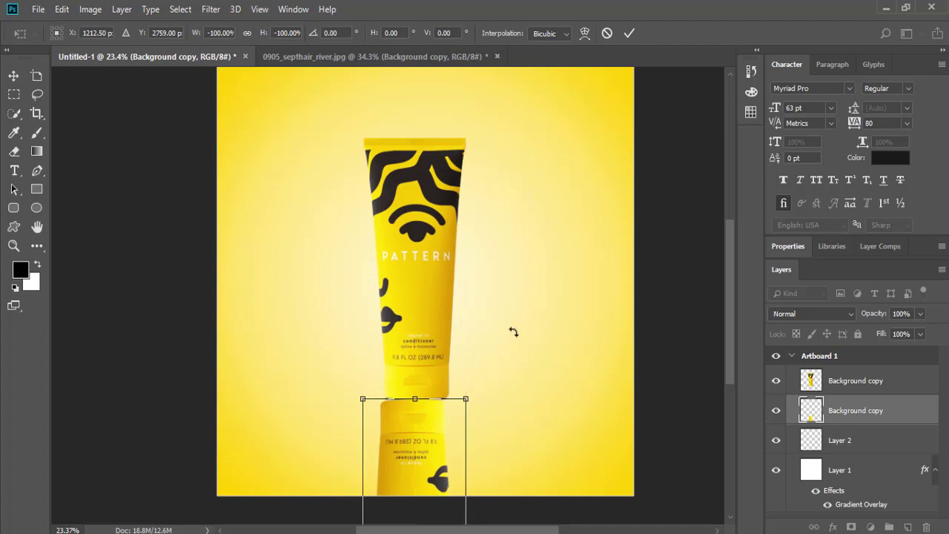
- Flip the reflection horizontally, commit the transform, and place its layer below Layer 2
right_click(434, 455)
left_click(474, 428)
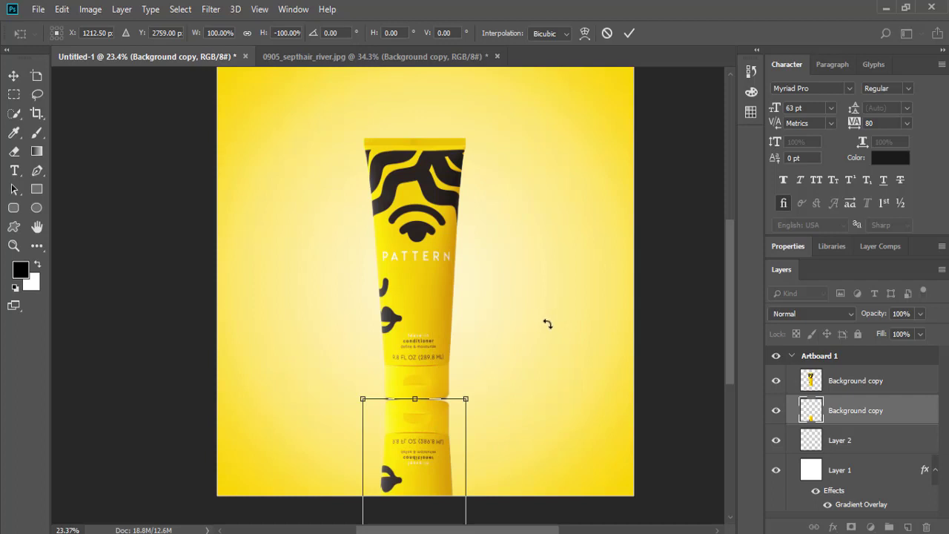
key("Down")
key("Return")
key("z")
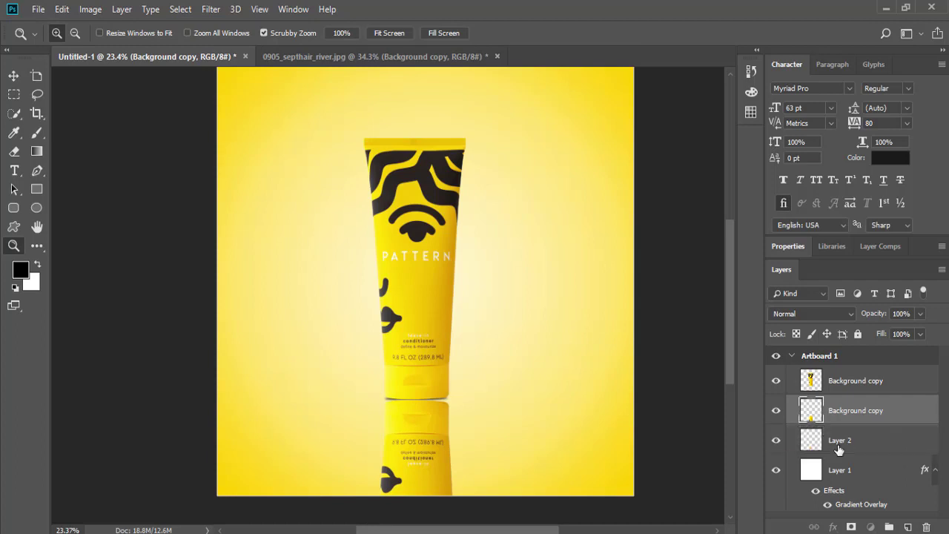
left_click_drag(867, 425, 864, 453)
- Add a layer mask to the reflection layer and choose a transparent gradient
left_click(13, 75)
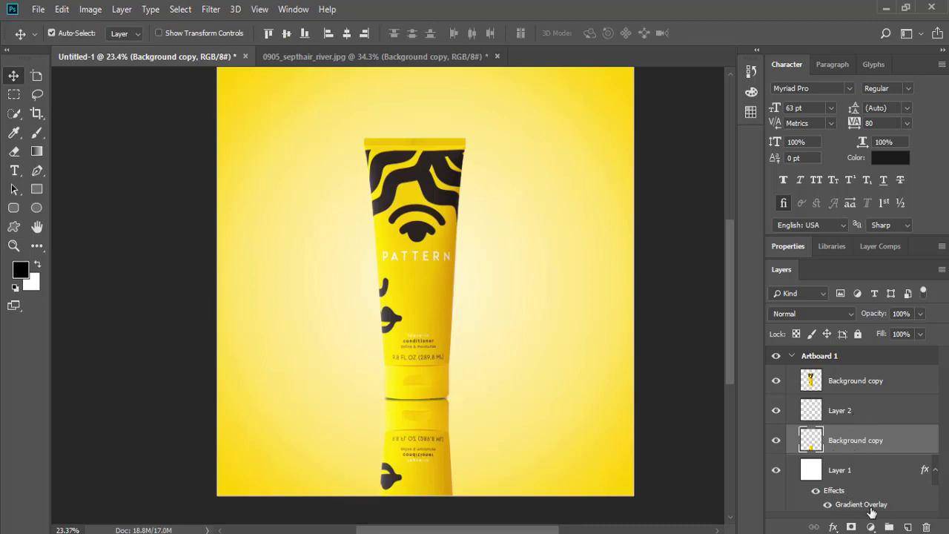
left_click(787, 443)
left_click(851, 527)
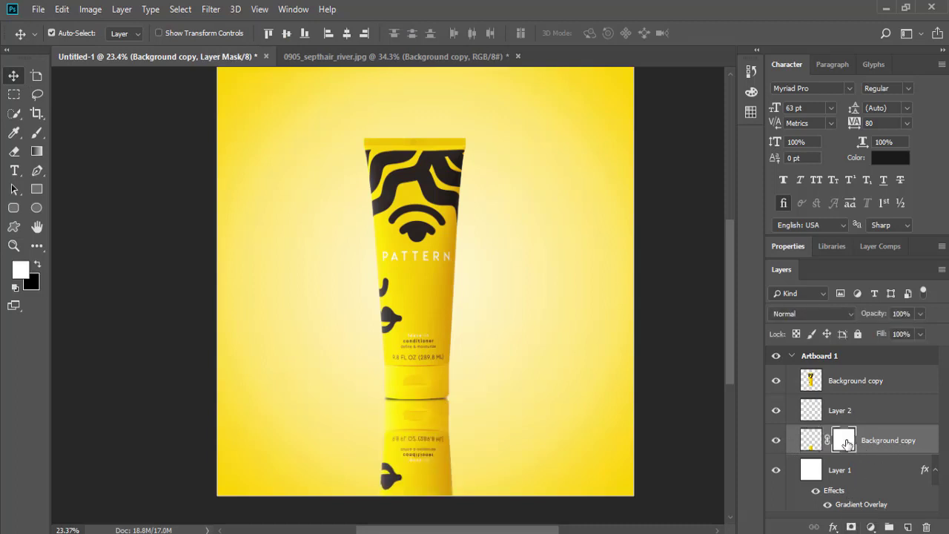
left_click(35, 151)
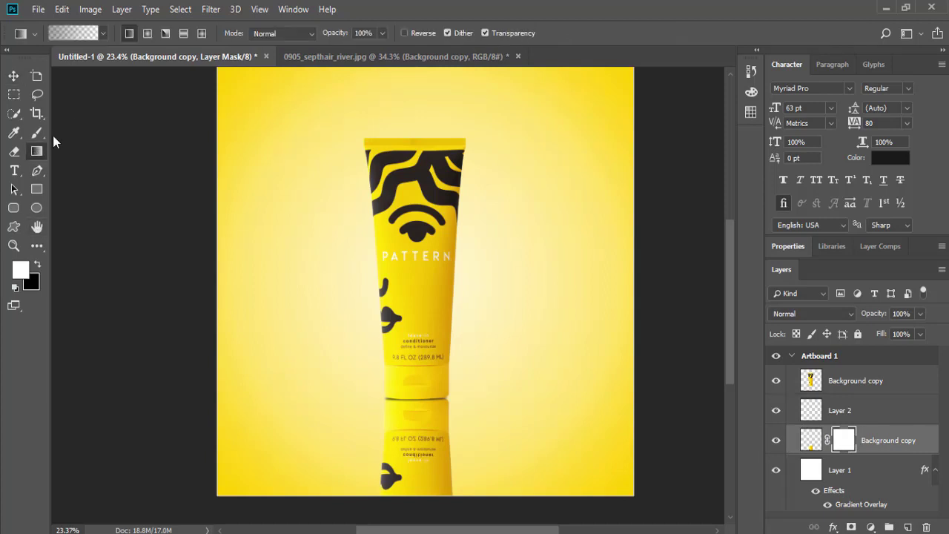
left_click(74, 36)
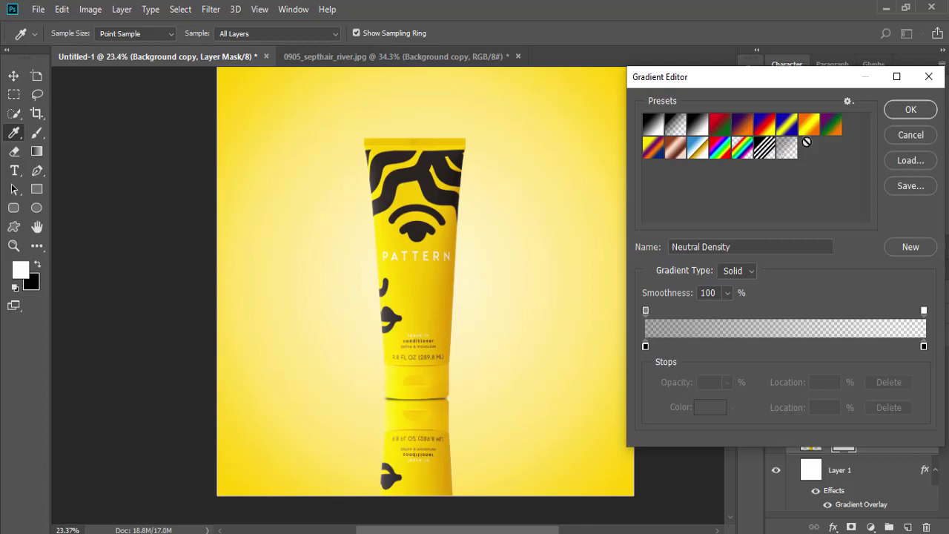
left_click(911, 110)
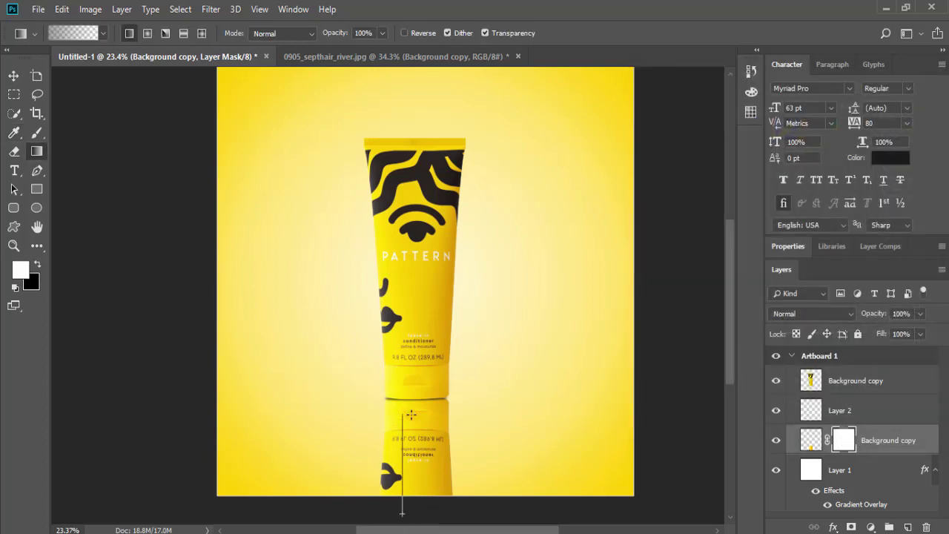
- Draw the mask gradient so the reflection fades toward the bottom, keeping opacity at 100%
mouse_move(408, 462)
left_mouse_down()
mouse_move(423, 504)
mouse_move(433, 498)
mouse_move(424, 510)
left_mouse_up()
mouse_move(418, 383)
left_mouse_down()
mouse_move(415, 504)
mouse_move(415, 400)
left_mouse_up()
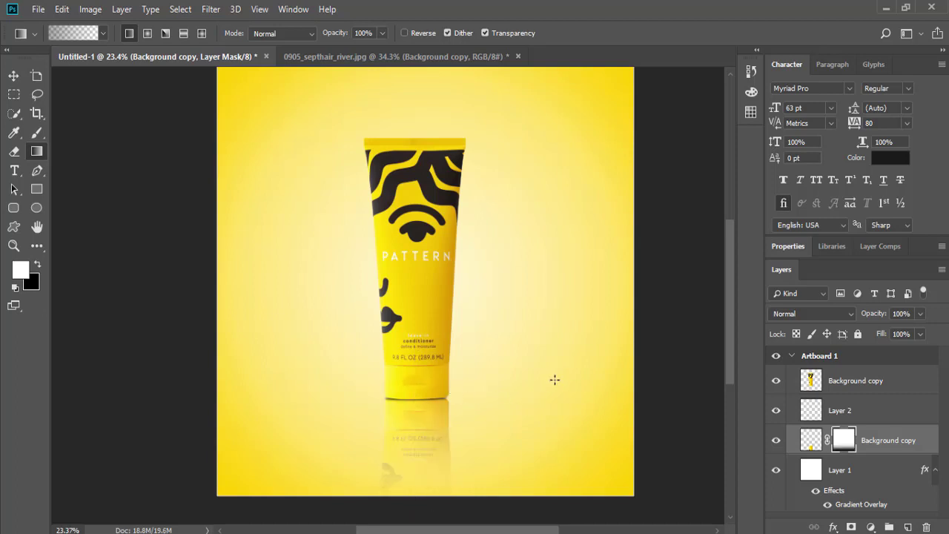
key("ctrl+0")
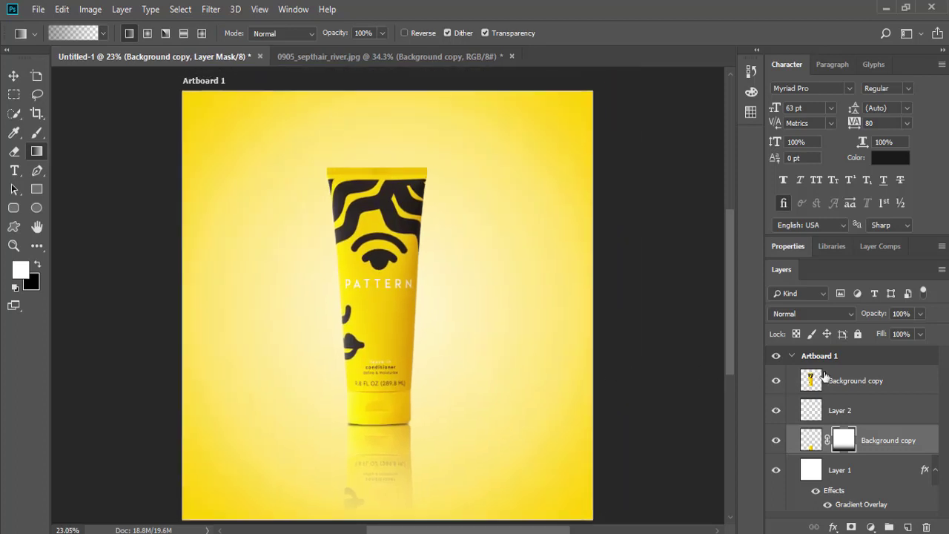
mouse_move(875, 315)
left_mouse_down()
mouse_move(859, 315)
mouse_move(875, 314)
left_mouse_up()
left_click_drag(875, 315, 924, 315)
- Redraw the reflection mask's gradient over a shorter span just below the tube's base
left_click(14, 245)
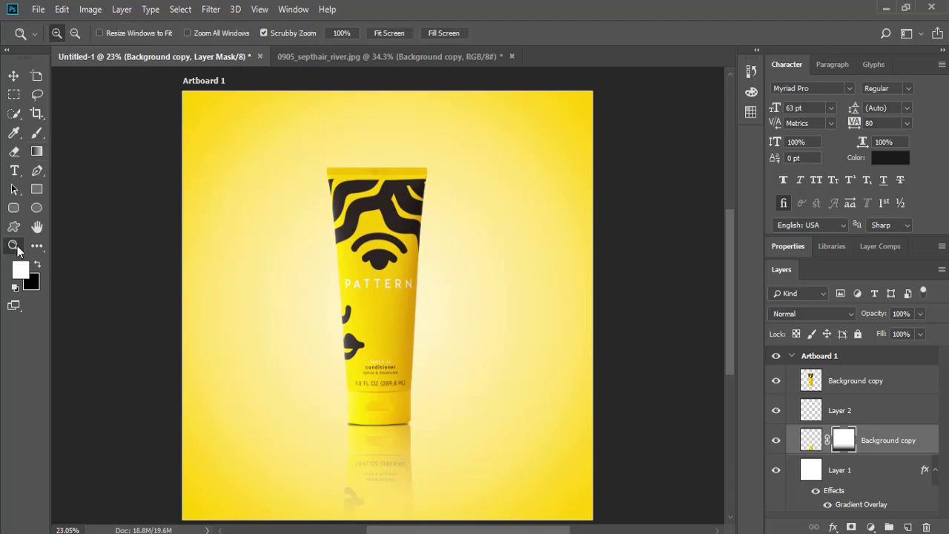
mouse_move(377, 431)
left_mouse_down()
mouse_move(473, 494)
mouse_move(484, 351)
left_mouse_up()
left_click(14, 75)
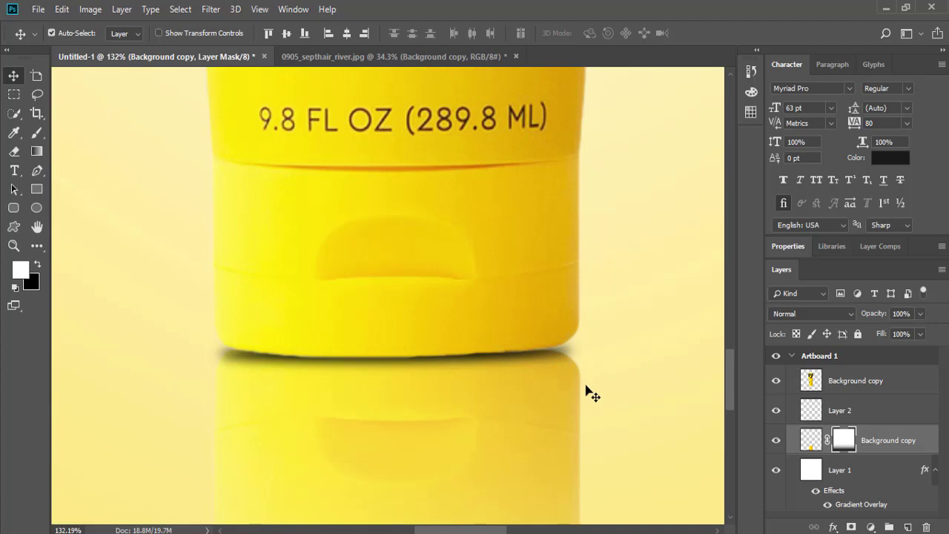
left_click(858, 413)
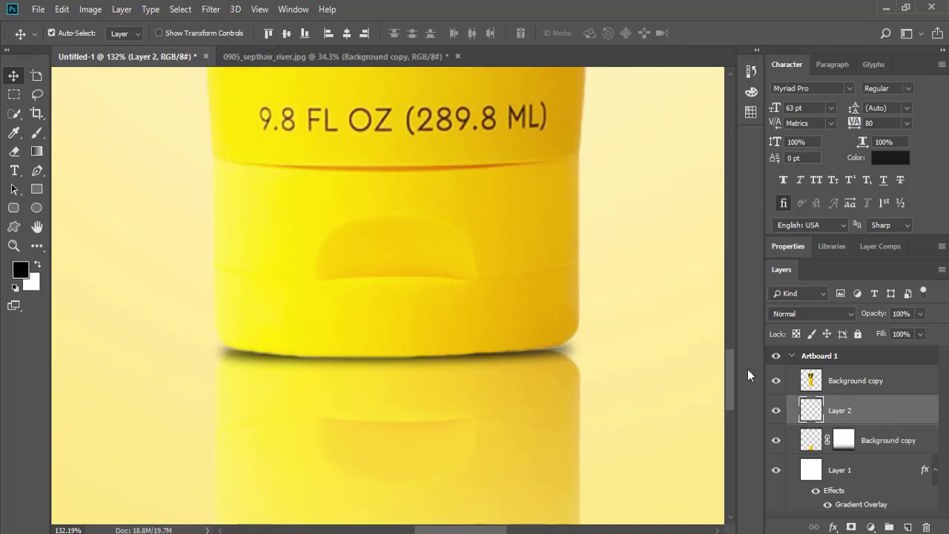
key("ctrl+0")
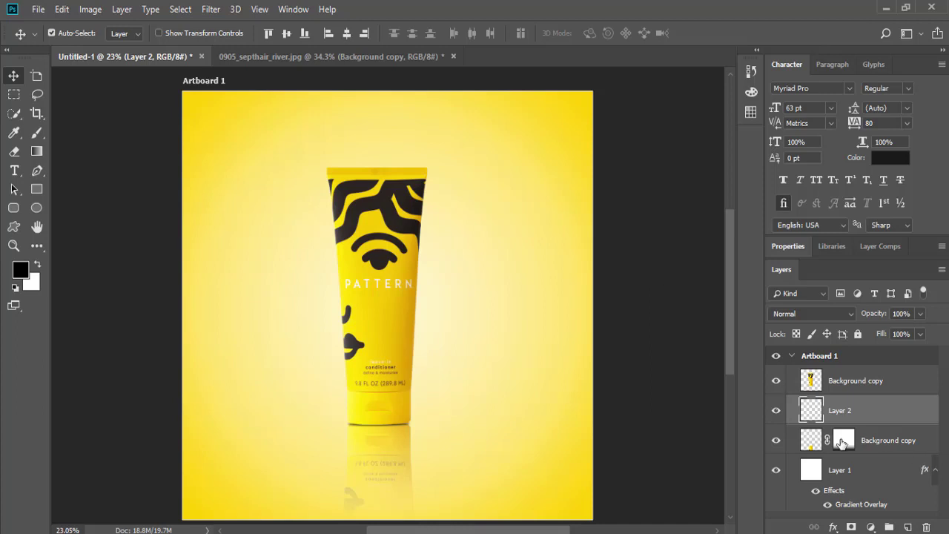
left_click(844, 440)
key("x")
left_click(36, 151)
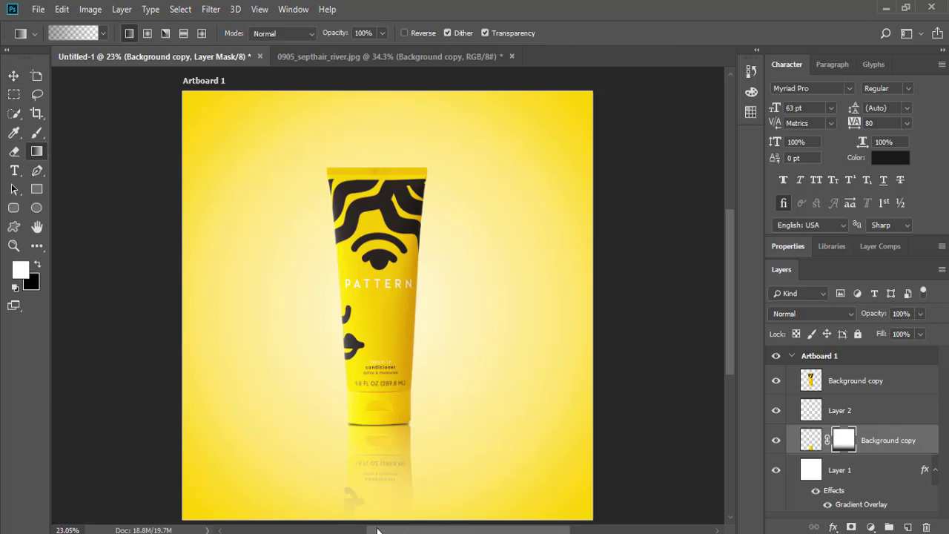
left_click_drag(374, 510, 380, 468)
left_click_drag(376, 517, 369, 458)
mouse_move(379, 513)
left_mouse_down()
mouse_move(370, 453)
mouse_move(378, 469)
left_mouse_up()
- Create Layer 3 on top and fill it with a merged copy using Apply Image
left_click(858, 381)
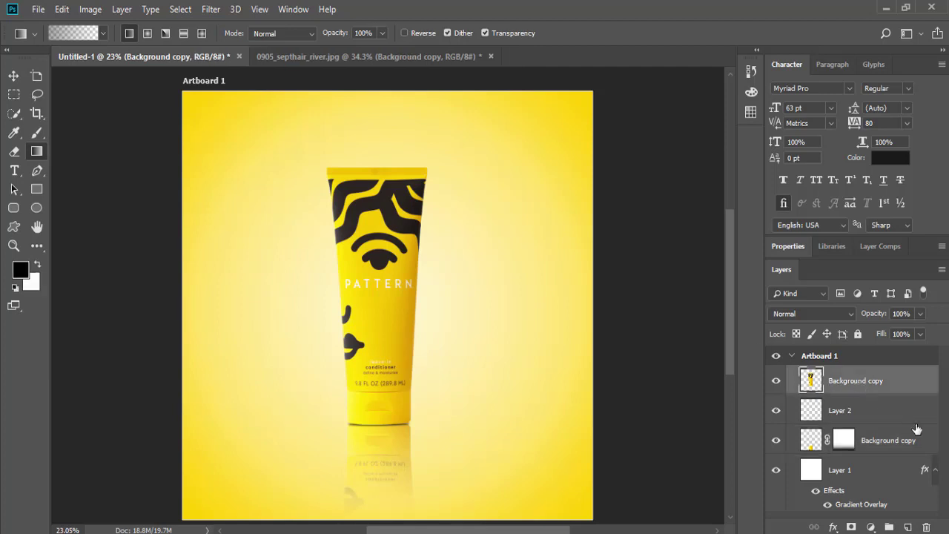
left_click(908, 527)
left_click(91, 9)
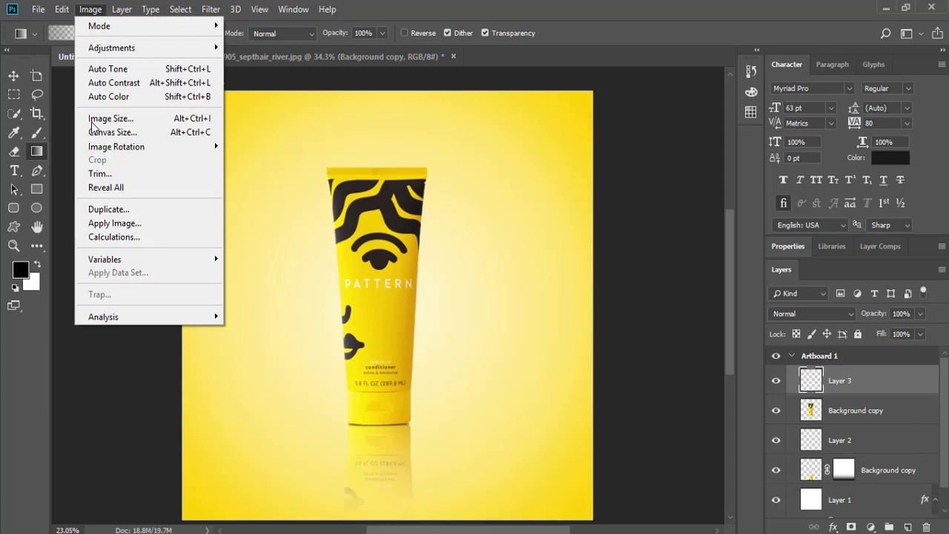
left_click(111, 224)
left_click(585, 133)
key("g")
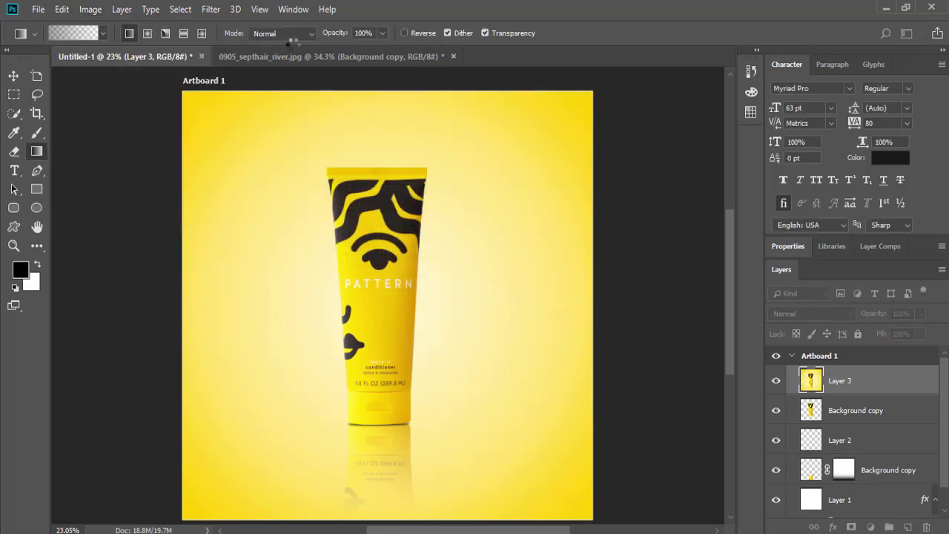
- Grade Layer 3 in Camera Raw: Temperature -8, Exposure -0.30, Contrast +51, Highlights -16, Blacks -38
left_click(211, 9)
left_click(245, 99)
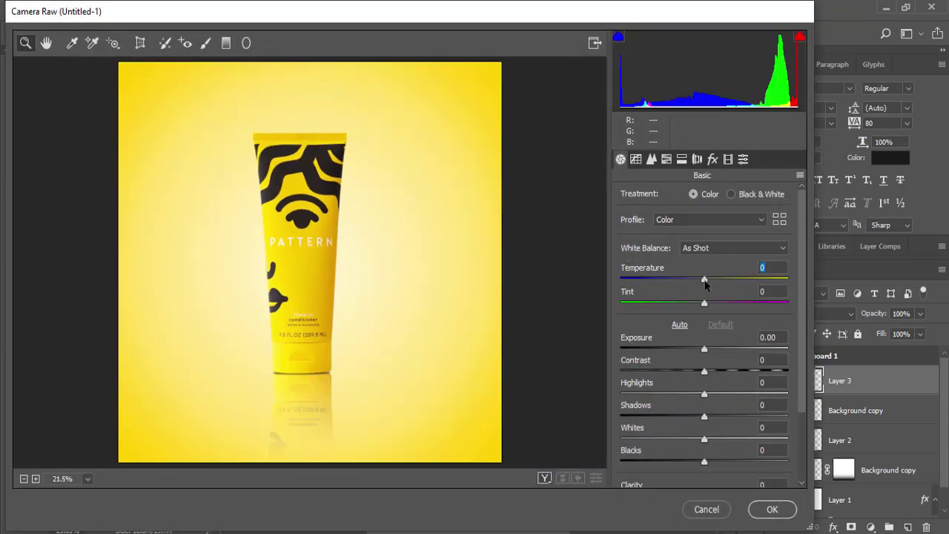
mouse_move(704, 279)
left_mouse_down()
mouse_move(688, 280)
mouse_move(697, 283)
left_mouse_up()
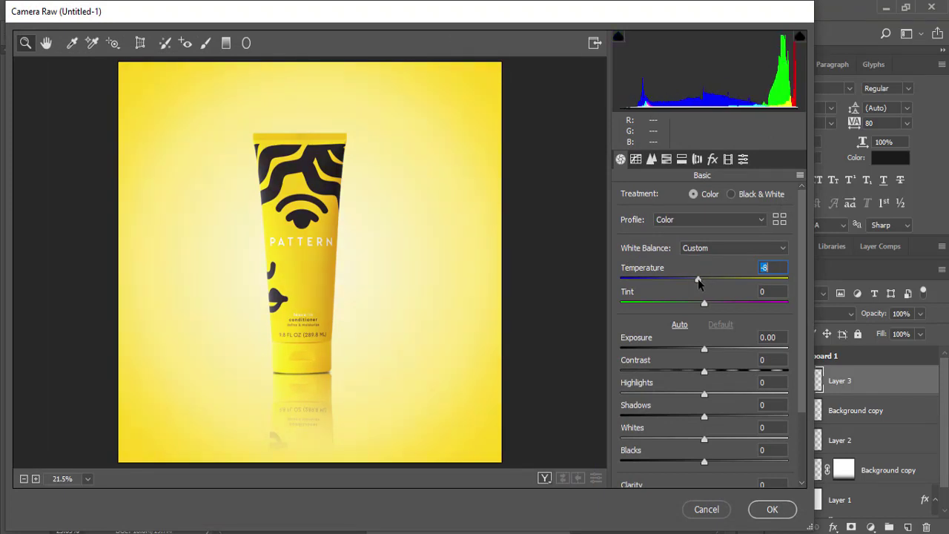
left_click_drag(704, 350, 693, 350)
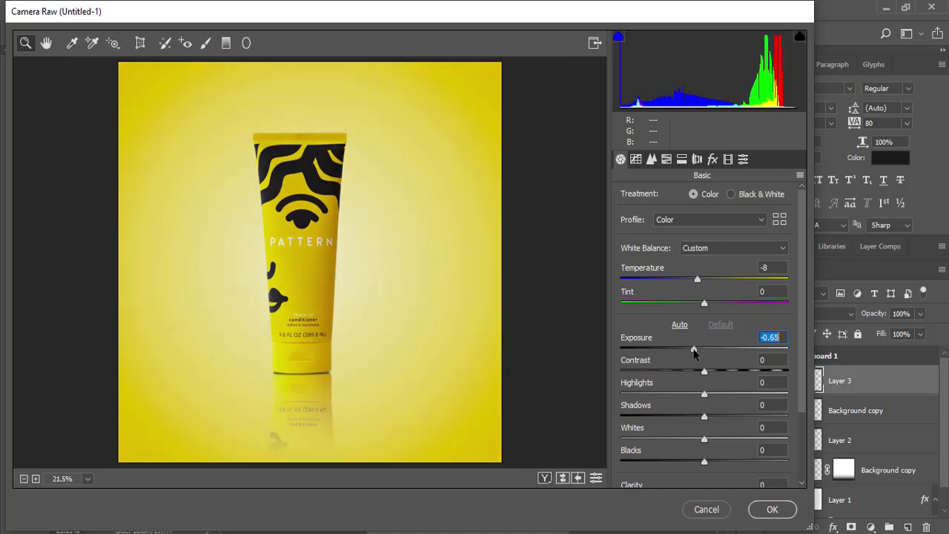
left_click_drag(704, 371, 747, 372)
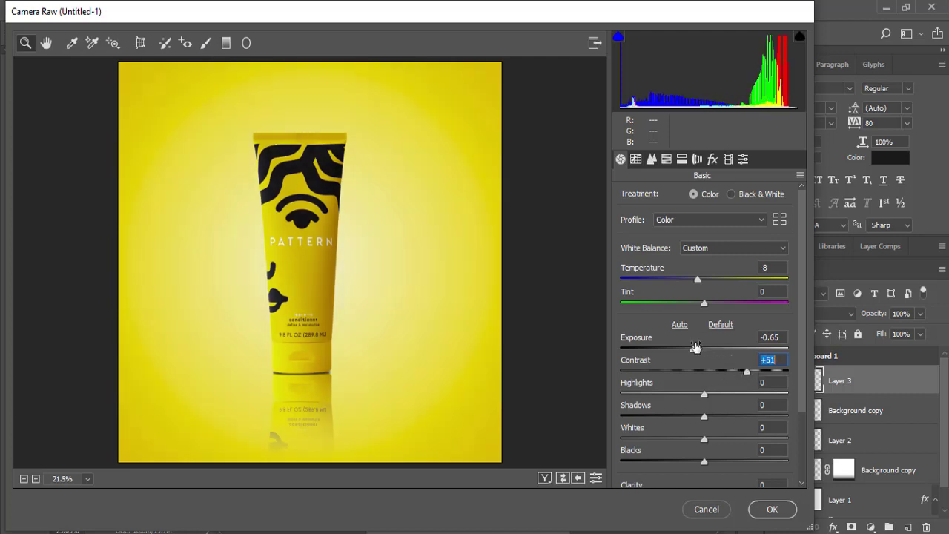
left_click_drag(694, 352, 699, 351)
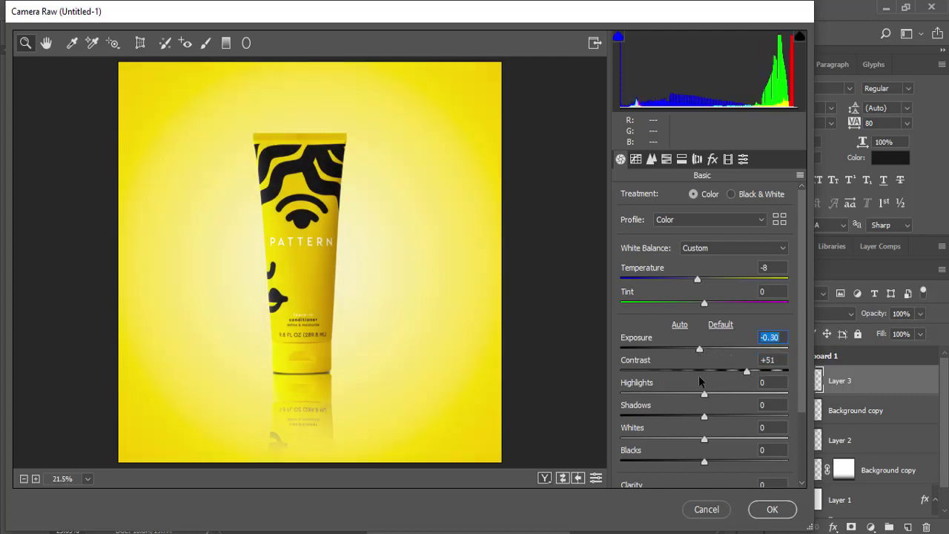
mouse_move(705, 395)
left_mouse_down()
mouse_move(673, 395)
mouse_move(722, 395)
mouse_move(691, 395)
left_mouse_up()
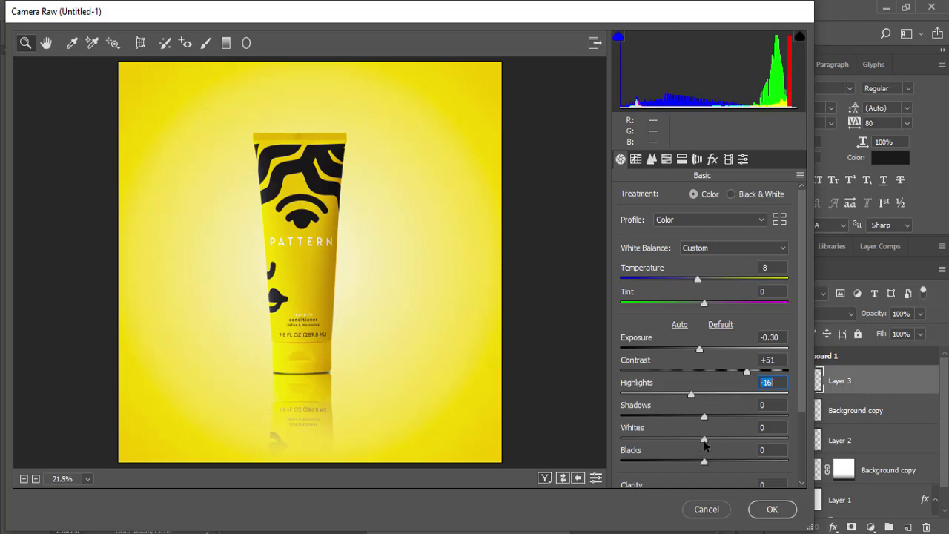
mouse_move(704, 440)
left_mouse_down()
mouse_move(675, 441)
mouse_move(705, 441)
mouse_move(686, 462)
mouse_move(650, 463)
mouse_move(710, 462)
mouse_move(672, 463)
left_mouse_up()
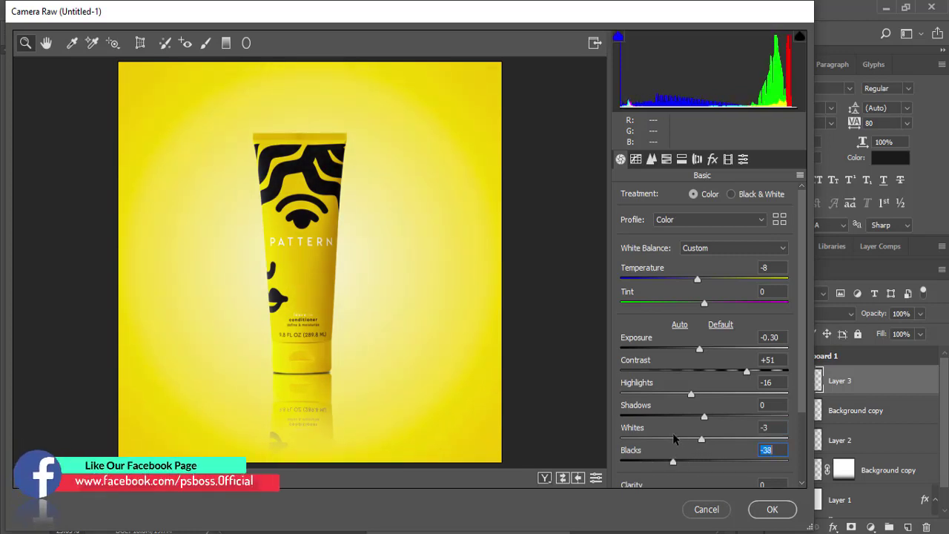
left_click(766, 511)
left_click(766, 511)
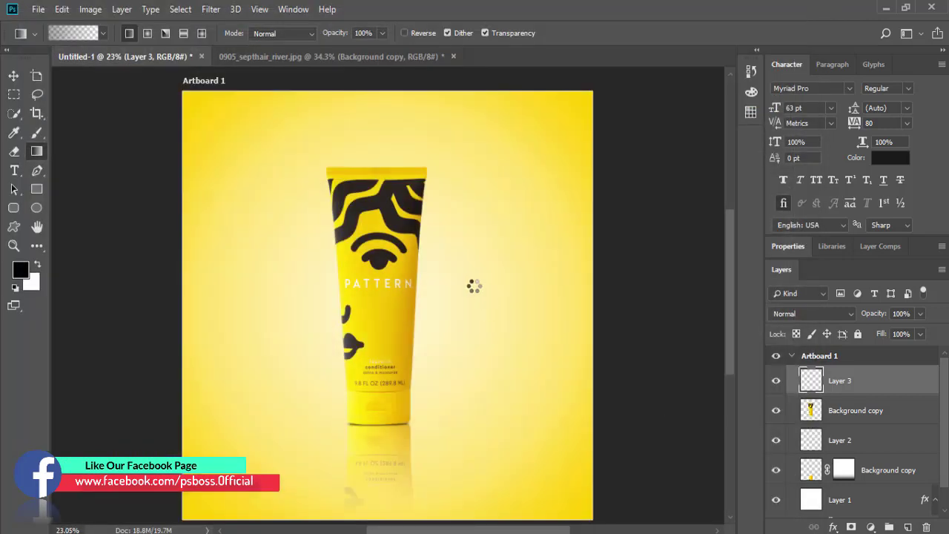
- Toggle Layer 3 off and back on to compare, then reveal the extra shape tools
left_click(775, 382)
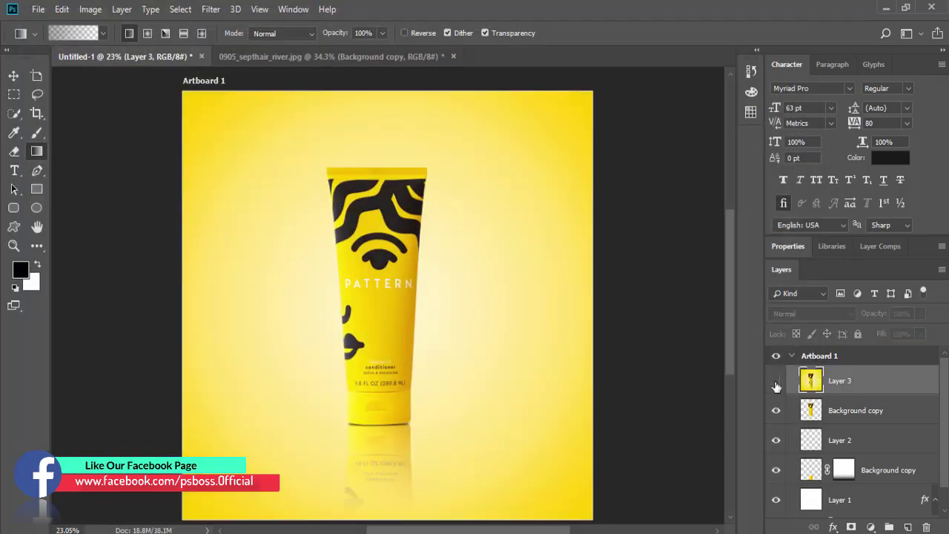
left_click(775, 382)
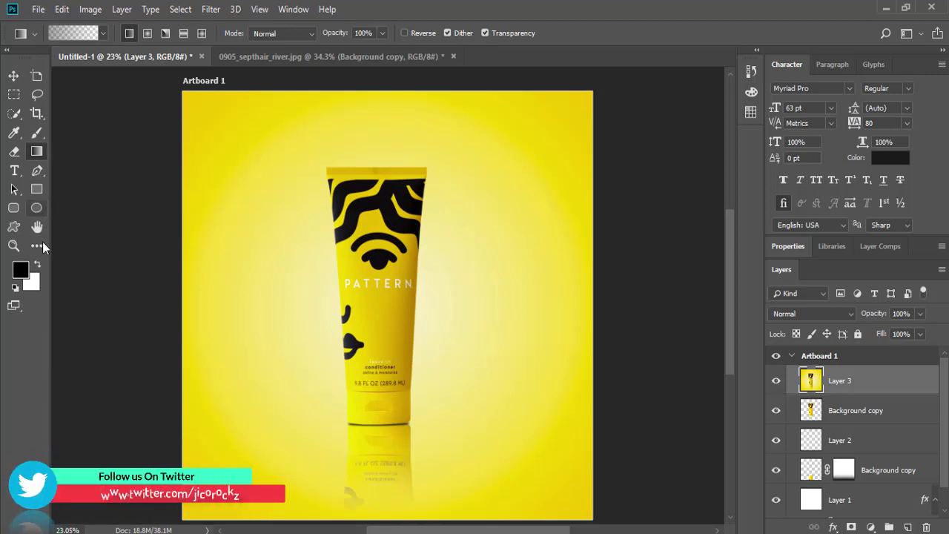
left_click(13, 228)
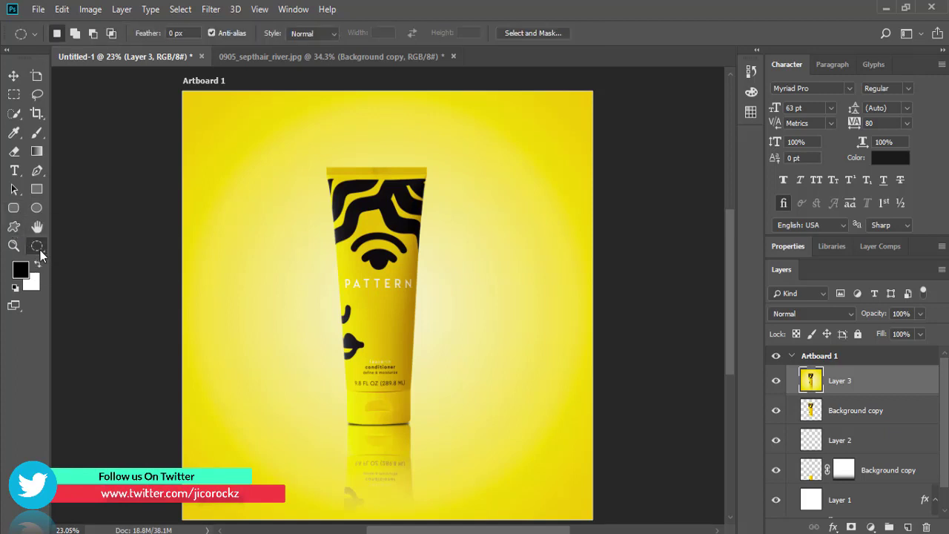
left_click(40, 249)
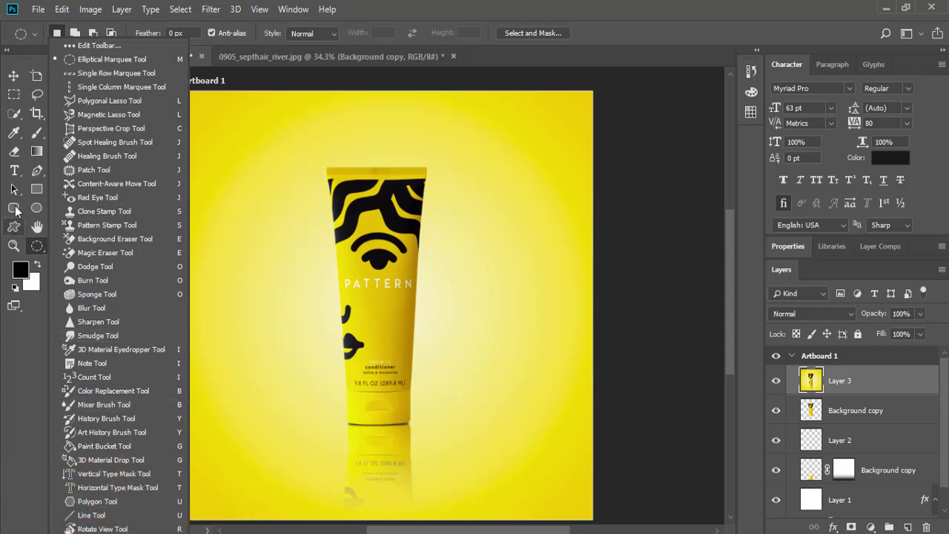
- Draw a rounded rectangle at the lower left of the tube, redoing the first attempt
left_click(14, 208)
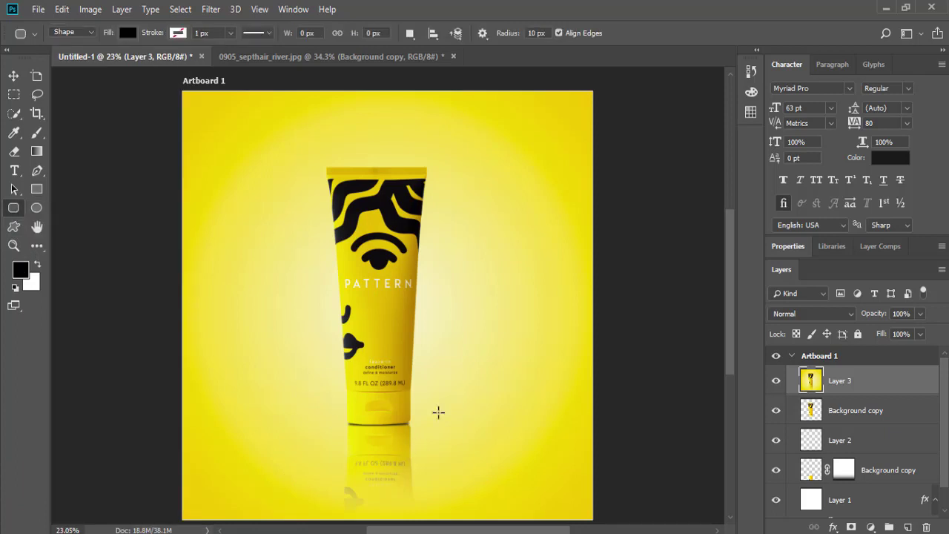
left_click_drag(222, 345, 347, 381)
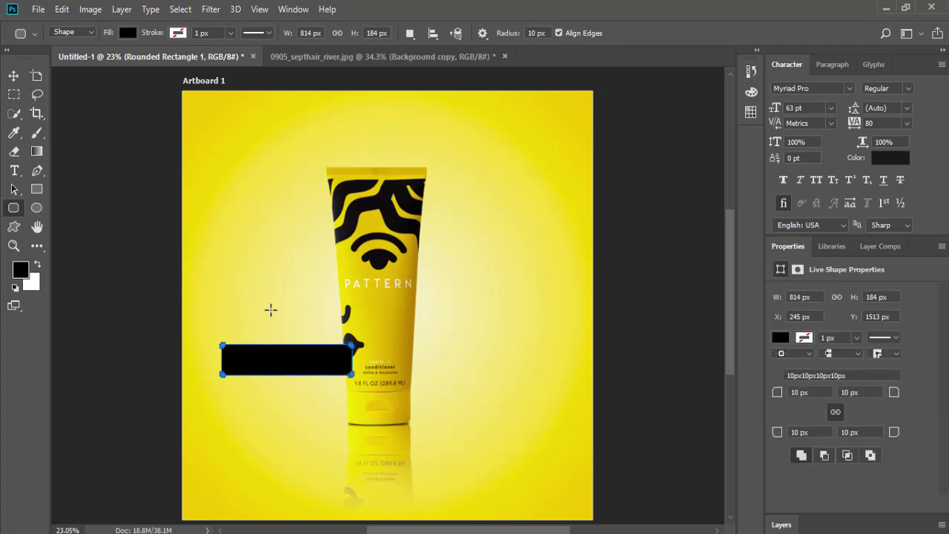
key("ctrl+z")
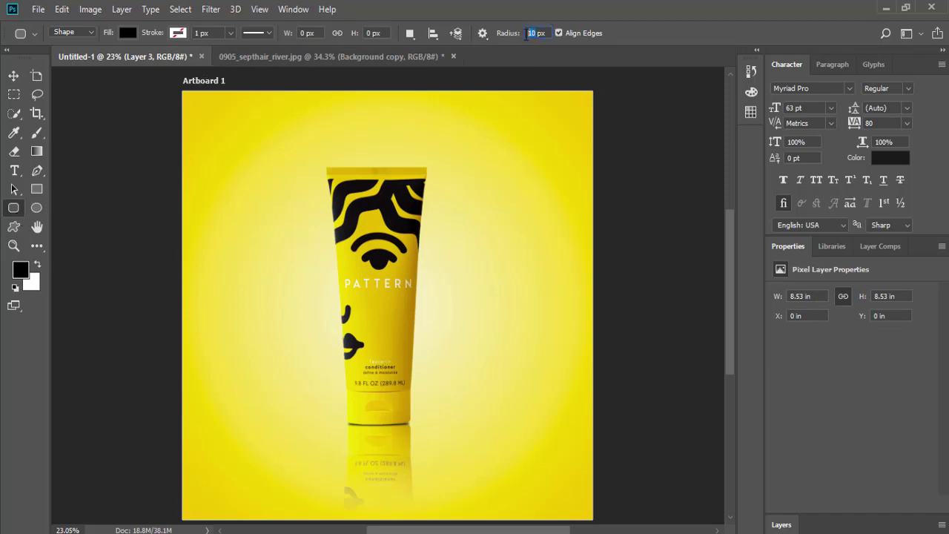
type("50")
mouse_move(240, 355)
left_mouse_down()
mouse_move(358, 378)
mouse_move(296, 448)
mouse_move(318, 465)
left_mouse_up()
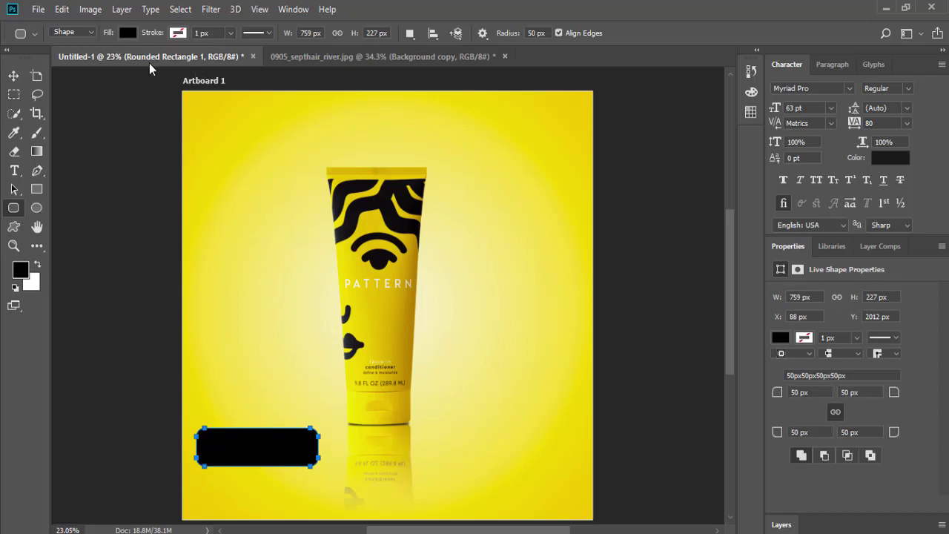
- Set the rounded rectangle's fill colour to yellow
left_click(129, 33)
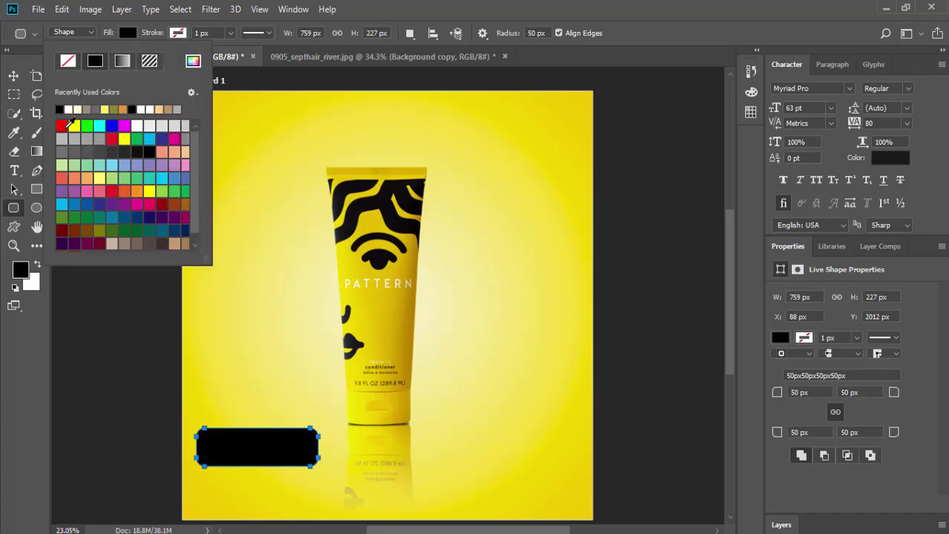
left_click(62, 126)
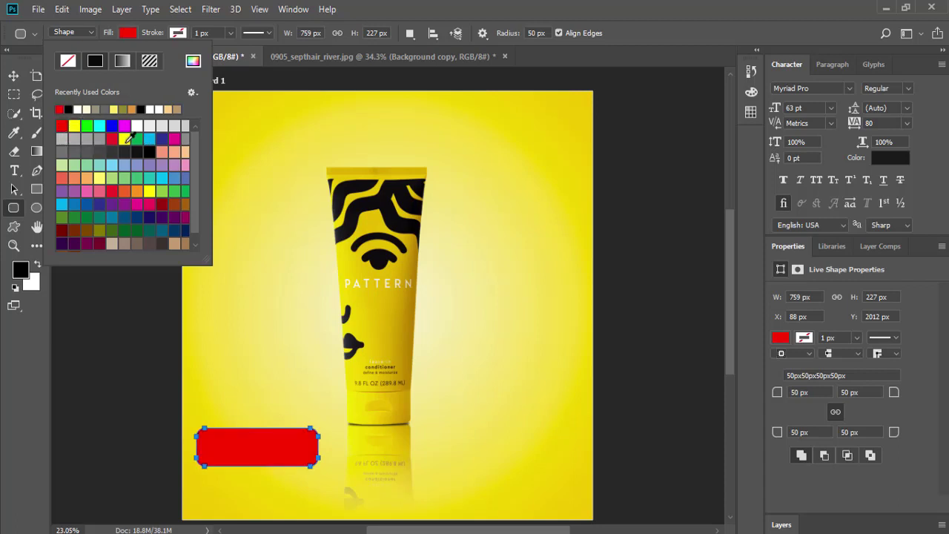
left_click(75, 126)
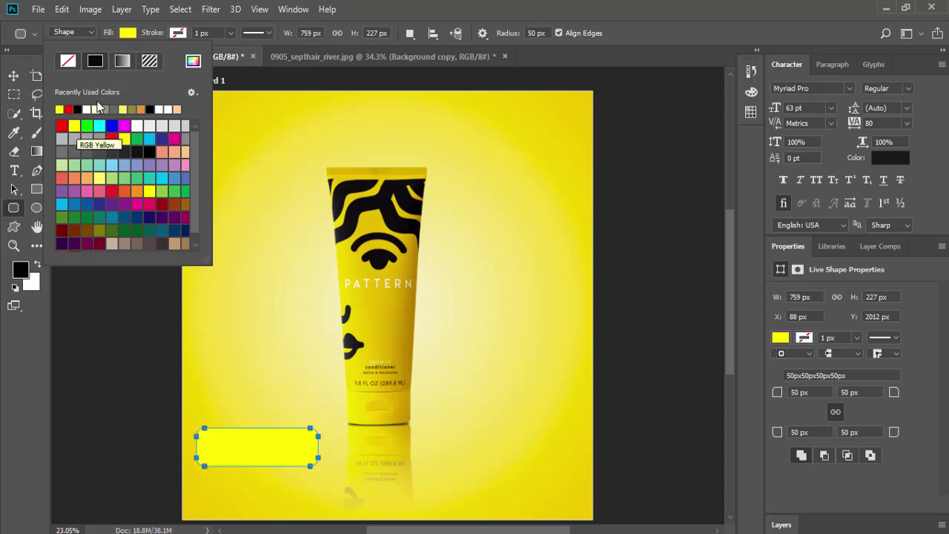
- Give the rounded rectangle a red 7 px outline
left_click(176, 33)
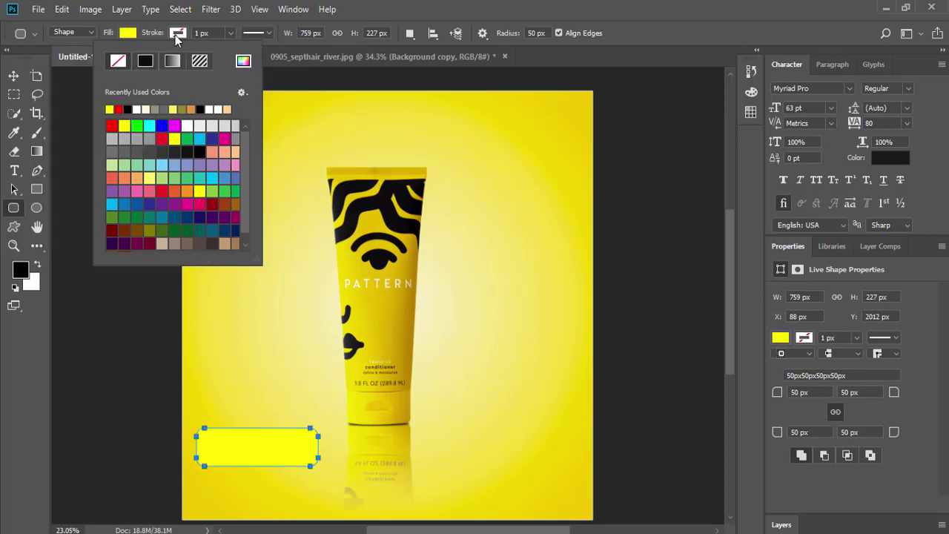
left_click(119, 109)
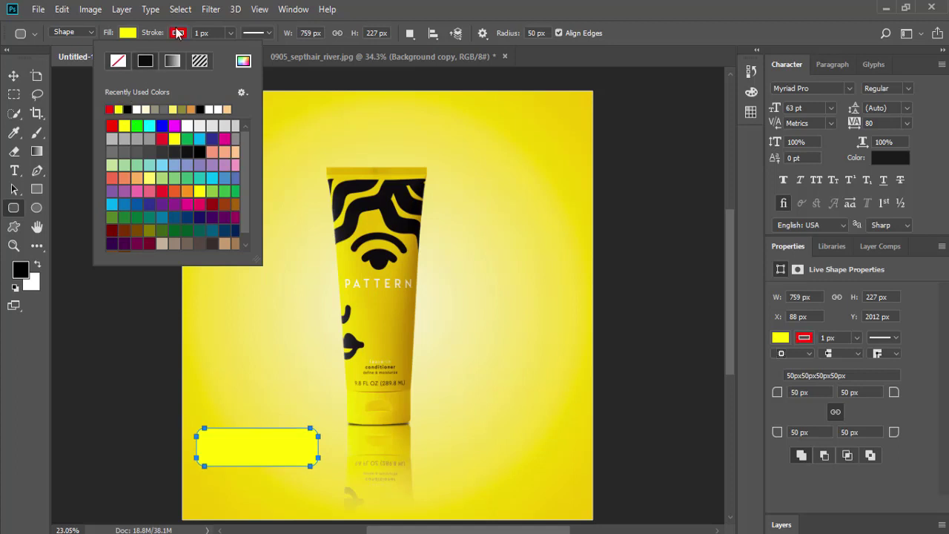
left_click(232, 33)
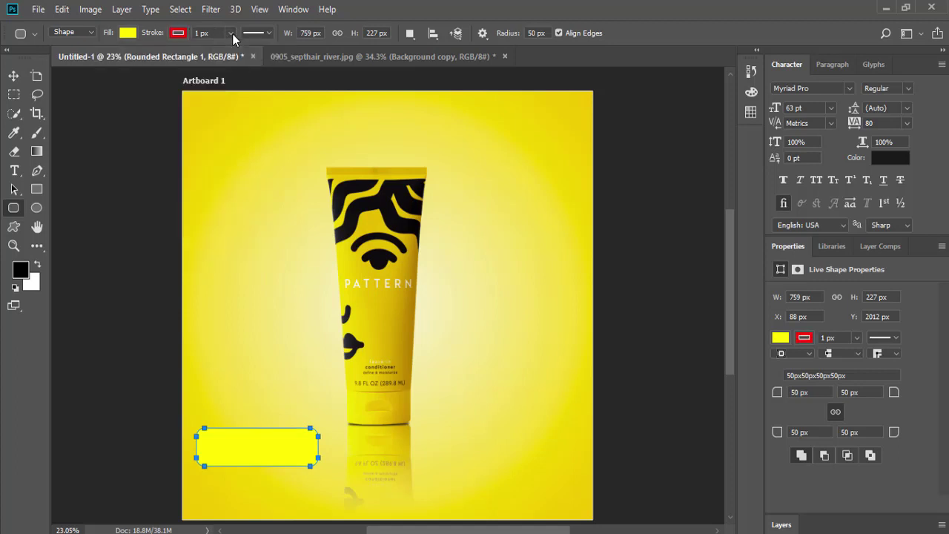
left_click(252, 32)
left_click(215, 33)
key("Up")
key("Up")
key("Up")
key("Return")
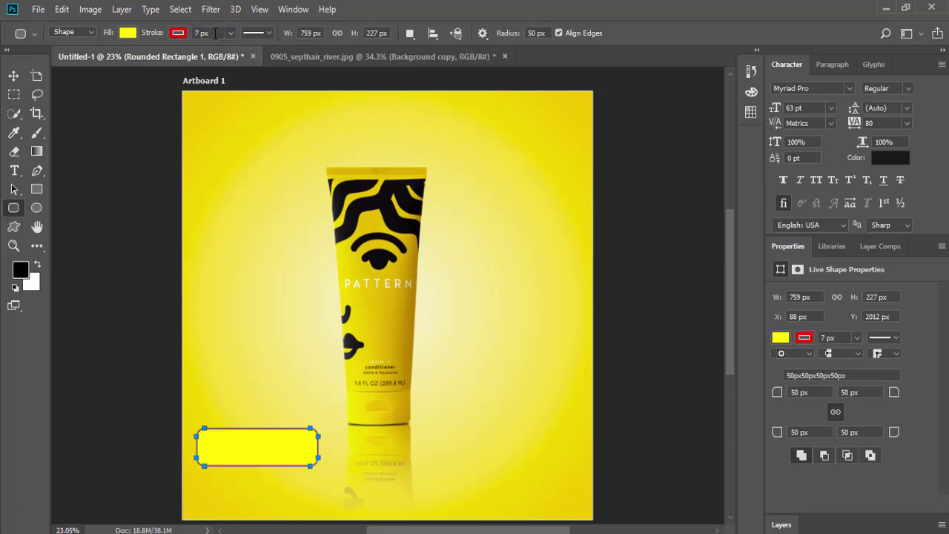
left_click(13, 75)
left_click(124, 175)
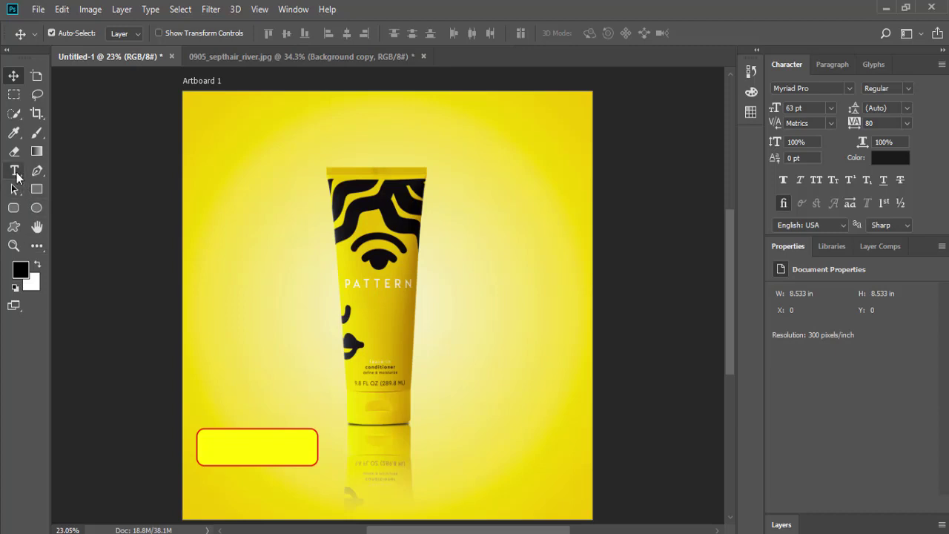
- Add a '20% Off' text line to the left of the tube
left_click(15, 173)
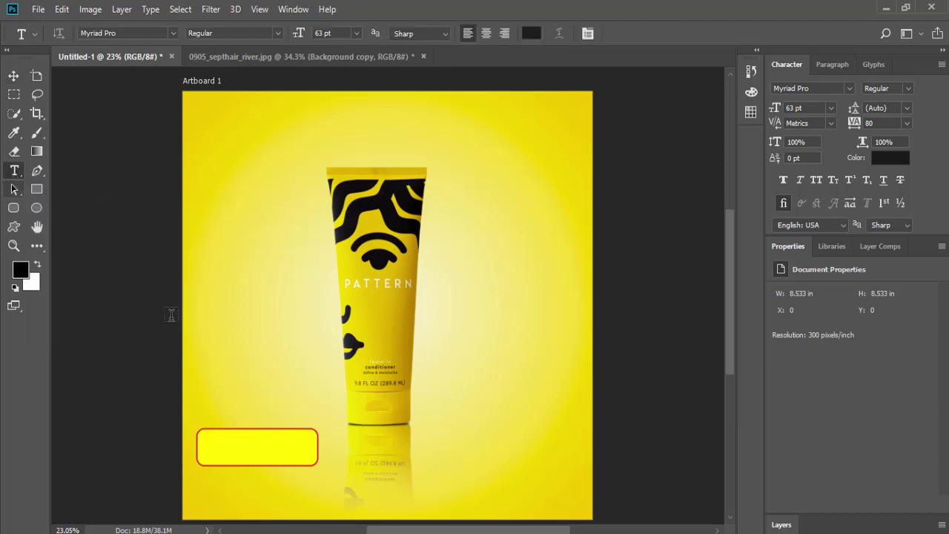
left_click(245, 363)
type("2")
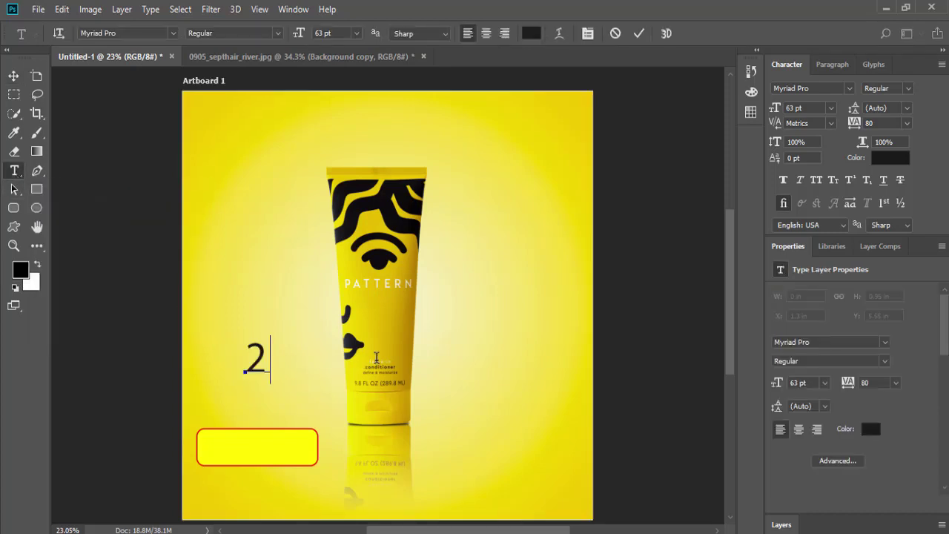
type("0")
type("% ")
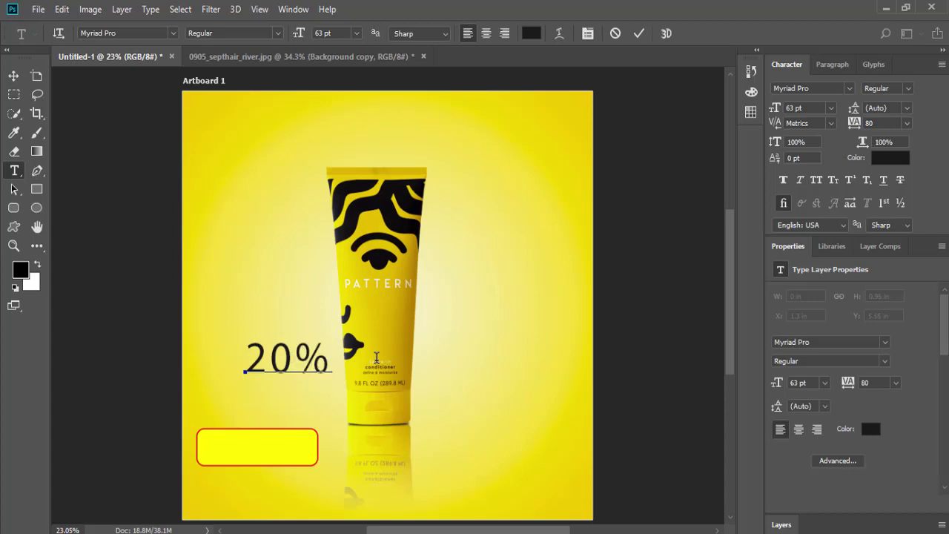
type("Off")
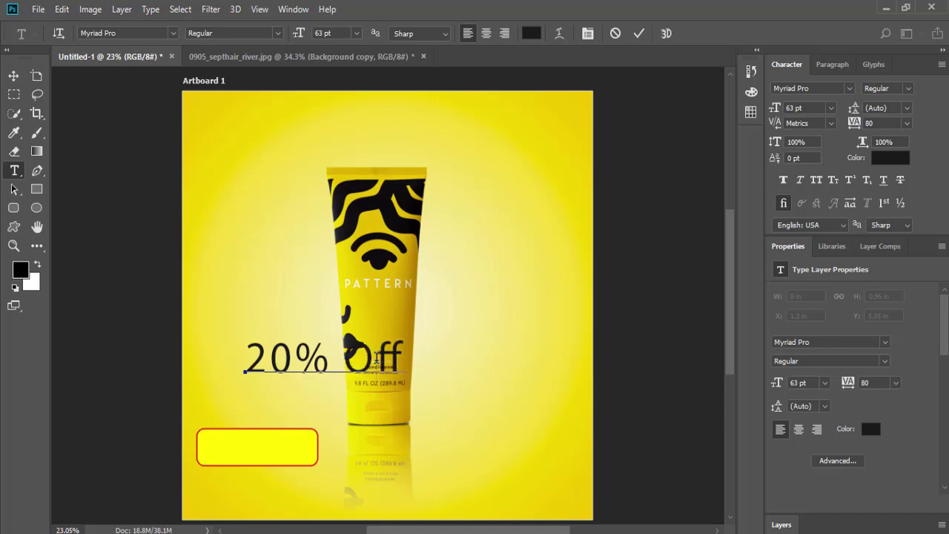
- Set the '20% Off' text to Motter Tektura Cyrilic at 43 pt
key("ctrl+a")
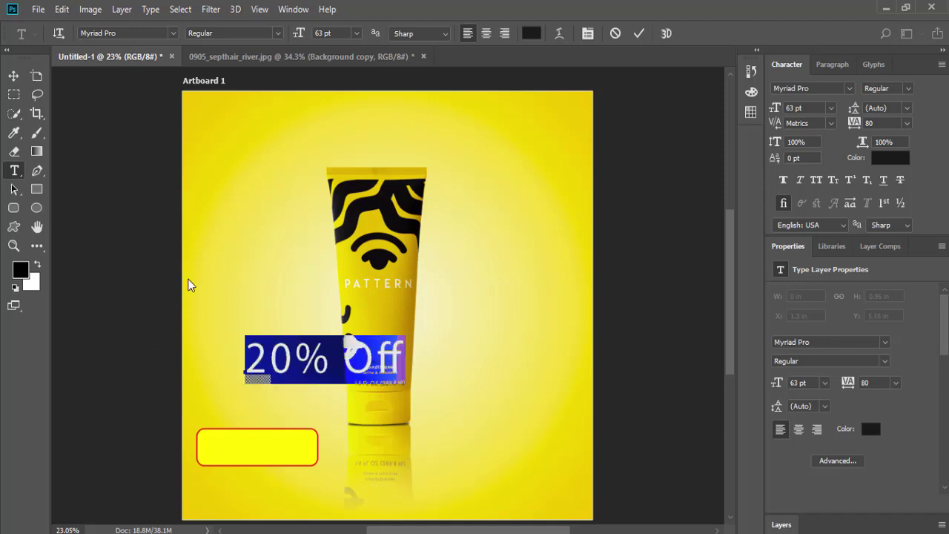
left_click(172, 33)
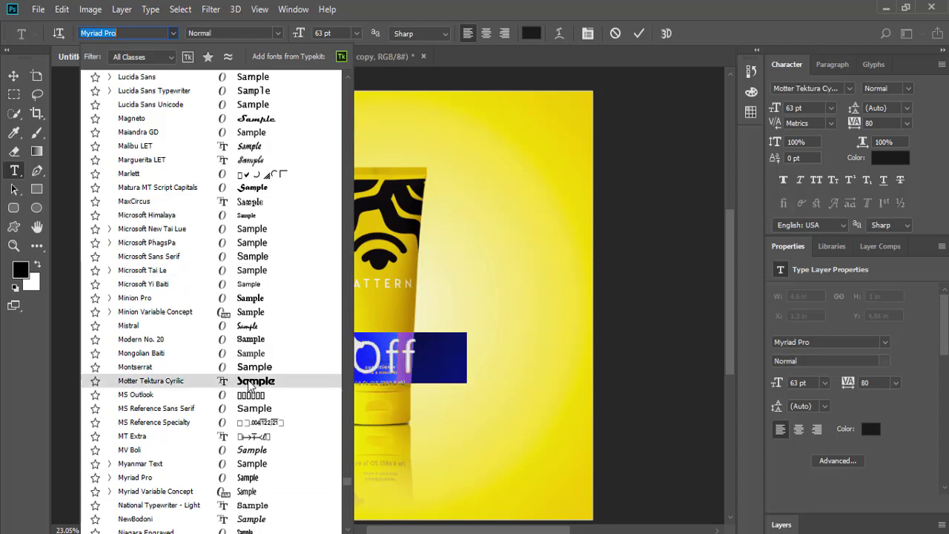
key("Escape")
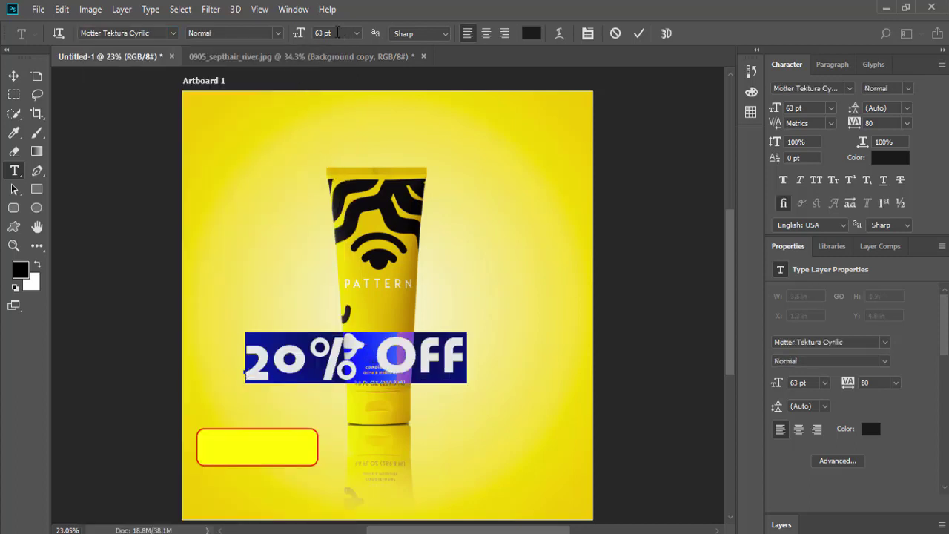
key("Down")
key("Down")
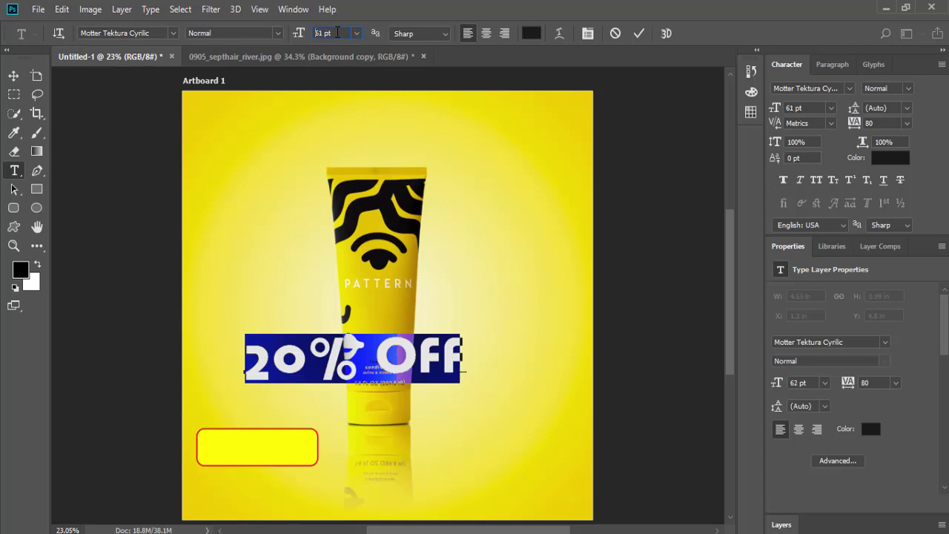
key("Down")
key("Down")
key("Down")
key("Down")
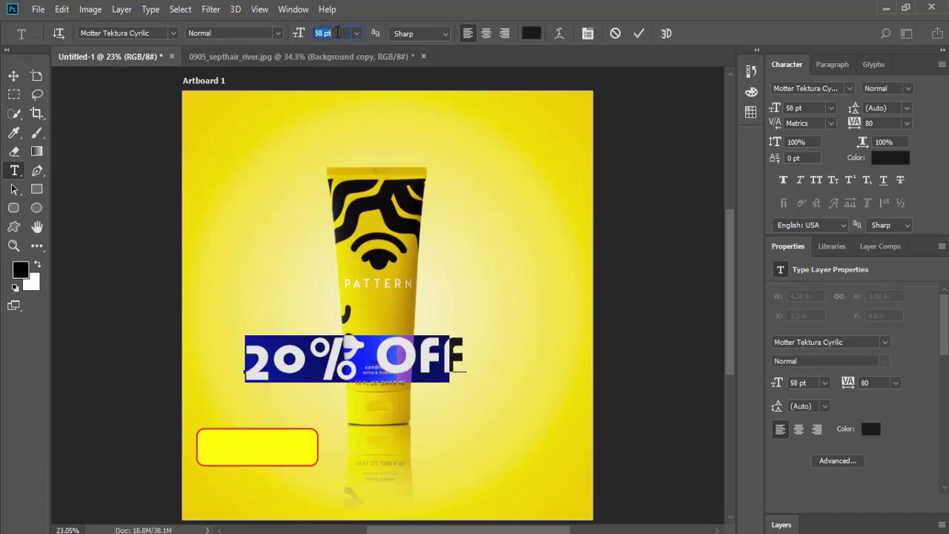
key("Down")
key("Down")
key("Down")
key("Down")
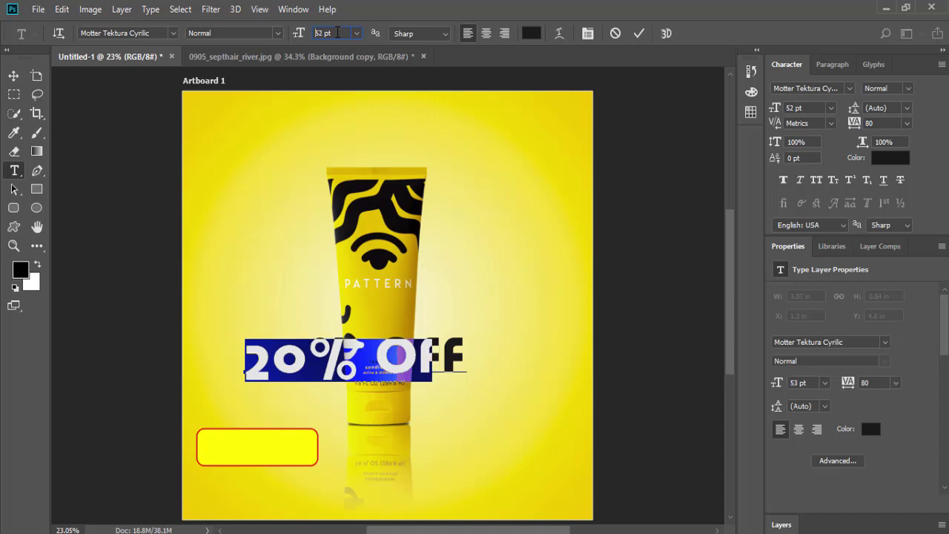
key("Down")
key("Down")
key("Down")
key("Down")
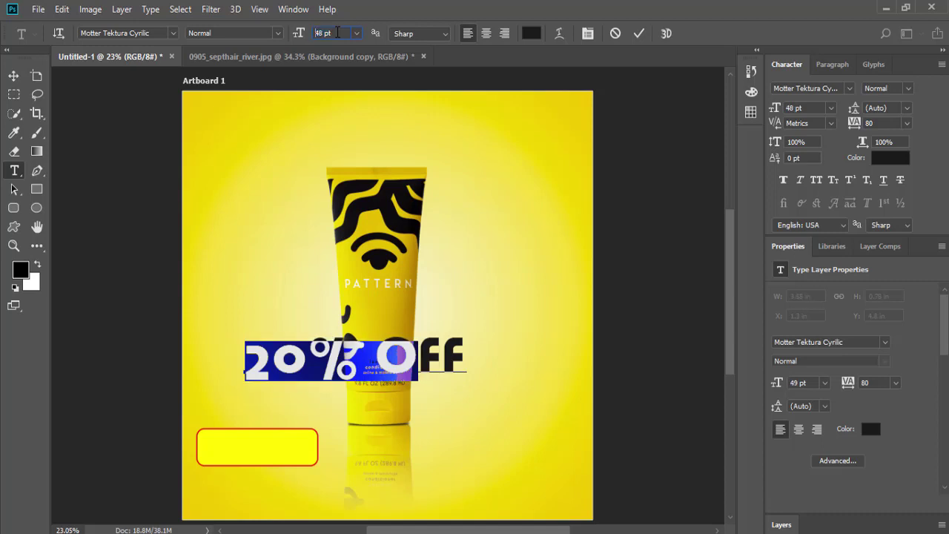
key("Down")
key("Down")
key("Down")
key("Down")
key("Down")
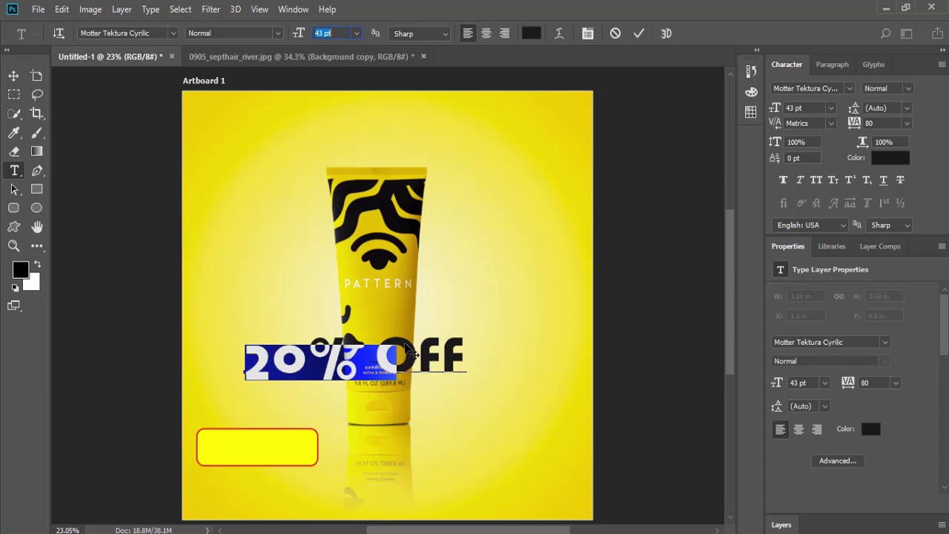
key("Return")
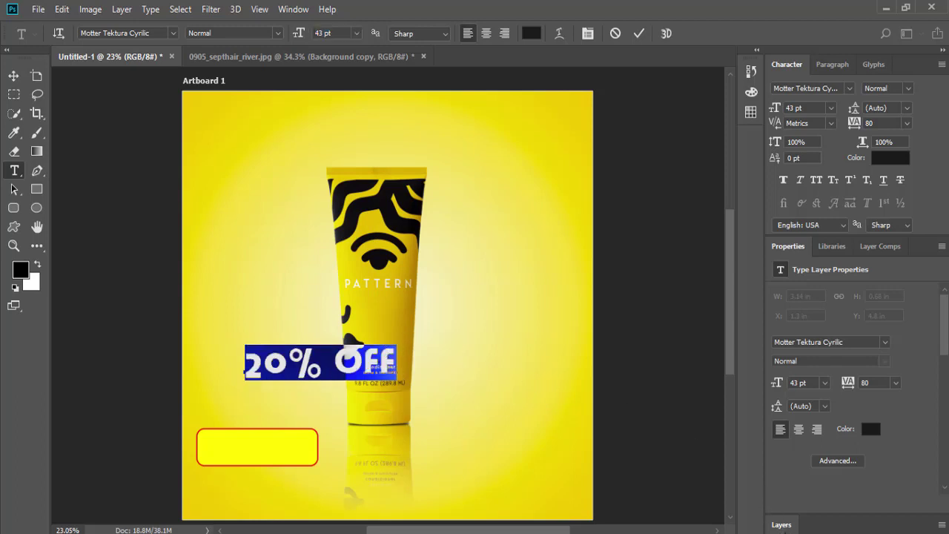
- Discard a stray empty text layer and reselect all of the '20% Off' text
left_click(784, 527)
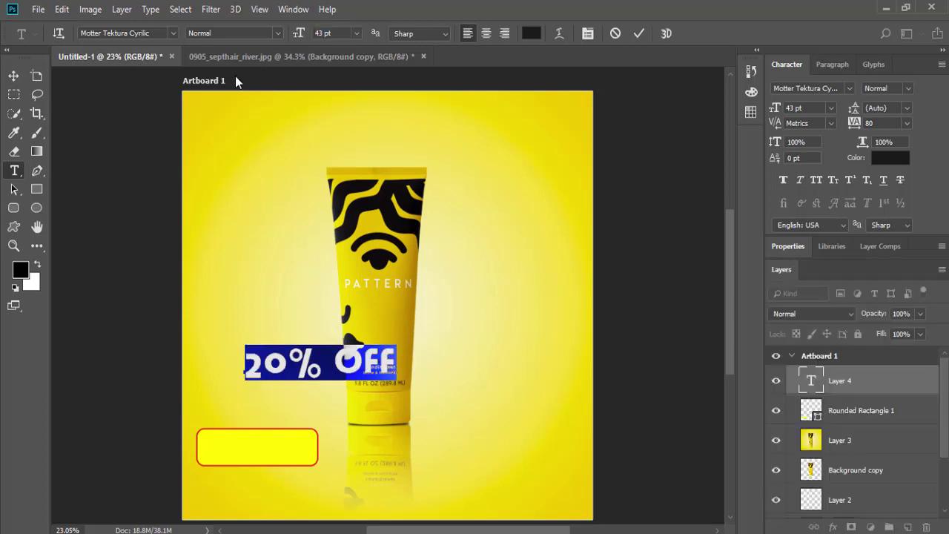
key("ctrl+h")
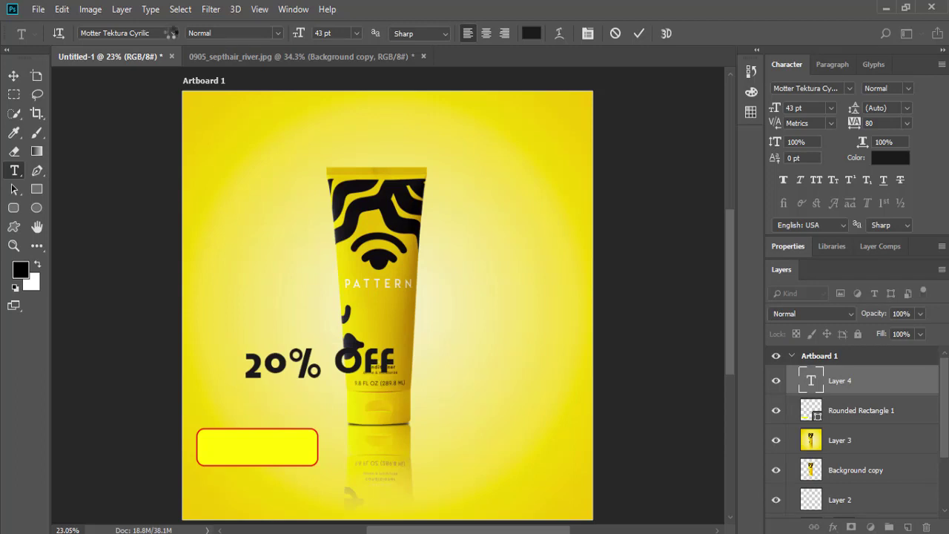
left_click(171, 33)
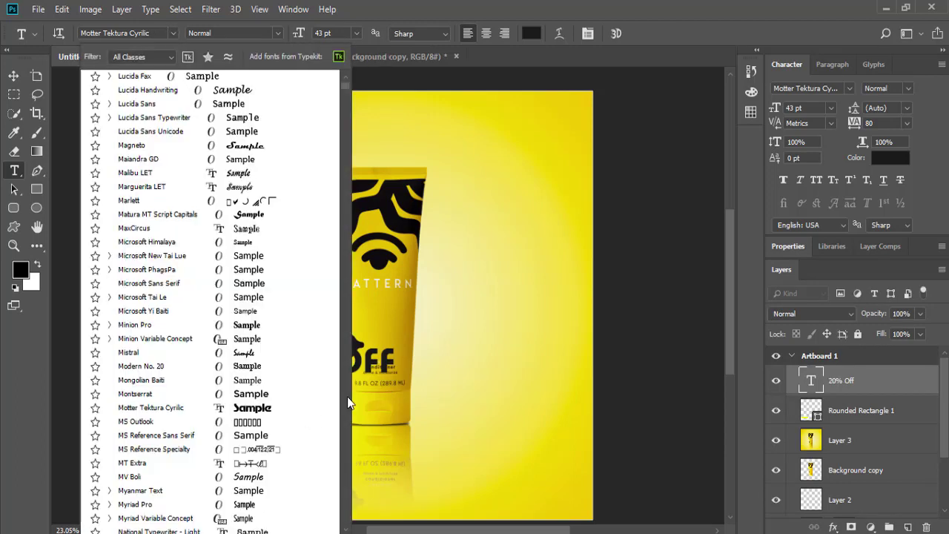
left_click(374, 365)
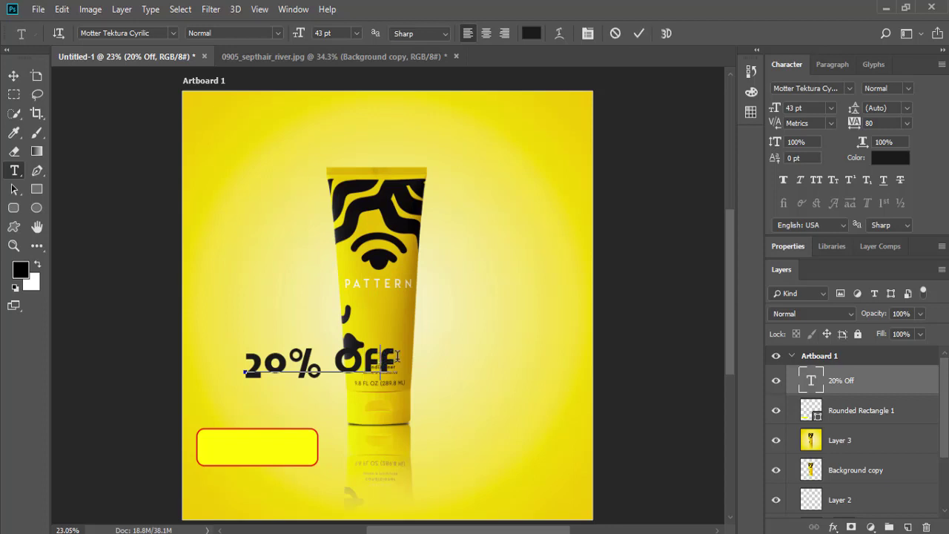
mouse_move(397, 363)
left_mouse_down()
mouse_move(222, 357)
mouse_move(193, 162)
left_mouse_up()
left_click(216, 359)
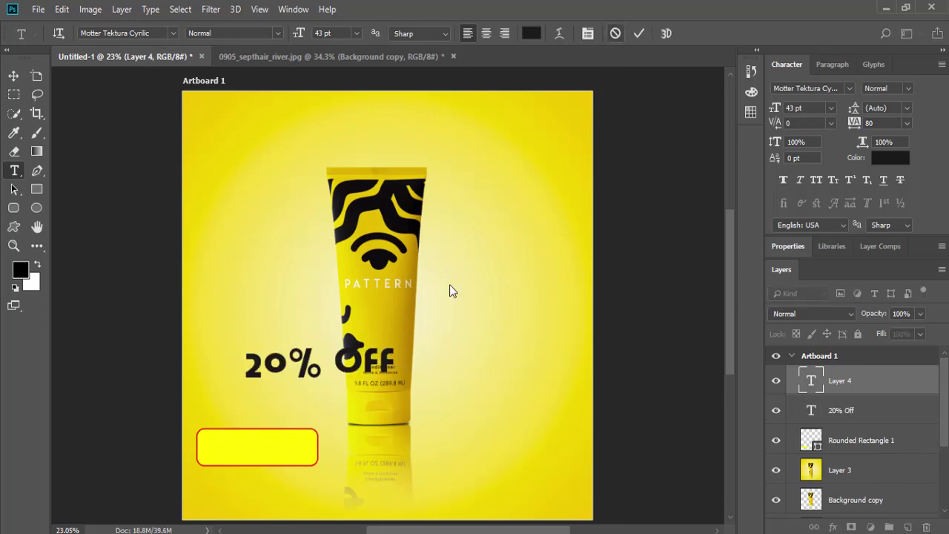
key("Escape")
left_click_drag(396, 360, 191, 359)
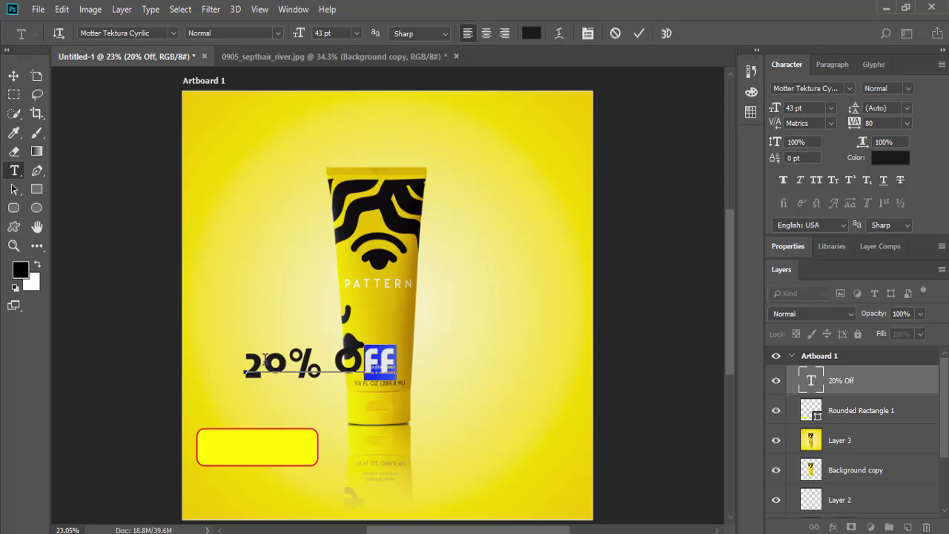
- Change the '20% Off' font to AdverGothicCTT and move the text onto the yellow badge
left_click(172, 33)
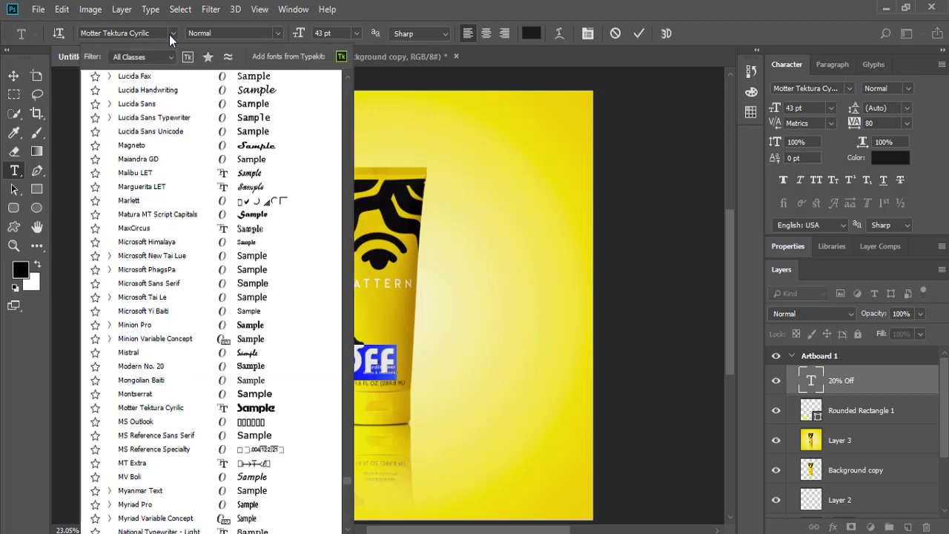
key("Down")
key("Down")
key("Down")
key("Down")
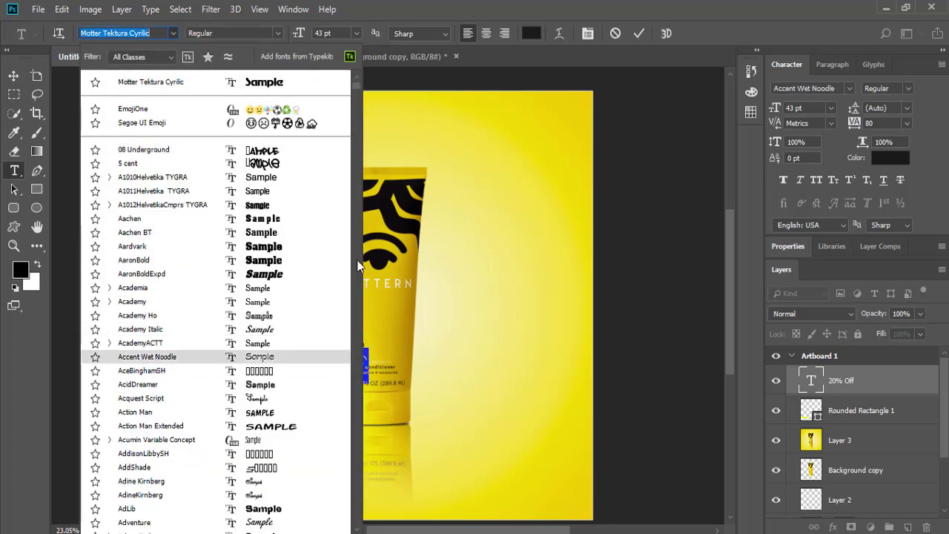
scroll(358, 92, "down", 4)
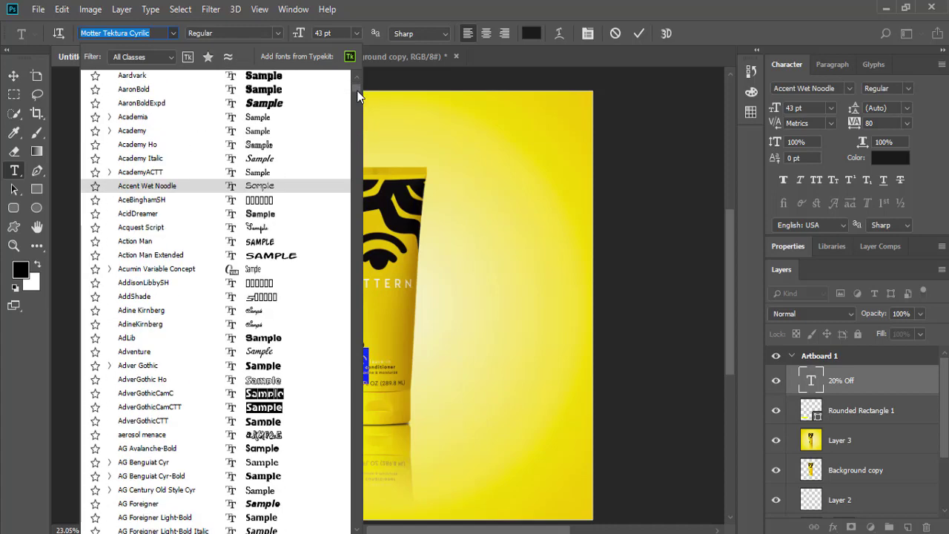
left_click(271, 420)
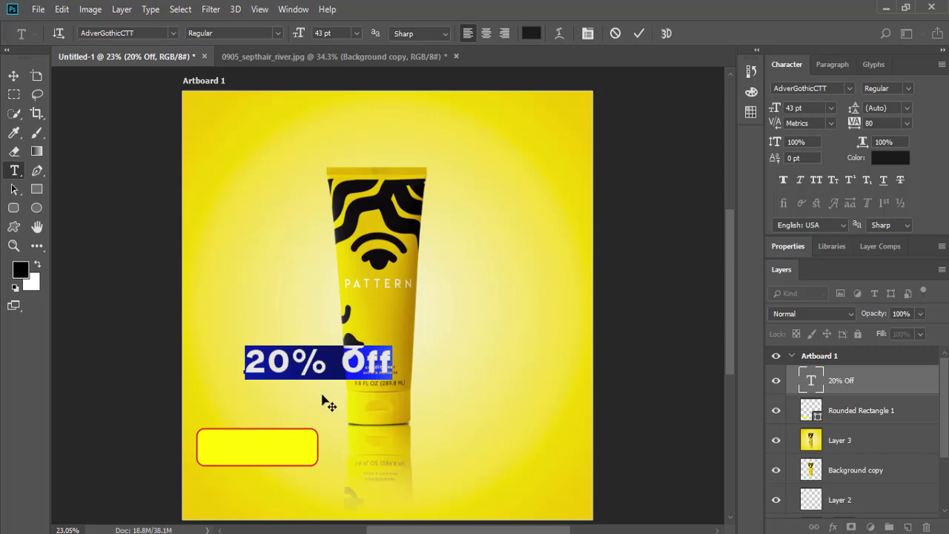
left_click_drag(322, 396, 275, 480)
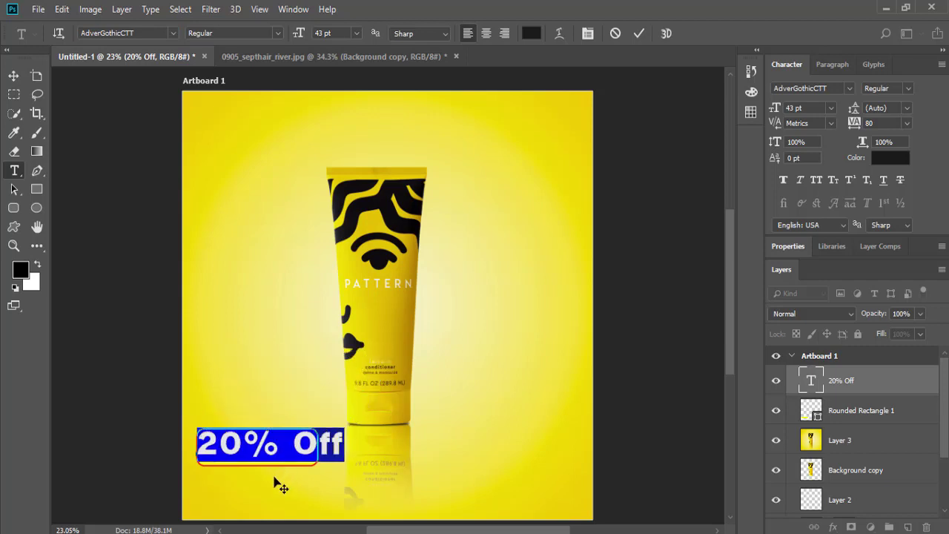
key("ctrl+t")
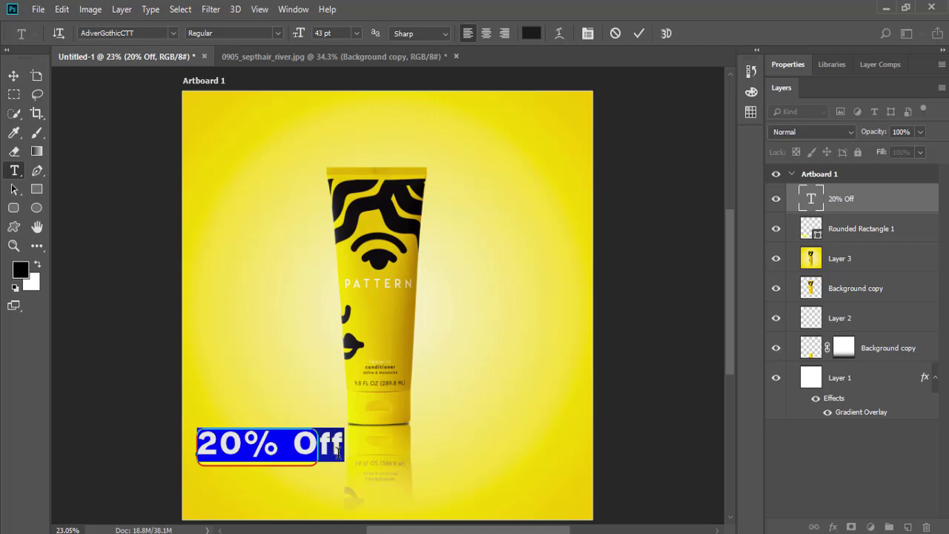
- Resize the '20% Off' text to 33 pt and commit it
left_click(357, 32)
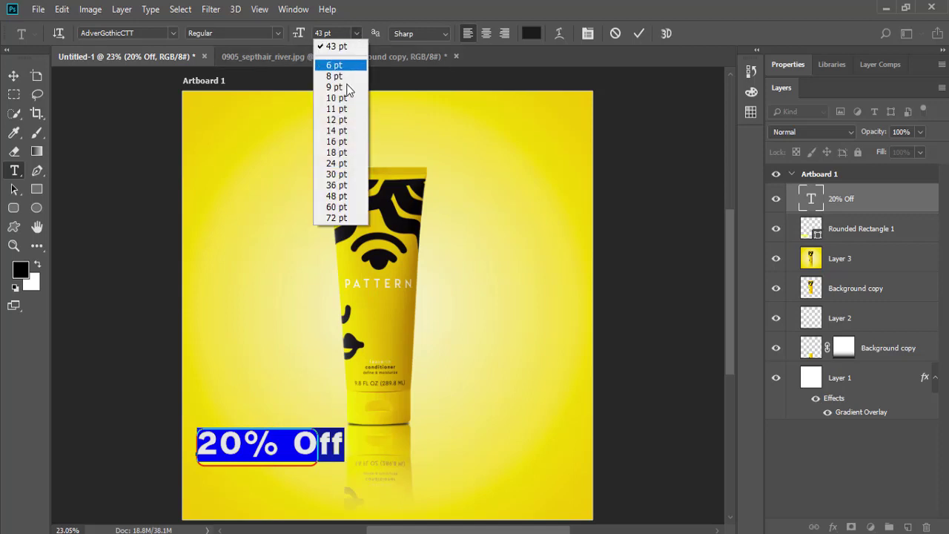
left_click(336, 174)
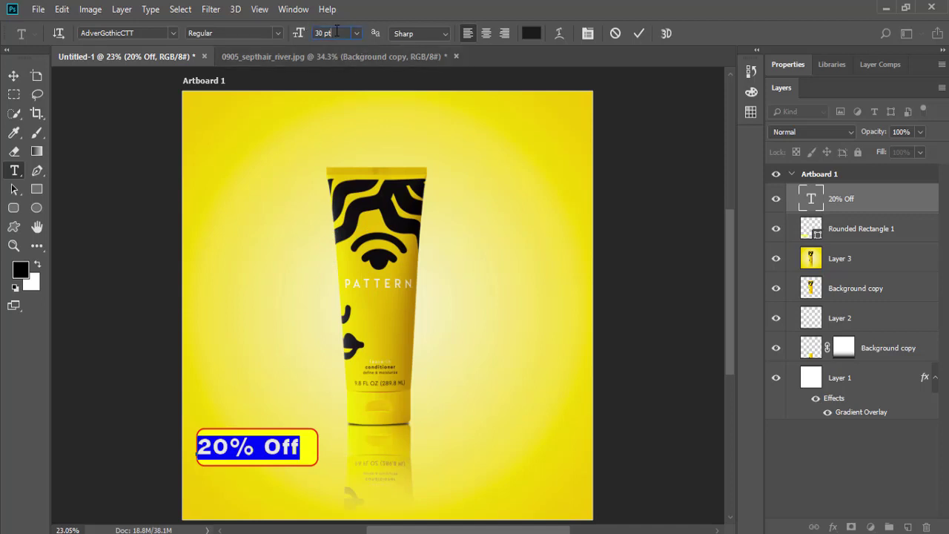
scroll(336, 31, "up", 1)
scroll(336, 31, "up", 2)
scroll(336, 31, "up", 1)
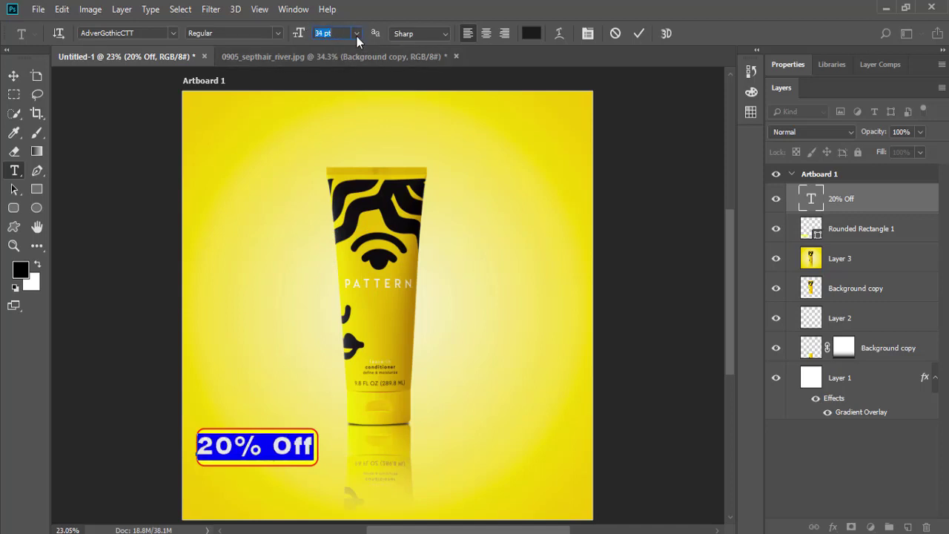
scroll(356, 37, "down", 1)
left_click(639, 34)
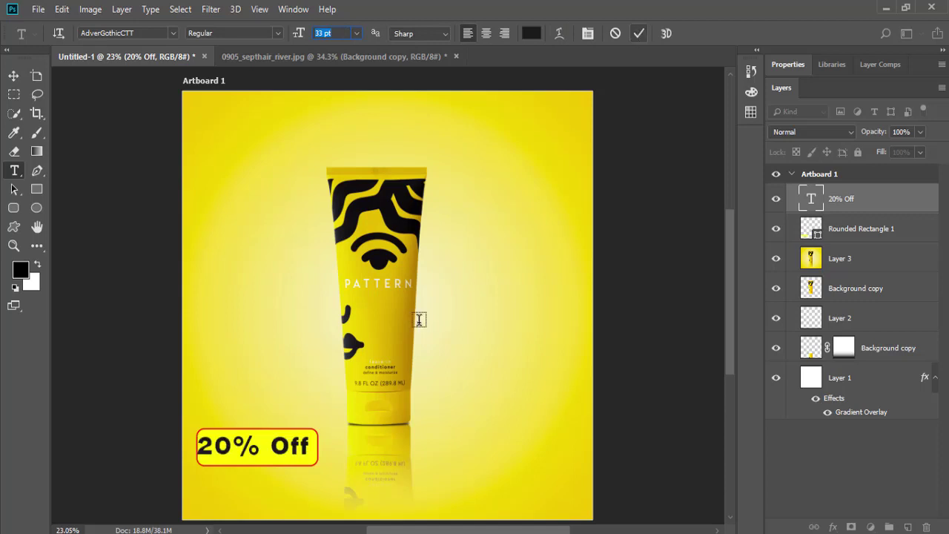
- Nudge the '20% Off' text two pixels right with the Move tool
left_click(13, 77)
key("Right")
key("Right")
key("Right")
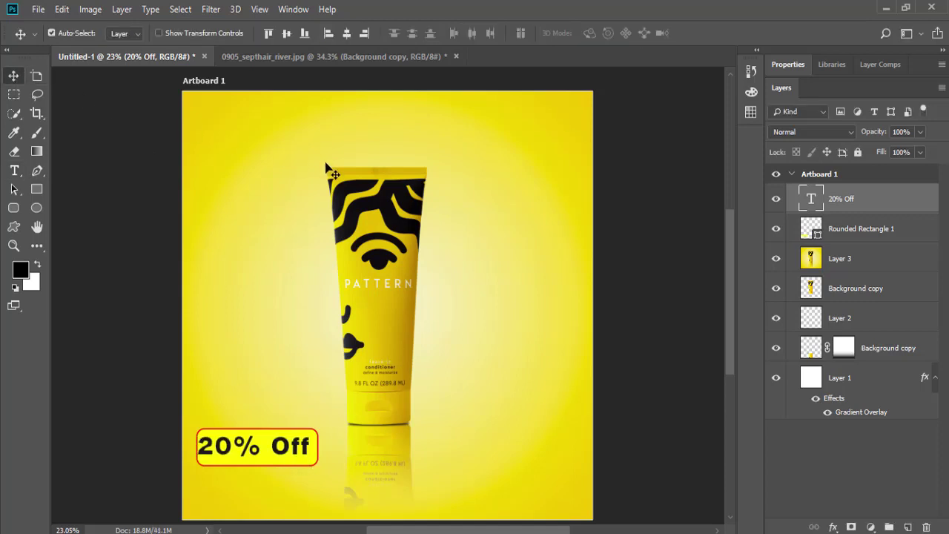
key("Right")
key("Right")
key("Right")
key("Right")
key("Right")
key("Right")
key("Right")
key("Right")
key("Right")
- Select the '20% Off' characters and show the Character panel via Window > Character
left_click(18, 170)
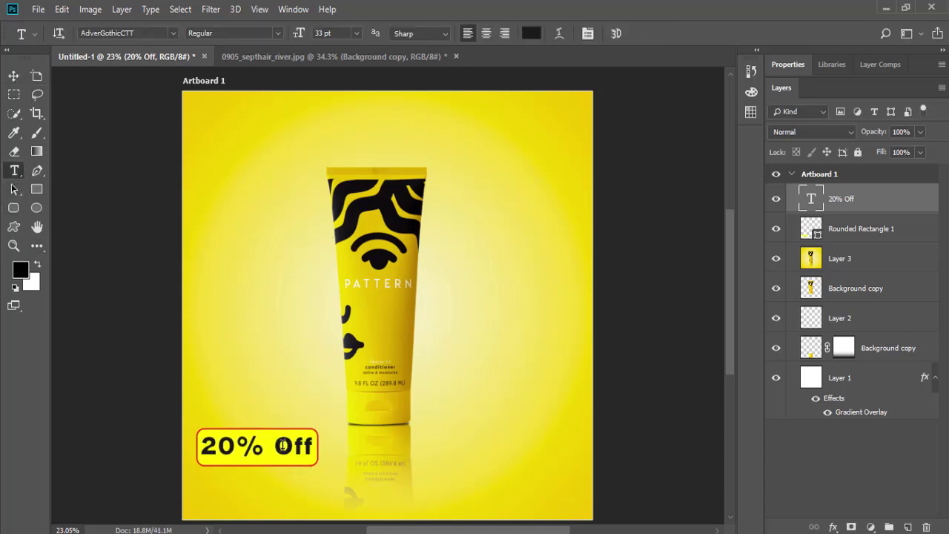
left_click(276, 446)
left_click_drag(315, 446, 176, 440)
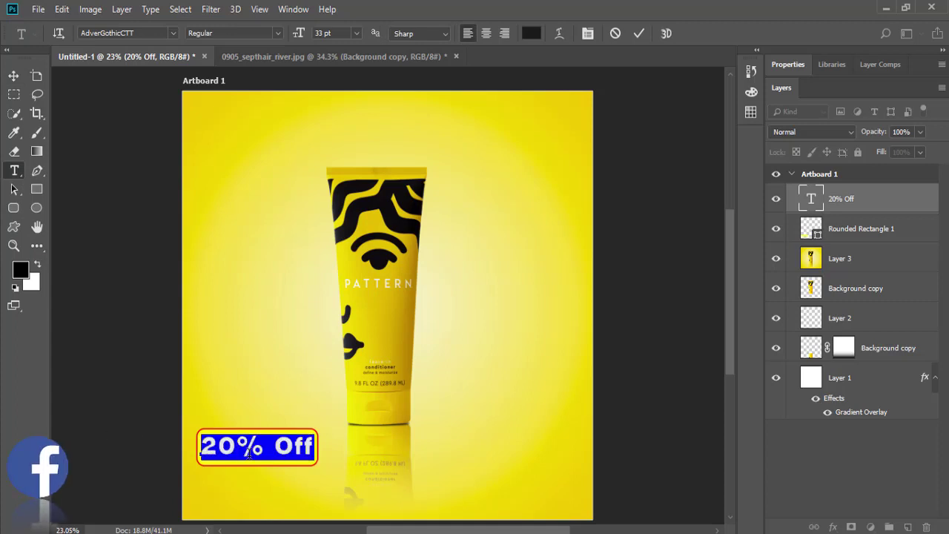
left_click(211, 9)
mouse_move(293, 9)
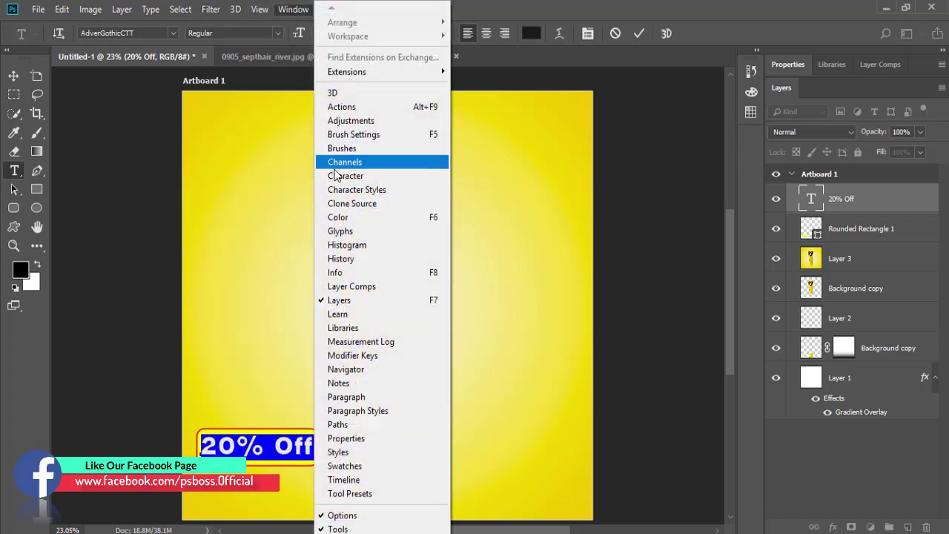
left_click(344, 176)
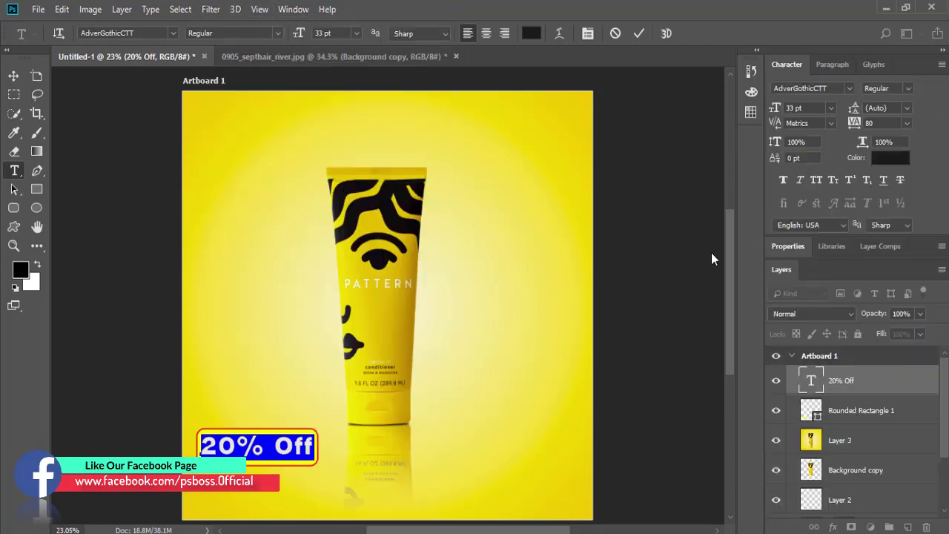
- Try tracking values 60, -80 and 0, then settle on -20 and commit
double_click(878, 123)
type("60")
key("Return")
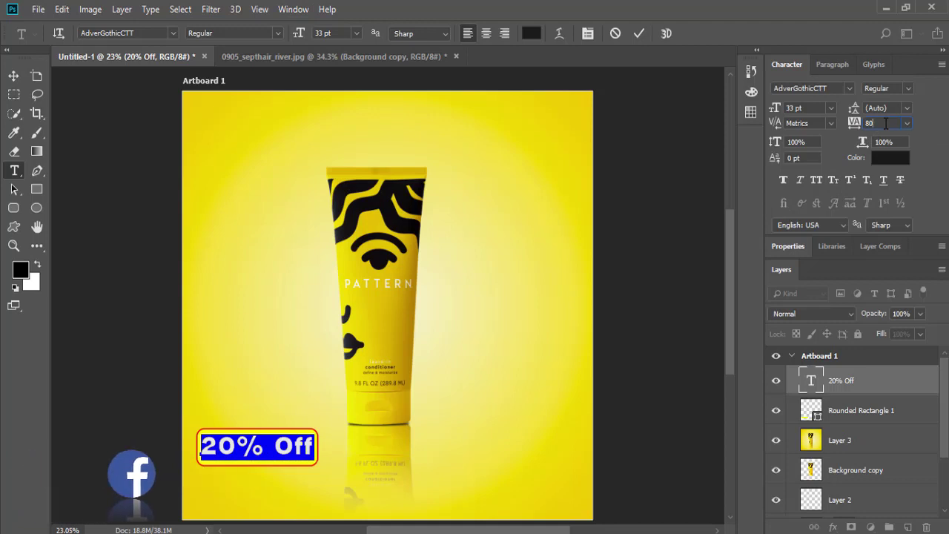
type("-80")
key("Return")
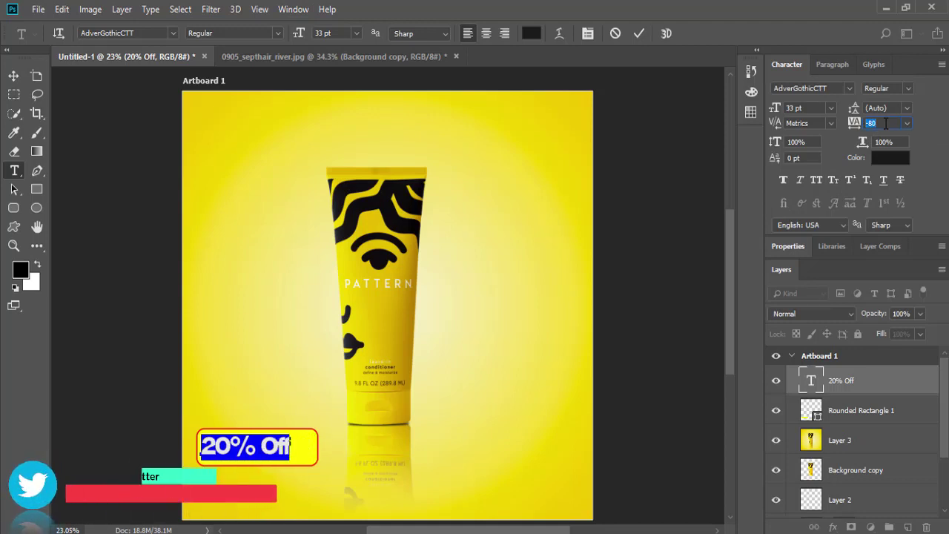
type("0")
key("Return")
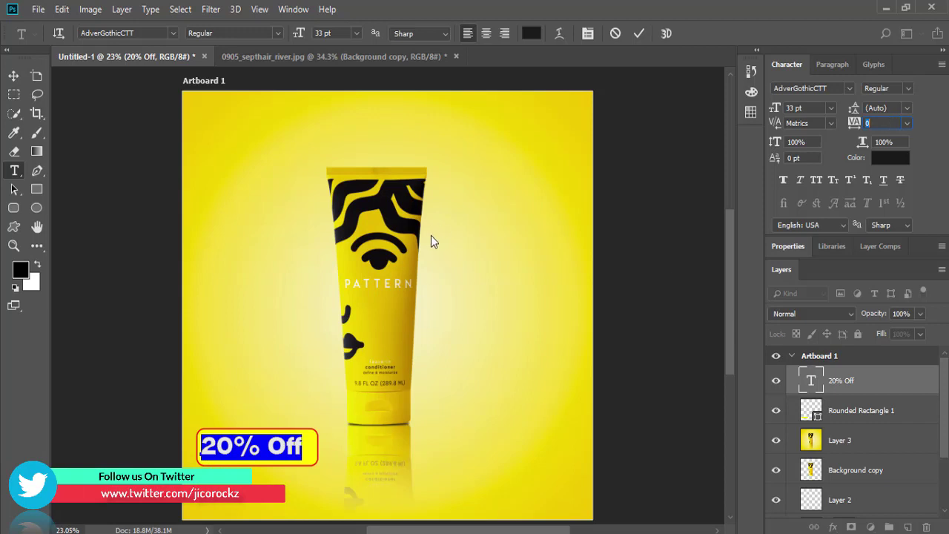
type("-20")
key("Return")
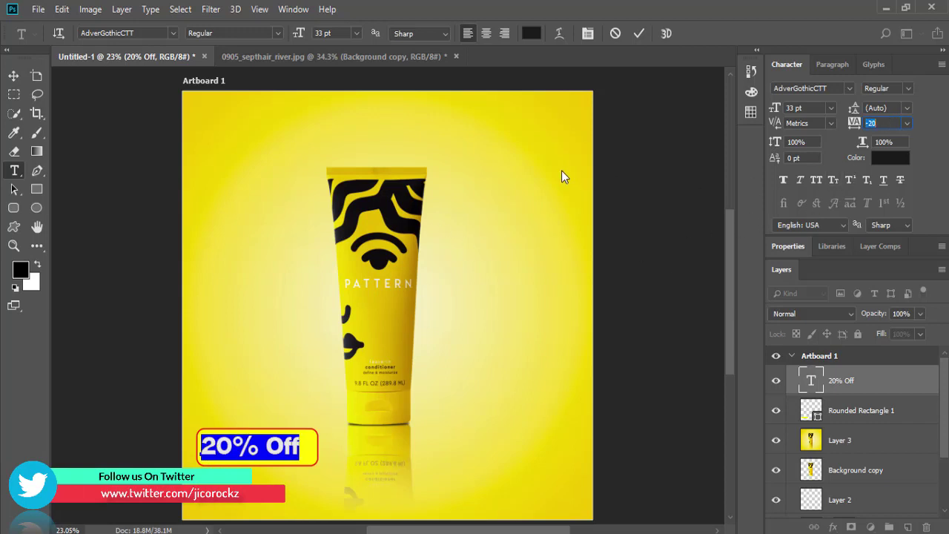
left_click(635, 33)
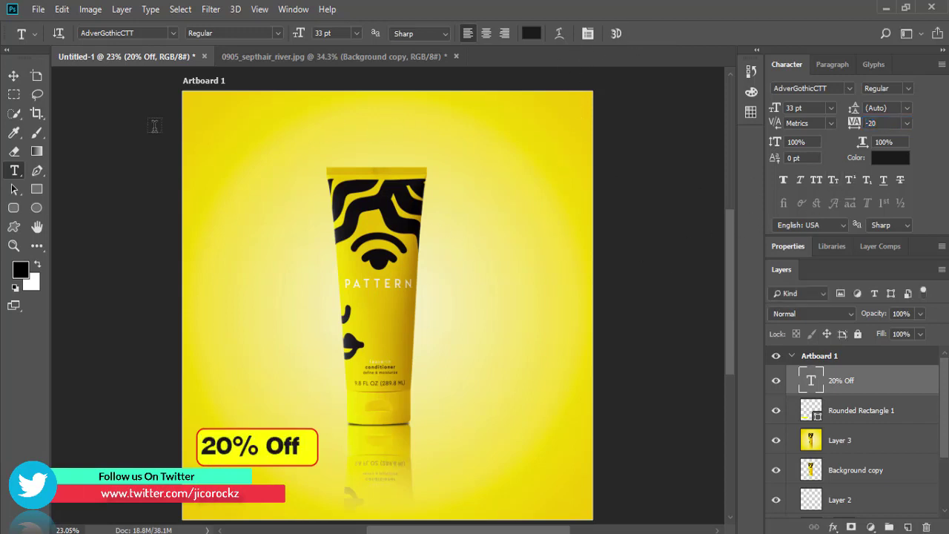
- Nudge the '20% Off' text two pixels right with the Move tool
left_click(14, 75)
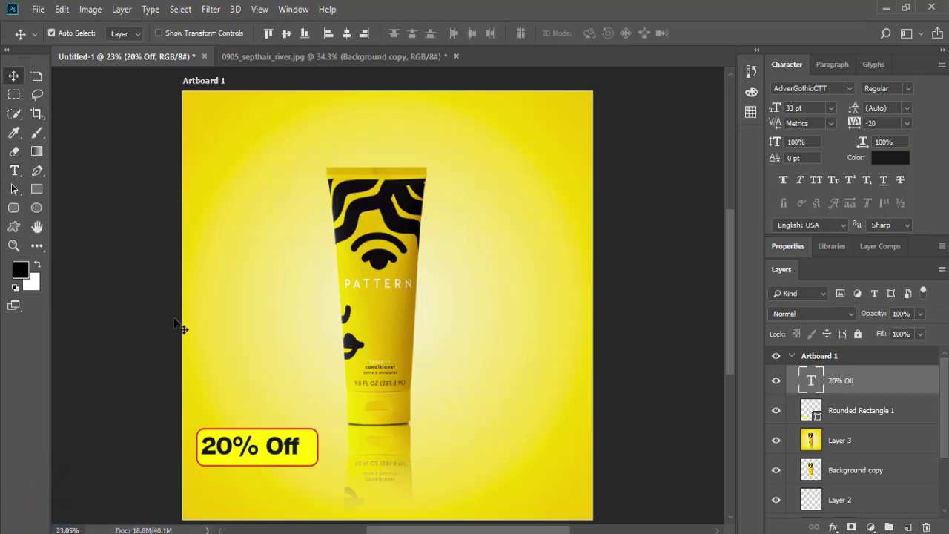
key("Right")
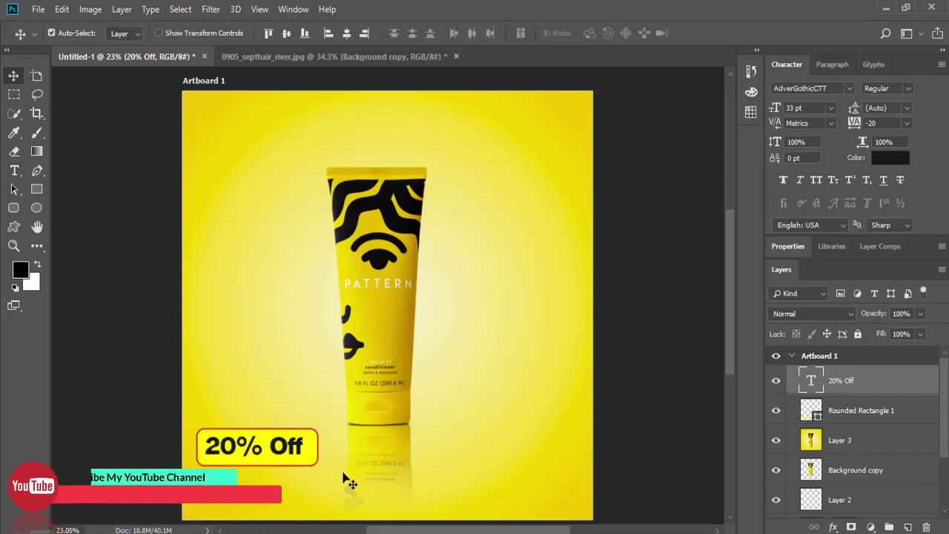
key("Right")
key("Right")
key("Right")
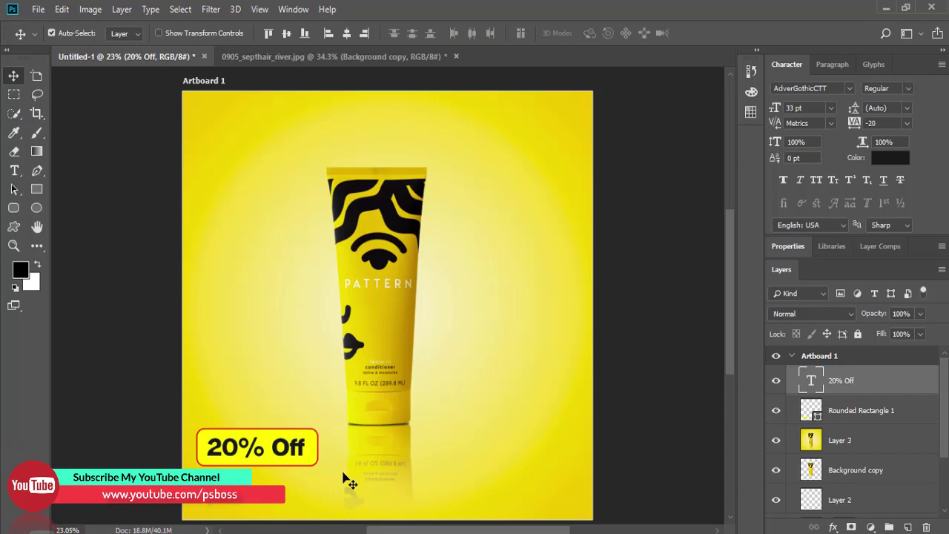
- Type a 'Hot Deal' heading and position it directly above the '20% Off' badge
key("z")
left_click(289, 427)
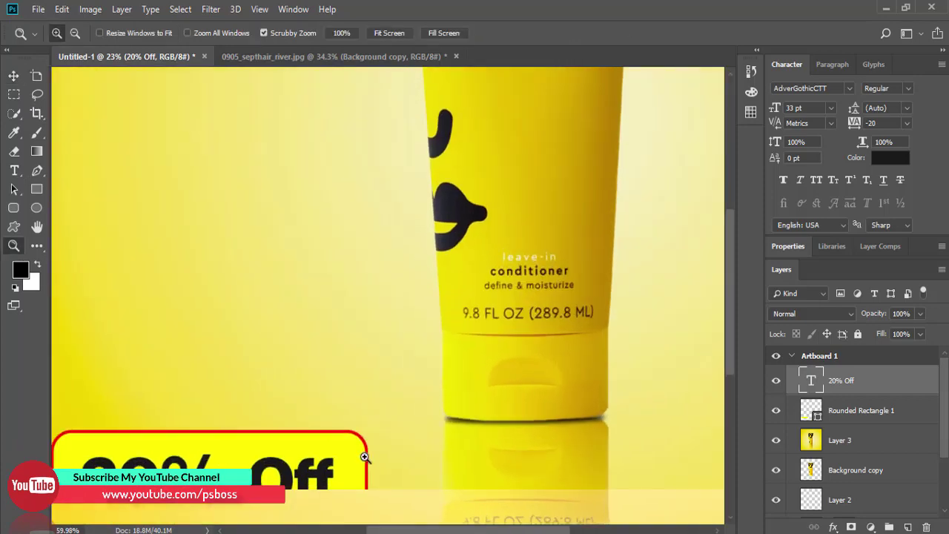
left_click_drag(288, 413, 483, 319)
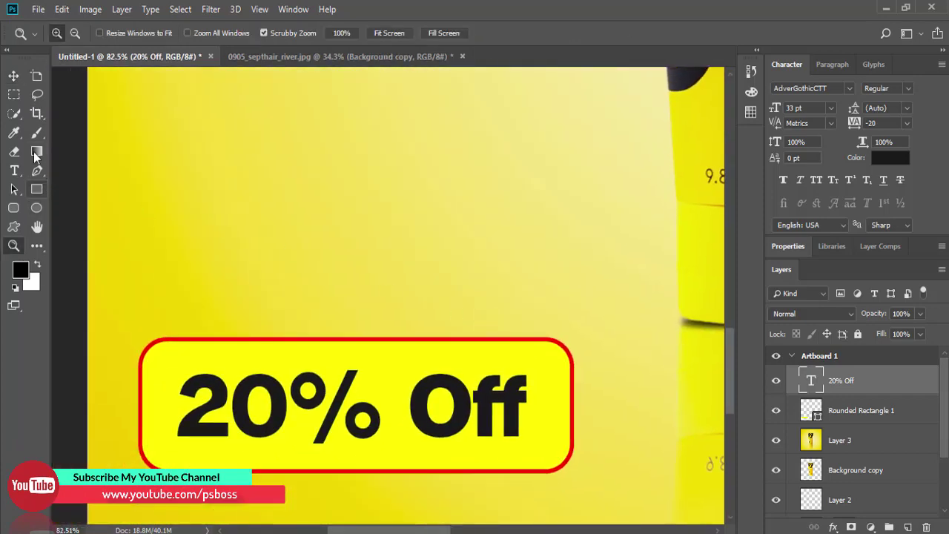
left_click(13, 171)
left_click(251, 302)
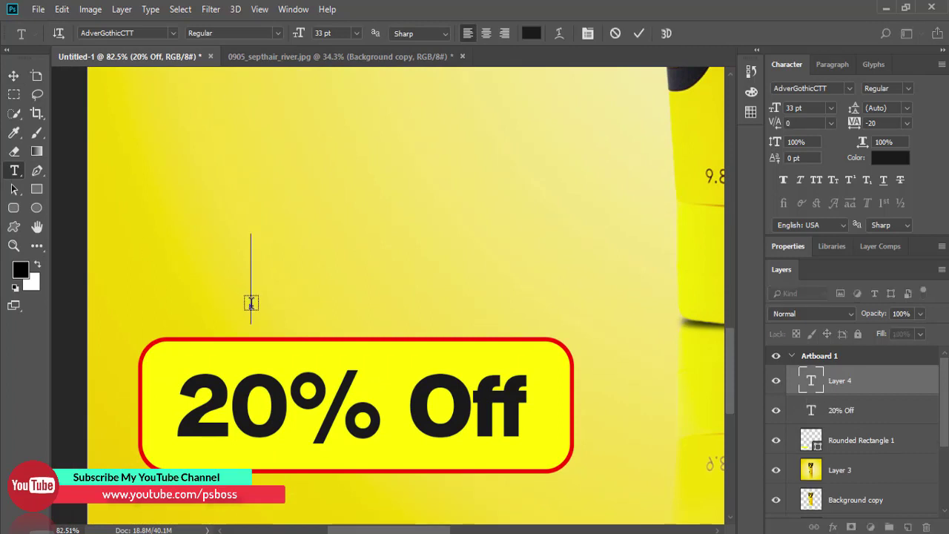
type("Hot ")
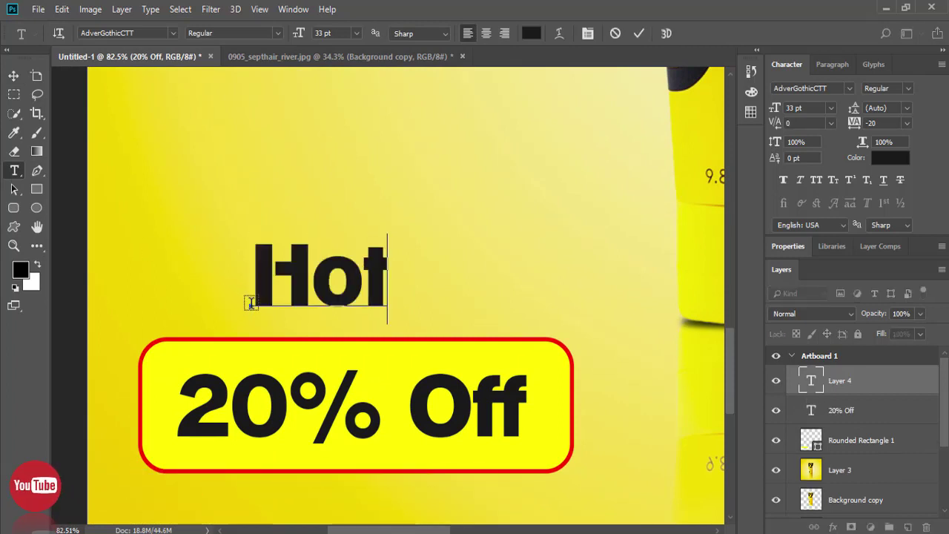
type("De")
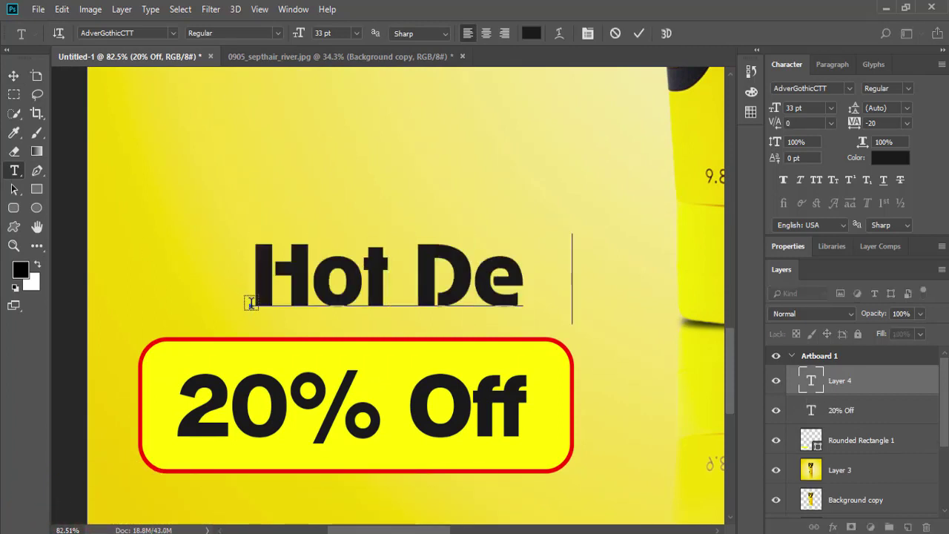
type("al")
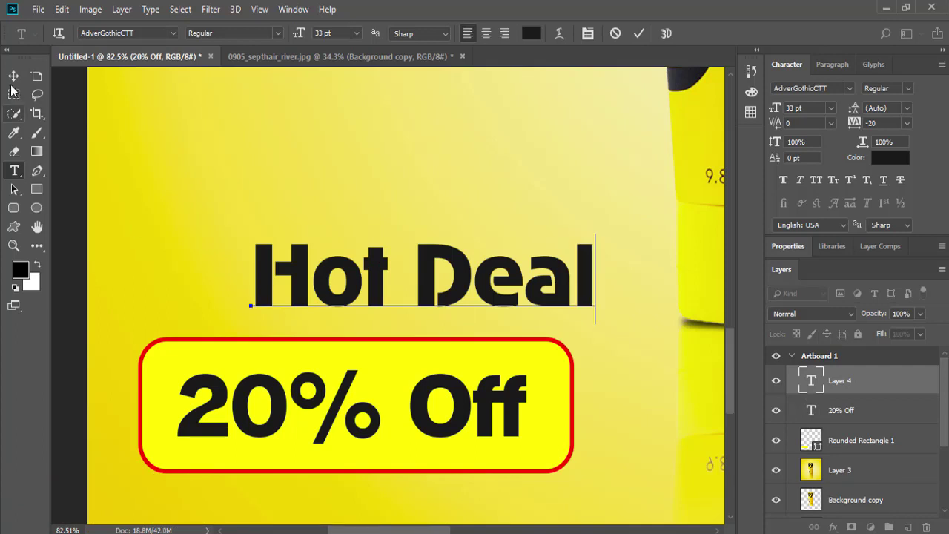
left_click(13, 76)
left_click_drag(436, 291, 397, 300)
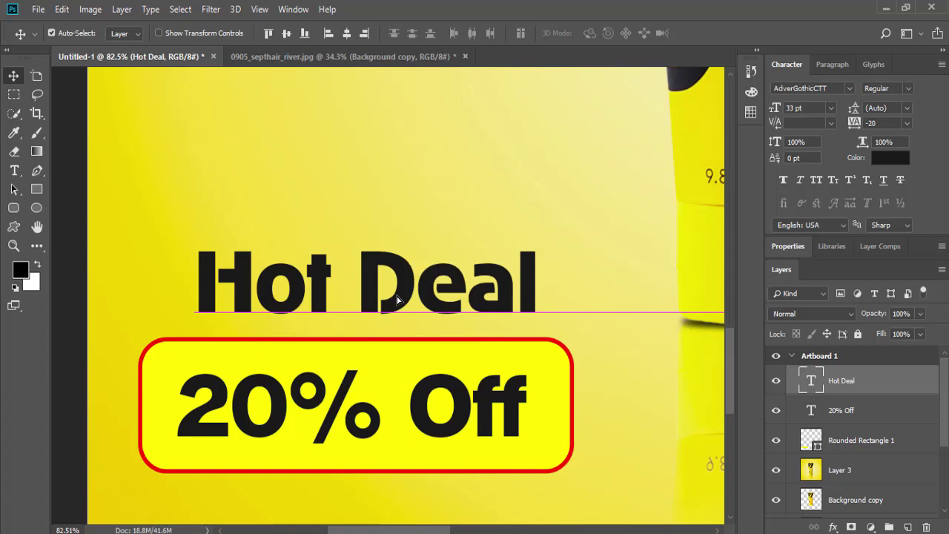
key("ctrl+0")
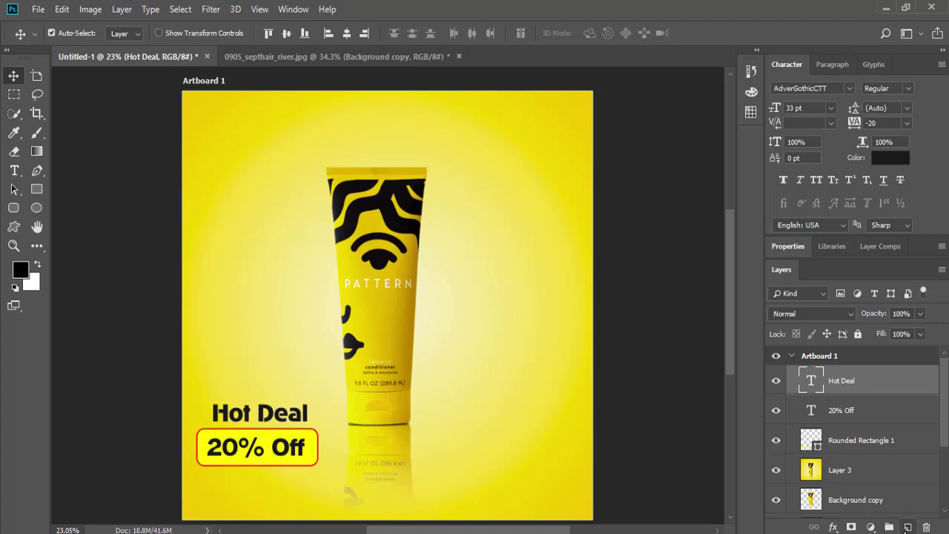
- Add a new top layer and fill it with the visible ad using Image > Apply Image
left_click(907, 526)
left_click(89, 9)
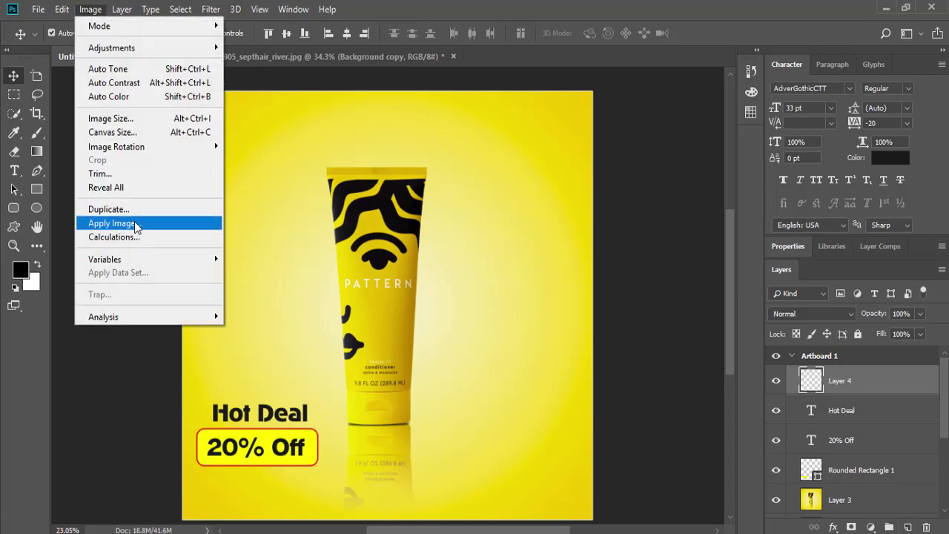
left_click(111, 224)
left_click(585, 131)
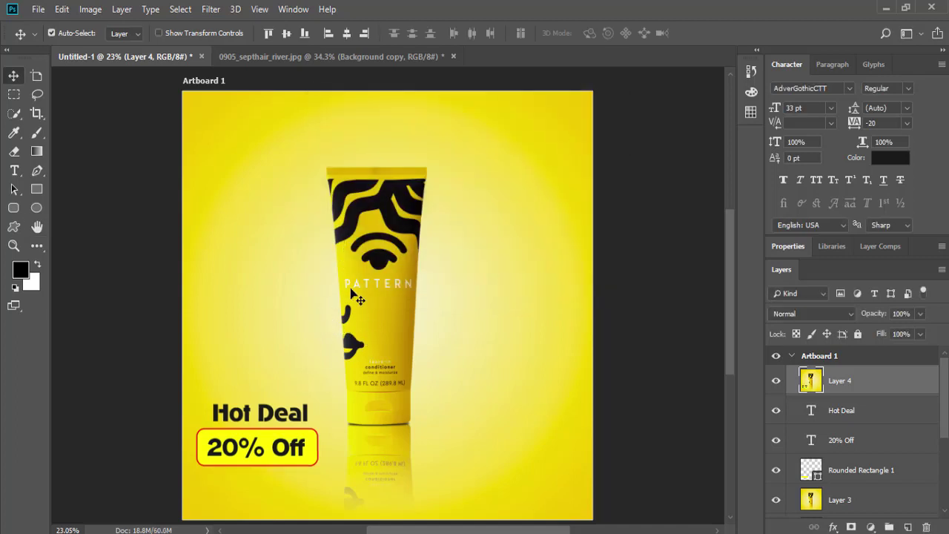
left_click(15, 246)
mouse_move(428, 345)
left_mouse_down()
mouse_move(339, 306)
mouse_move(391, 323)
left_mouse_up()
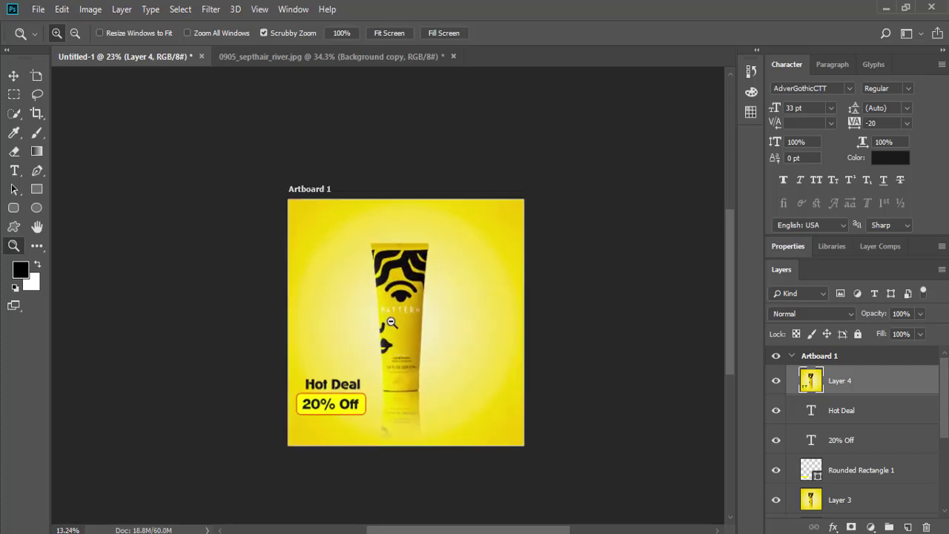